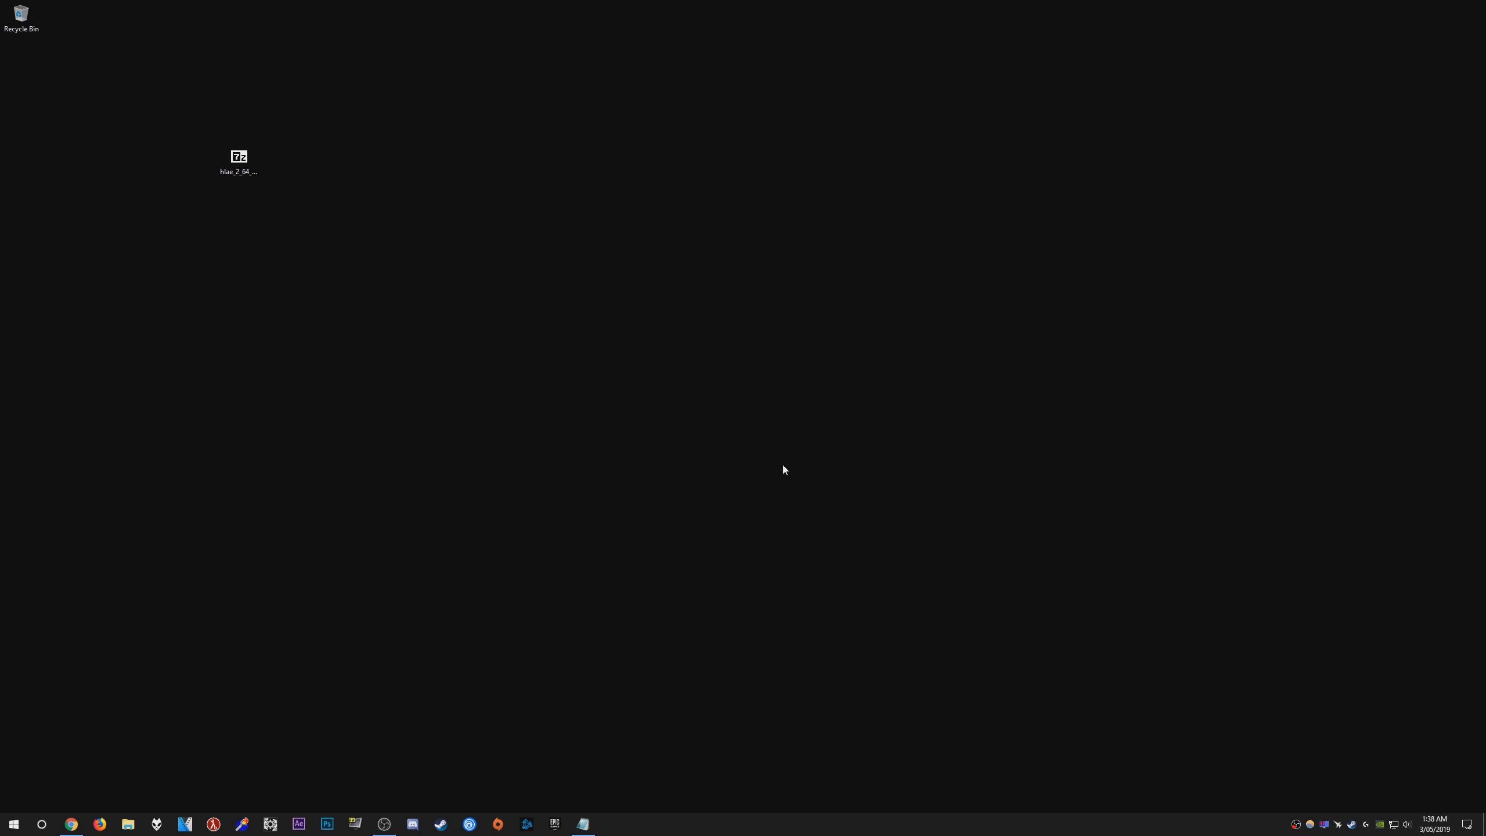
Step: Check the HLAE 2.64.5 release on the advancedfx.org download page, then close Chrome
{"action": "left_click", "coordinate": [71, 824]}
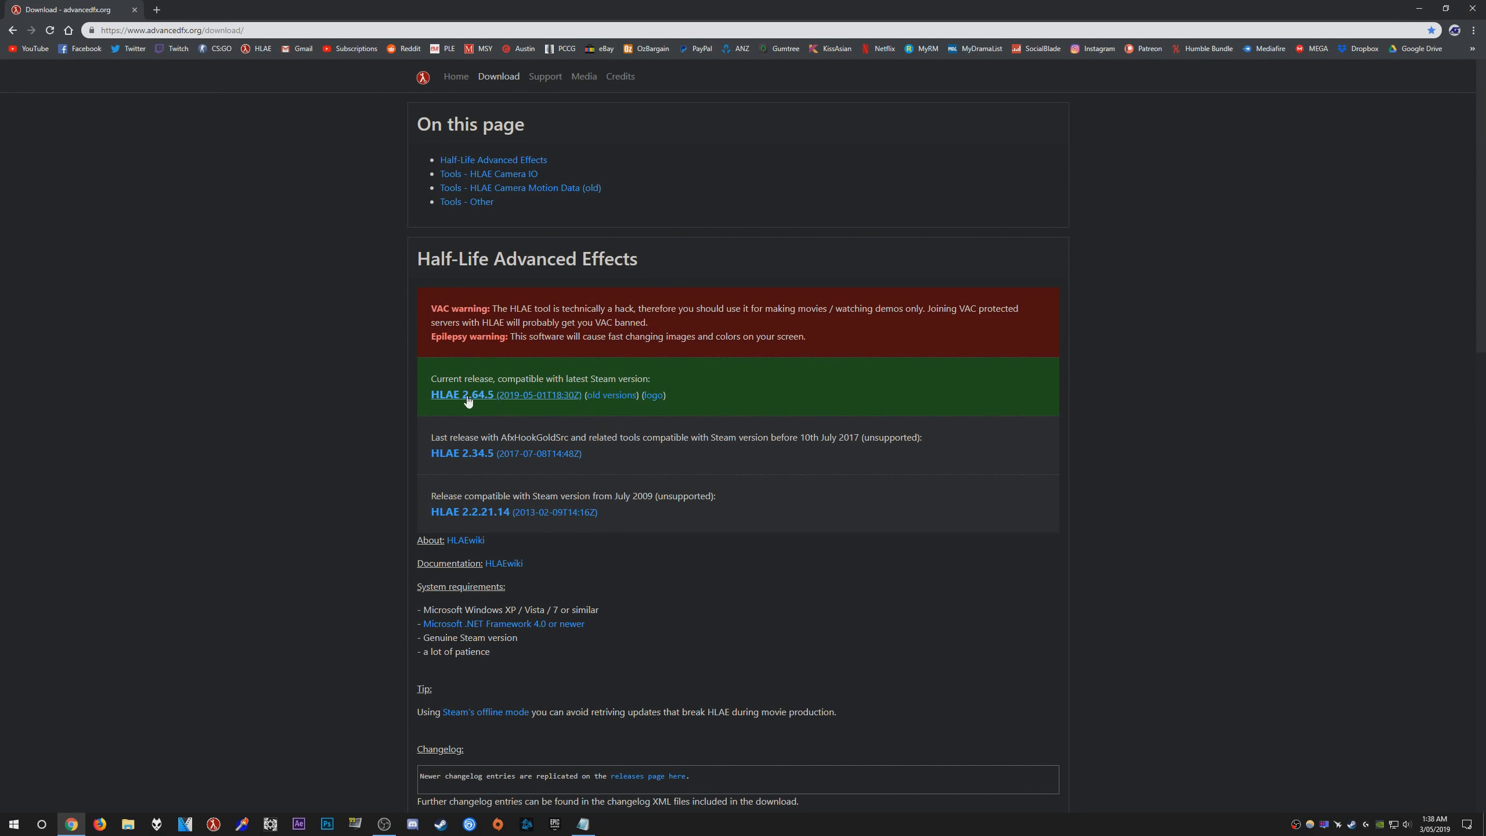
{"action": "left_click_drag", "start_coordinate": [420, 397], "coordinate": [580, 396]}
{"action": "left_click", "coordinate": [752, 437]}
{"action": "left_click", "coordinate": [1472, 9]}
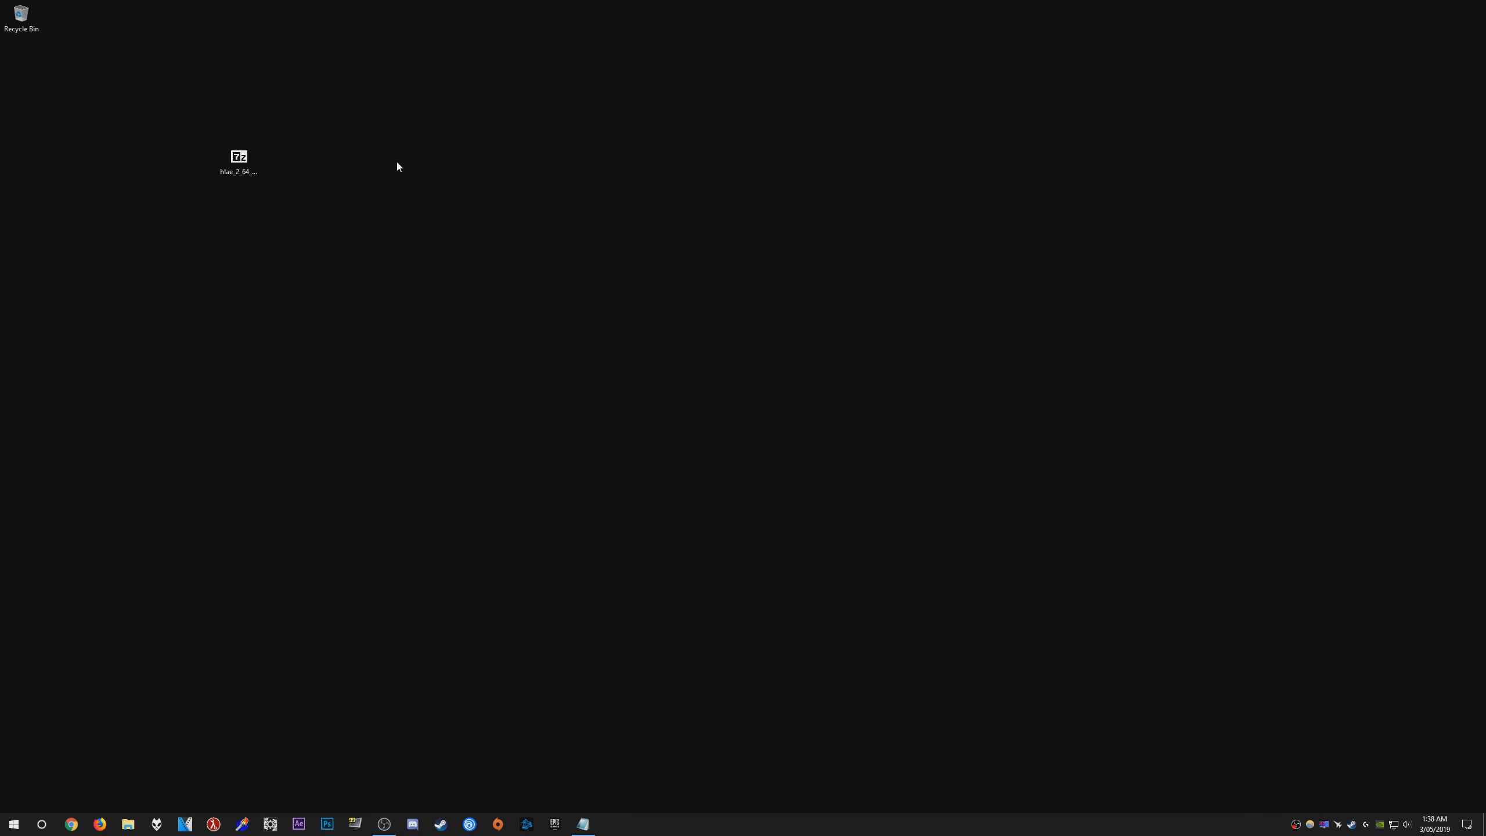
Step: Extract the HLAE archive with 7-Zip into hlae_2_64_5 and move the archive to the Recycle Bin
{"action": "right_click", "coordinate": [249, 167]}
{"action": "mouse_move", "coordinate": [303, 188]}
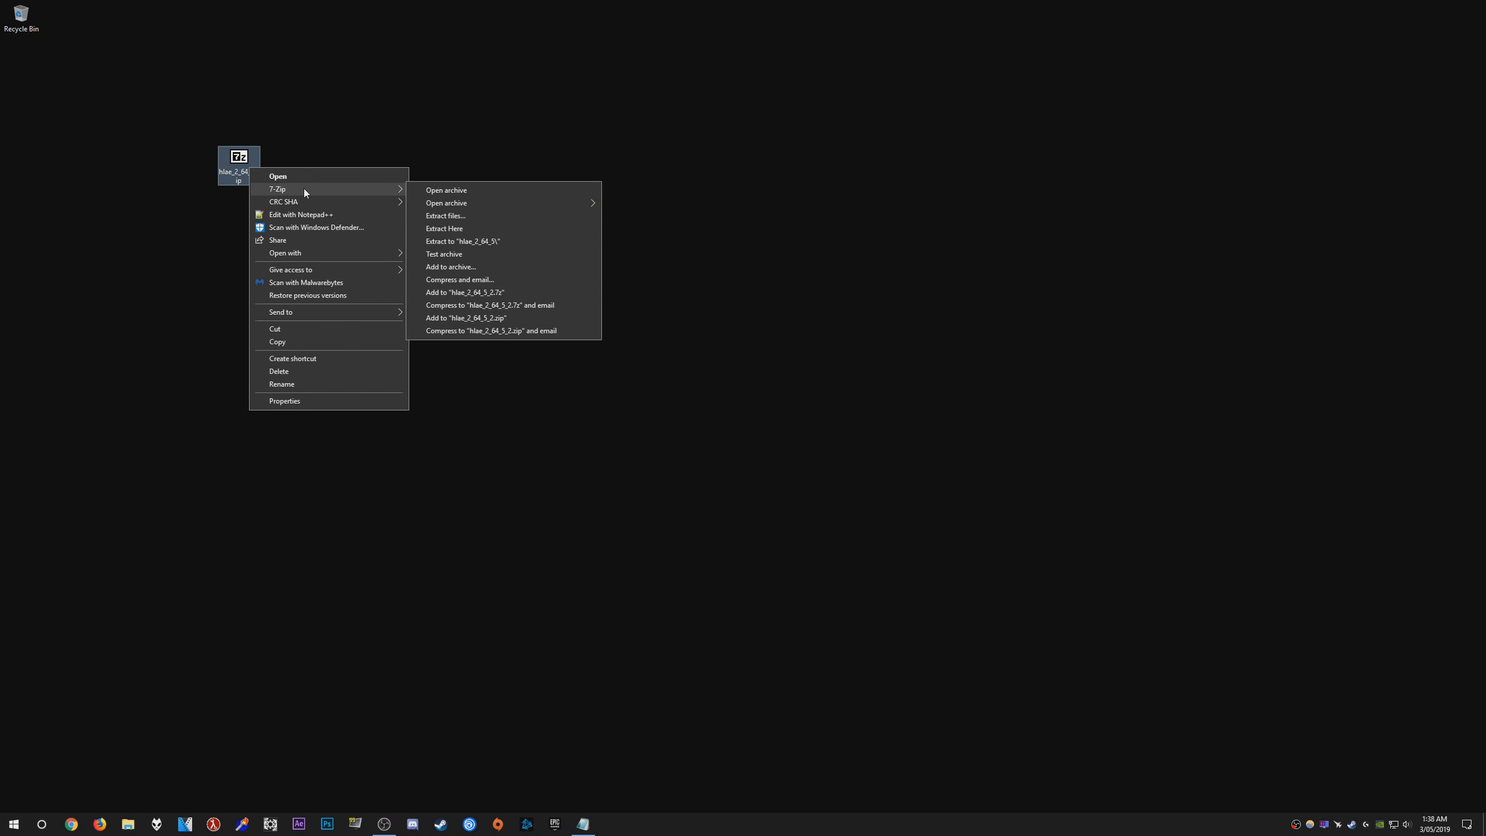
{"action": "left_click", "coordinate": [462, 240]}
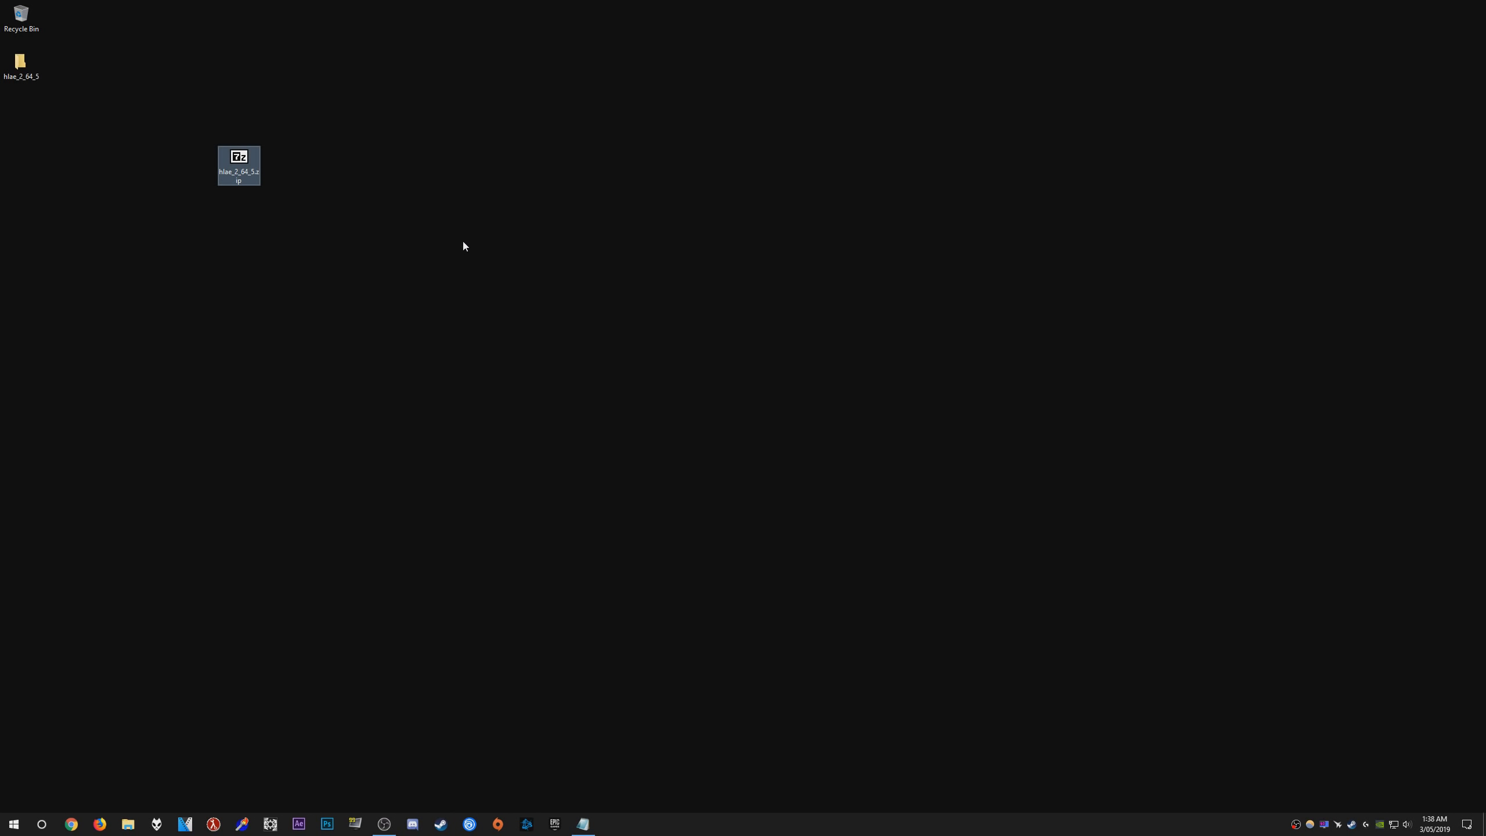
{"action": "left_click_drag", "start_coordinate": [30, 73], "coordinate": [292, 179]}
{"action": "left_click_drag", "start_coordinate": [236, 176], "coordinate": [23, 17]}
Step: Launch HLAE.exe from the hlae_2_64_5 folder and answer the automatic update check prompt
{"action": "double_click", "coordinate": [291, 170]}
{"action": "scroll", "coordinate": [569, 296], "scroll_direction": "down", "scroll_amount": 3}
{"action": "scroll", "coordinate": [569, 296], "scroll_direction": "down", "scroll_amount": 10}
{"action": "left_click", "coordinate": [425, 372]}
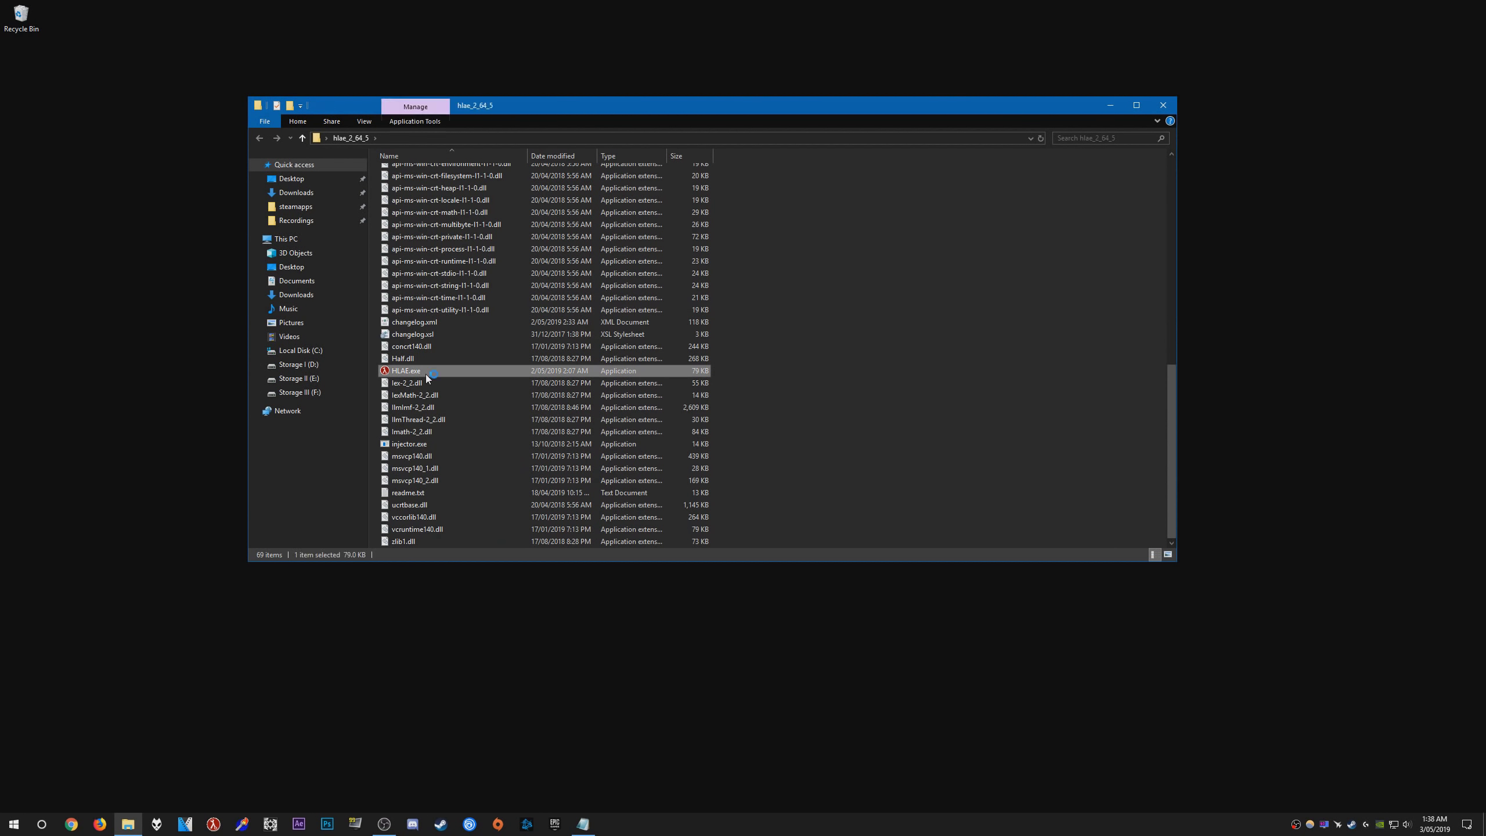
{"action": "double_click", "coordinate": [424, 372]}
{"action": "left_click", "coordinate": [1163, 106]}
{"action": "left_click_drag", "start_coordinate": [150, 37], "coordinate": [288, 122]}
{"action": "left_click", "coordinate": [354, 141]}
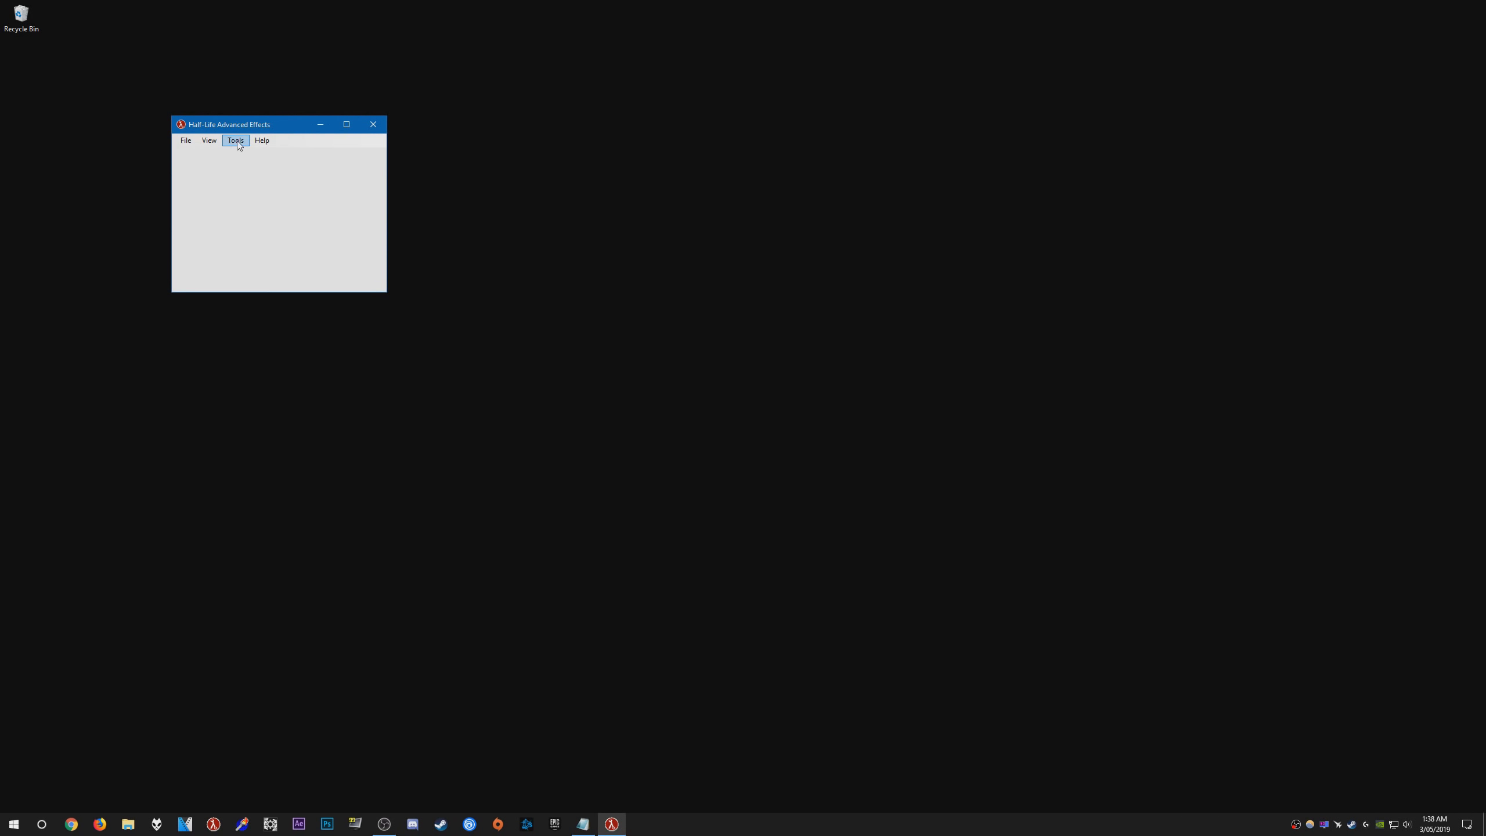
Step: Set steamapps\common\Counter-Strike Global Offensive\csgo.exe as the game file in HLAE's CS:GO launcher
{"action": "left_click", "coordinate": [181, 139]}
{"action": "left_click", "coordinate": [193, 150]}
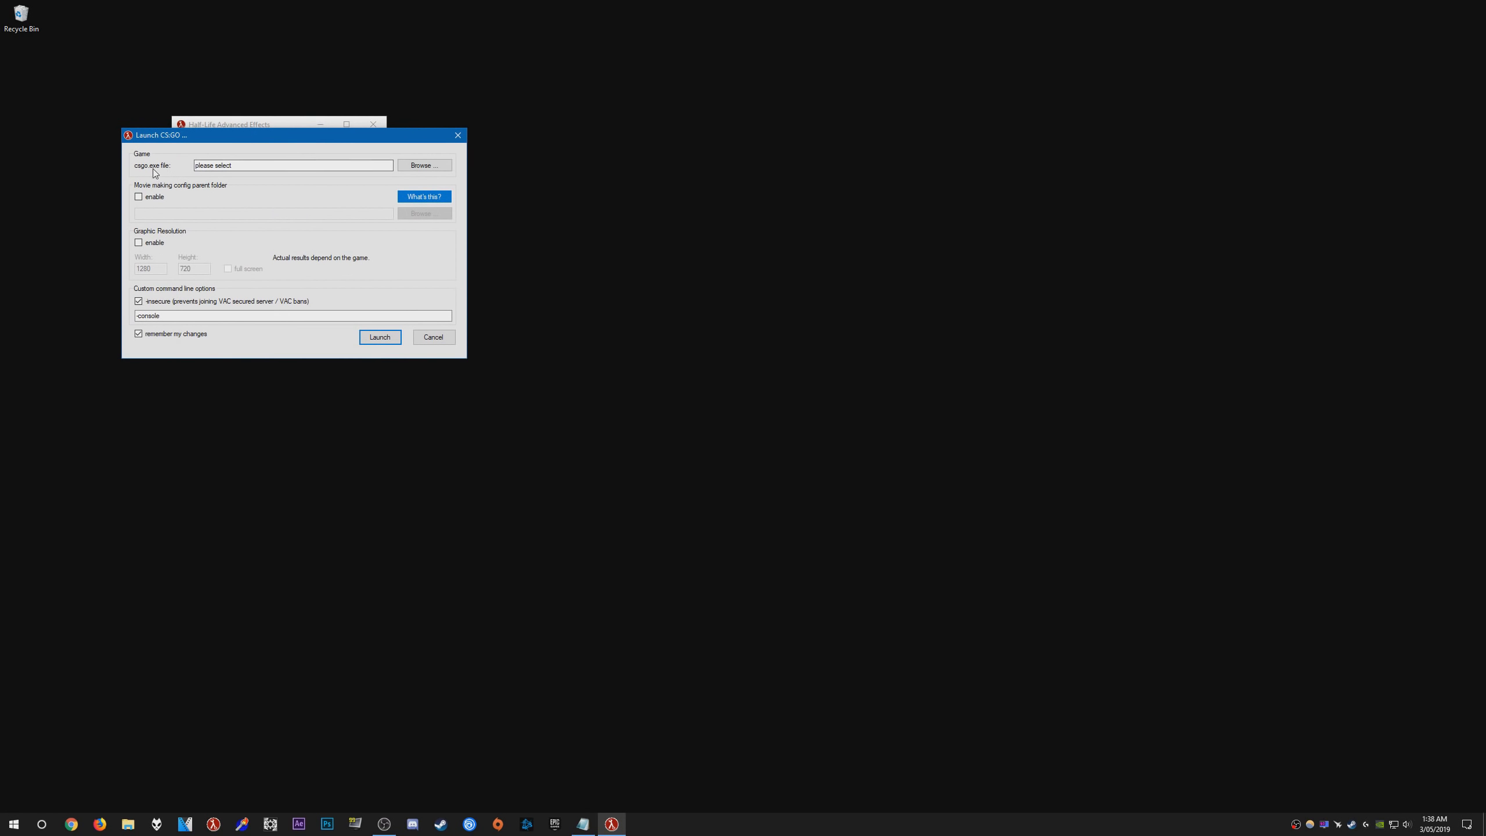
{"action": "left_click", "coordinate": [425, 165]}
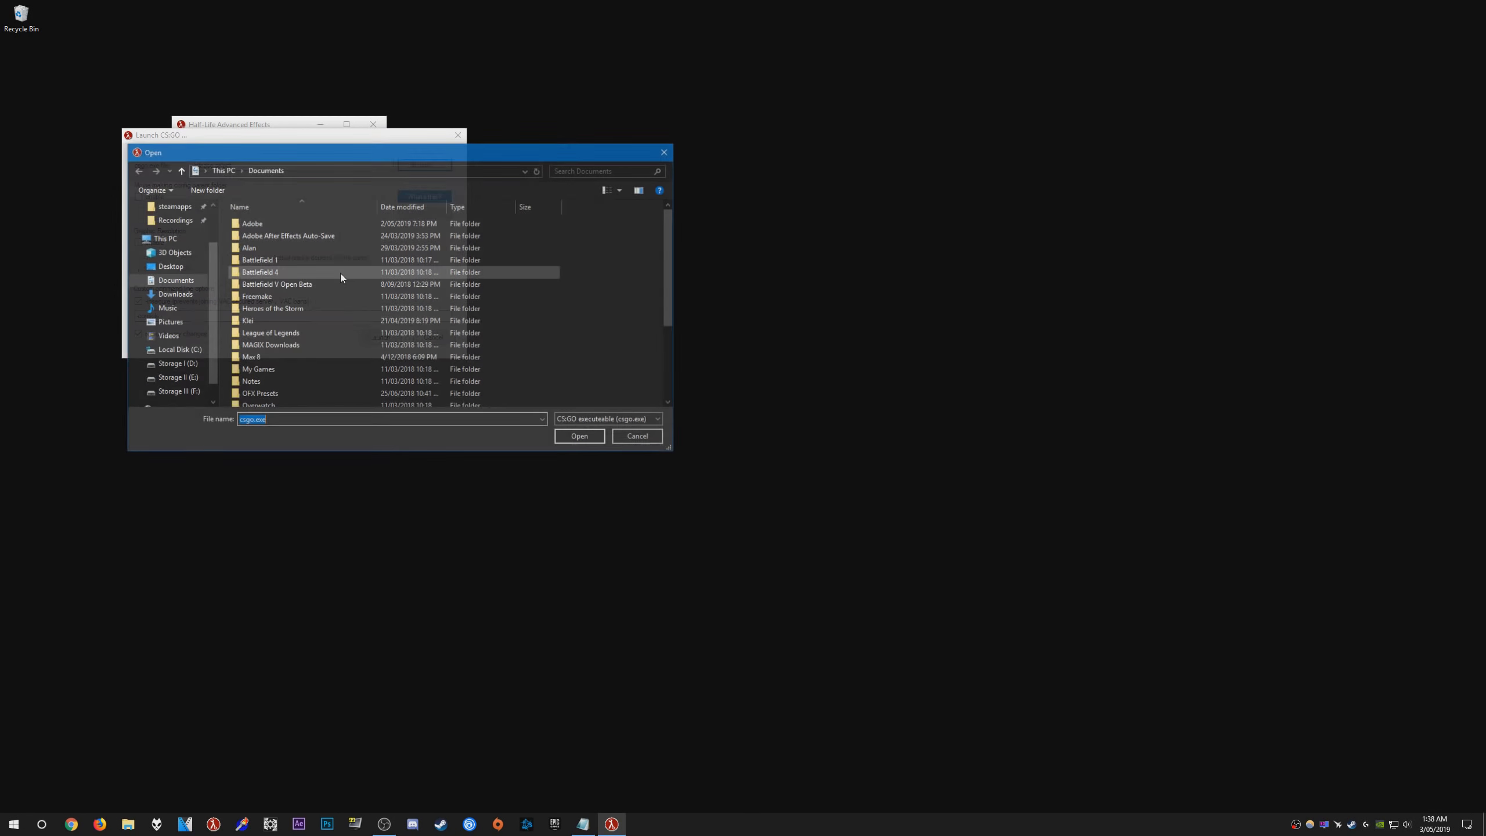
{"action": "scroll", "coordinate": [217, 301], "scroll_direction": "up", "scroll_amount": 1}
{"action": "left_click", "coordinate": [173, 219]}
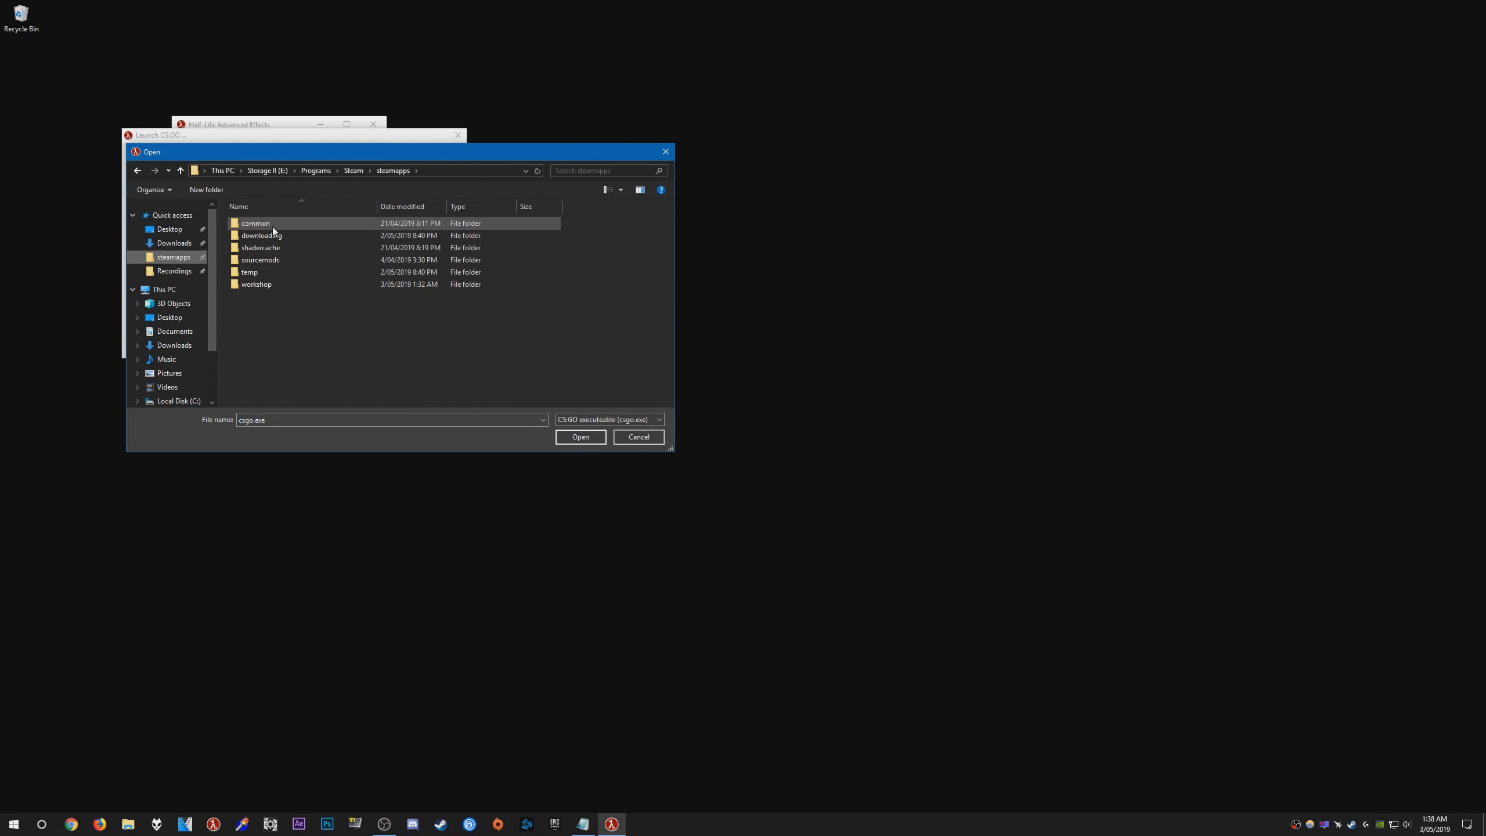
{"action": "double_click", "coordinate": [272, 227]}
{"action": "scroll", "coordinate": [295, 304], "scroll_direction": "down", "scroll_amount": 3}
{"action": "scroll", "coordinate": [295, 304], "scroll_direction": "up", "scroll_amount": 3}
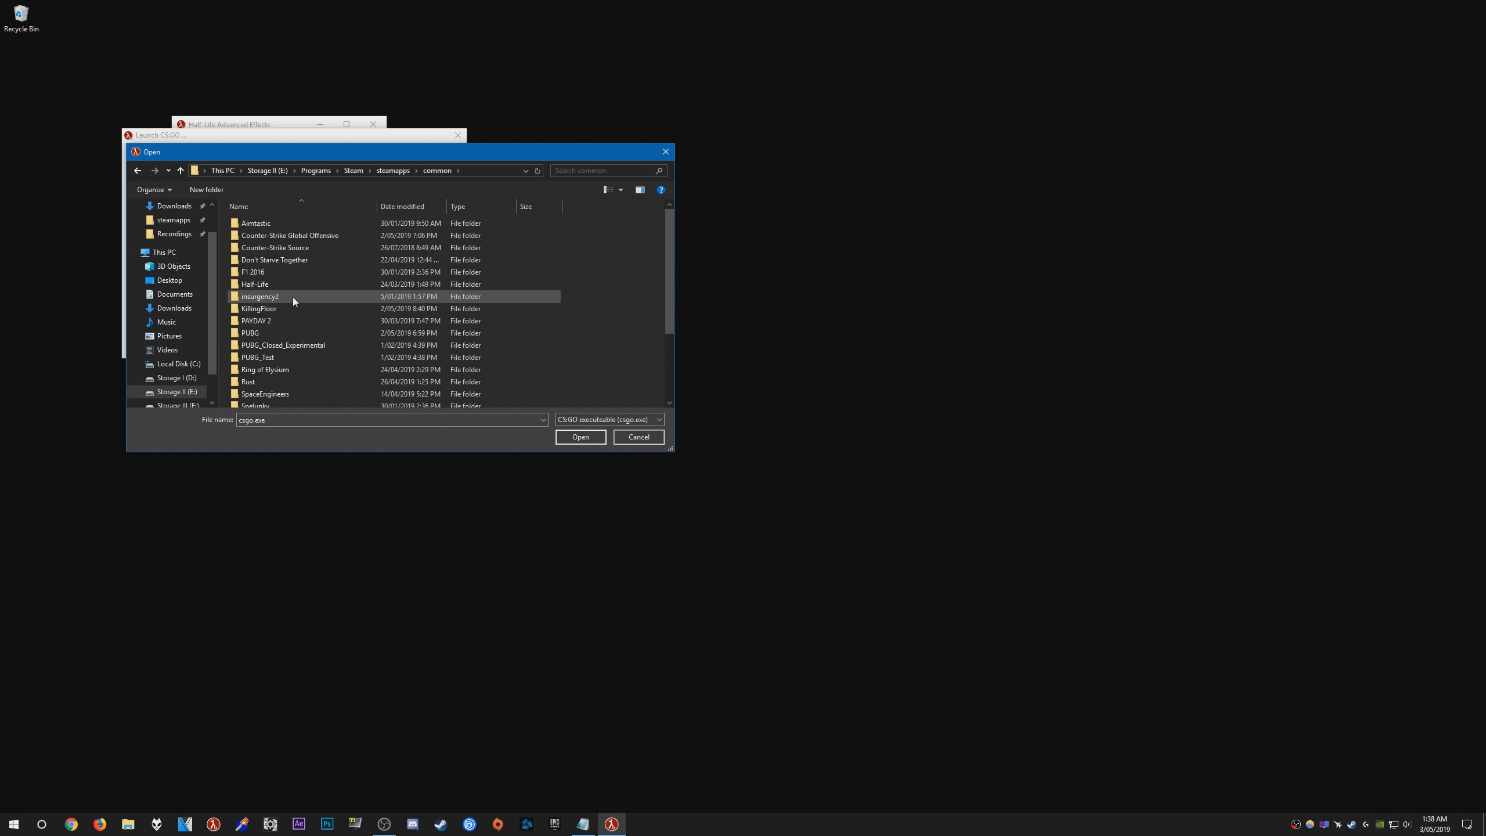
{"action": "double_click", "coordinate": [278, 236]}
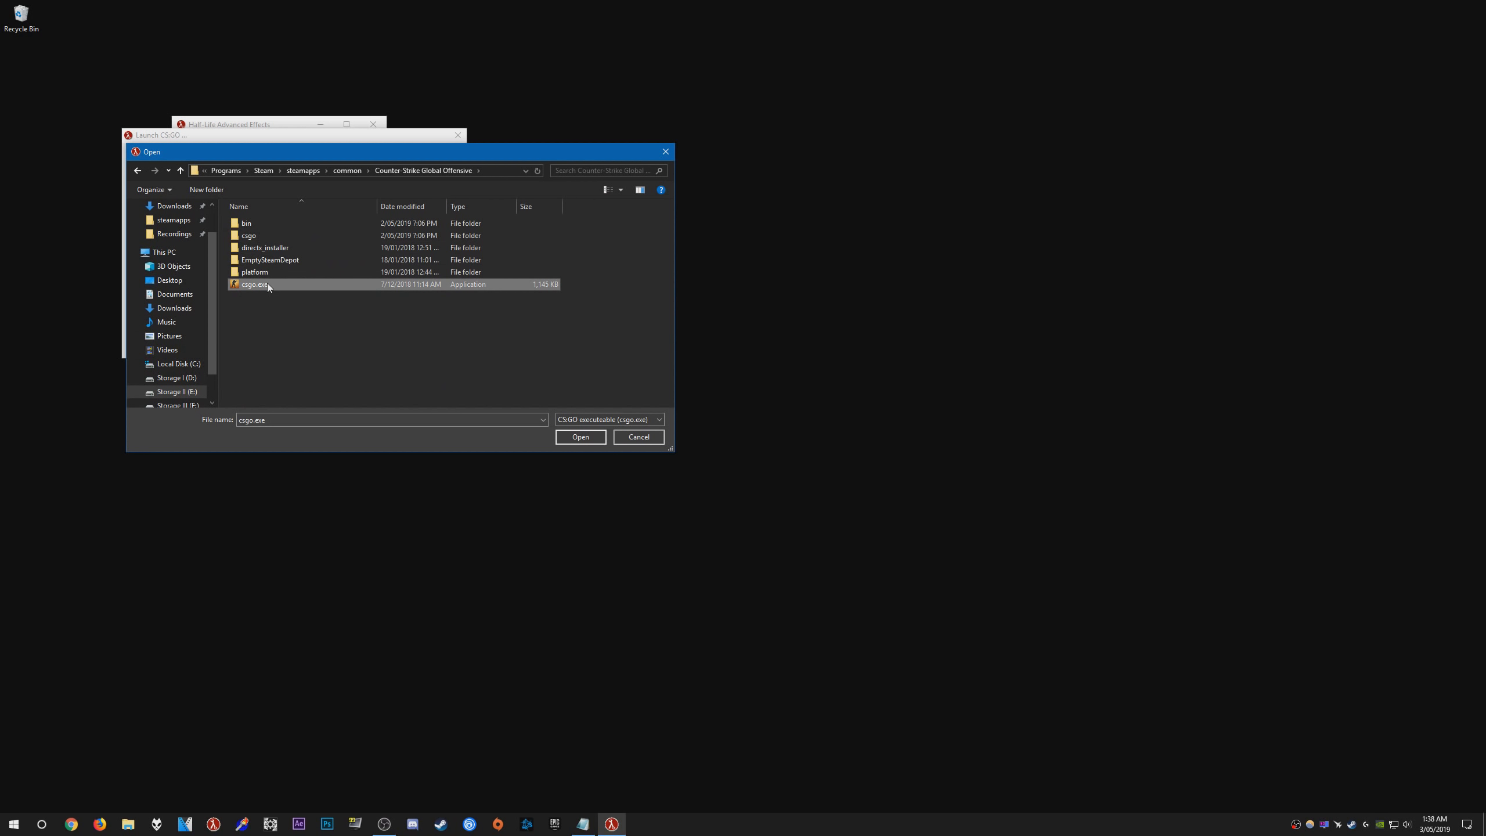
{"action": "double_click", "coordinate": [269, 283]}
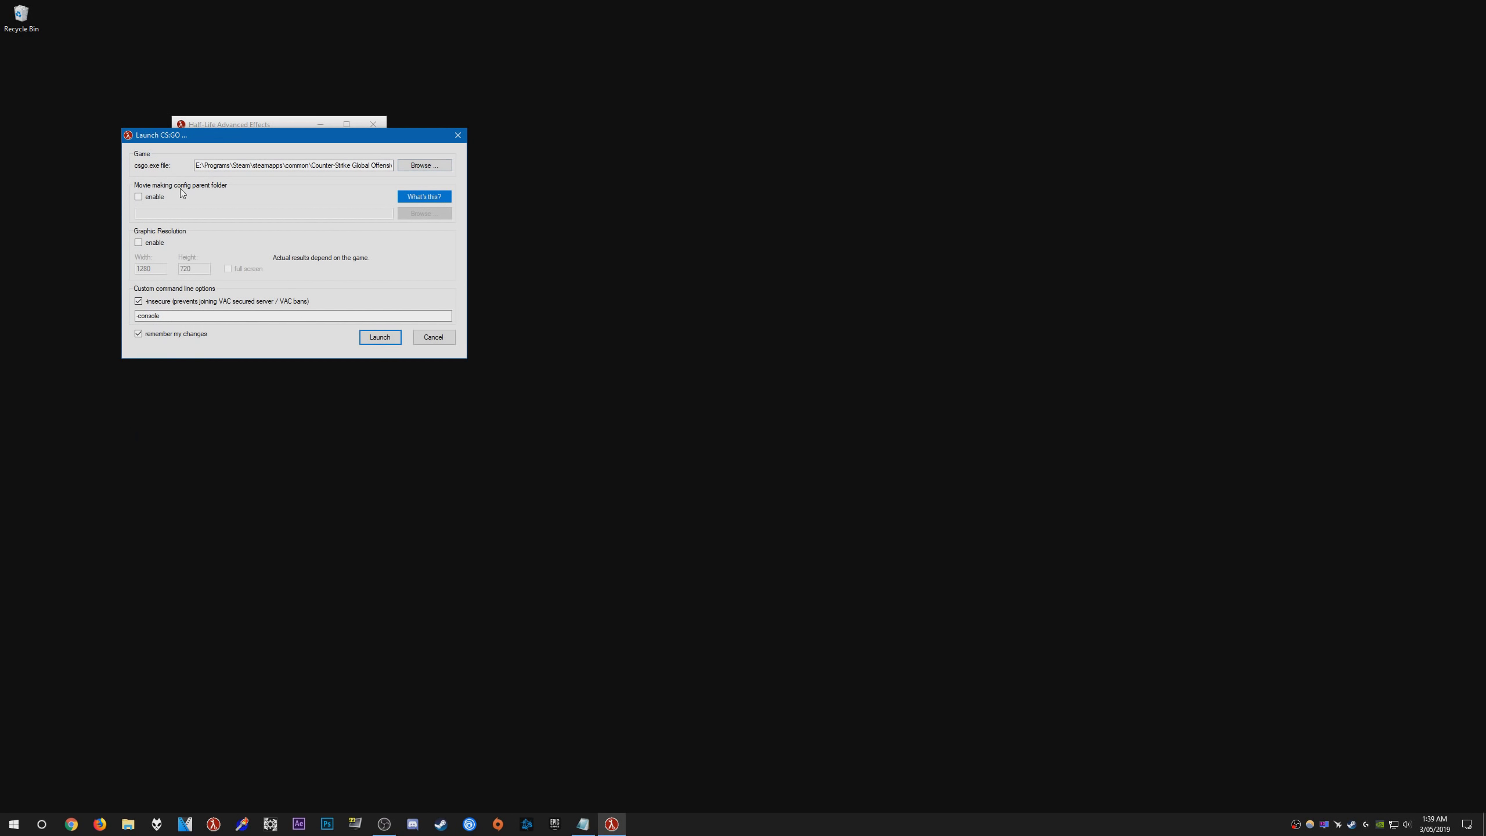
Step: Enable a custom 1920×810 graphic resolution and launch CS:GO
{"action": "left_click", "coordinate": [154, 198]}
{"action": "left_click", "coordinate": [318, 214]}
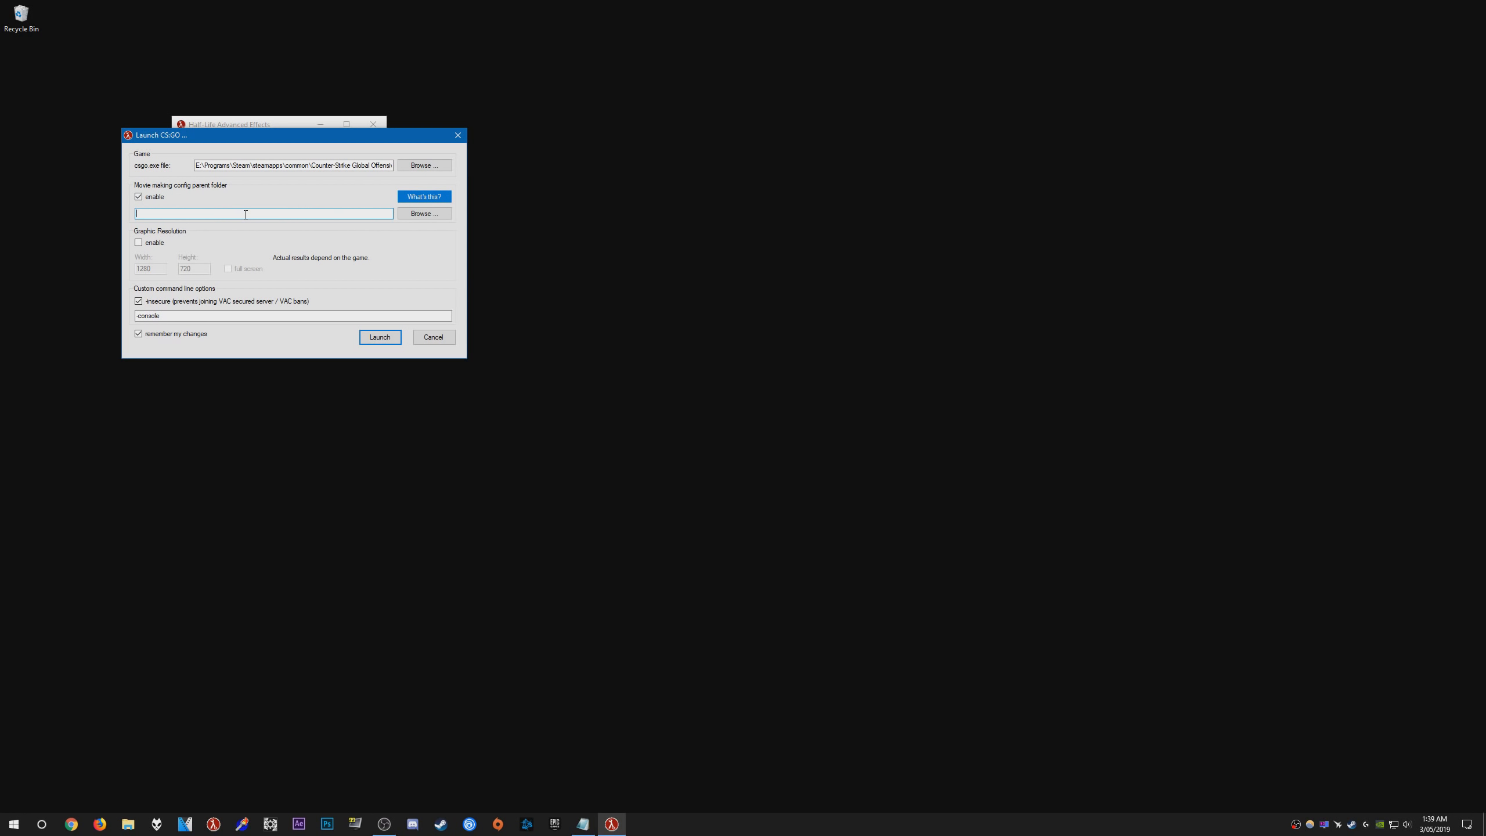
{"action": "left_click", "coordinate": [139, 197]}
{"action": "left_click", "coordinate": [138, 242]}
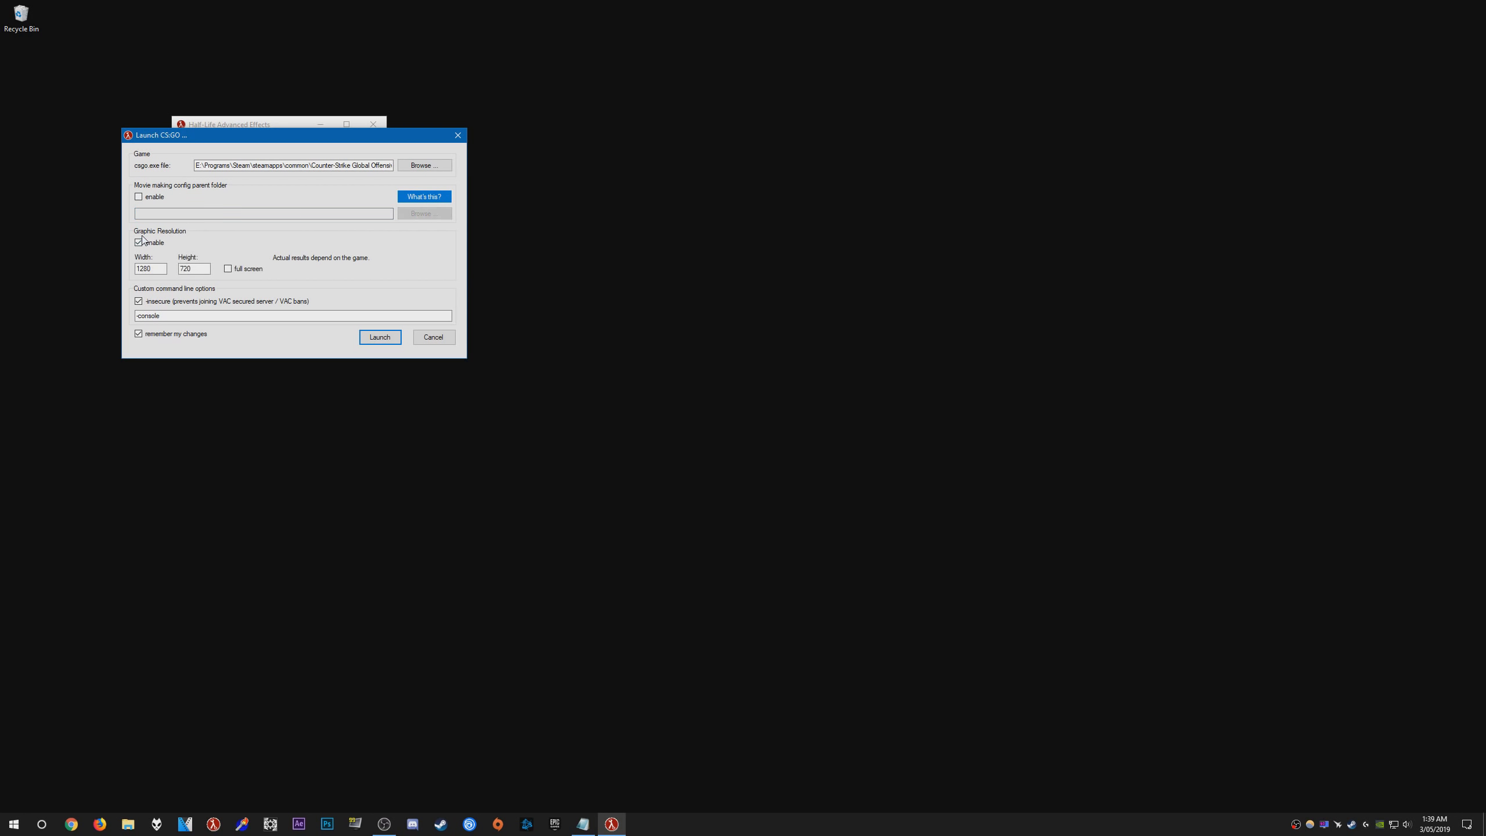
{"action": "double_click", "coordinate": [158, 268]}
{"action": "type", "text": "1920"}
{"action": "key", "text": "Tab"}
{"action": "type", "text": "810"}
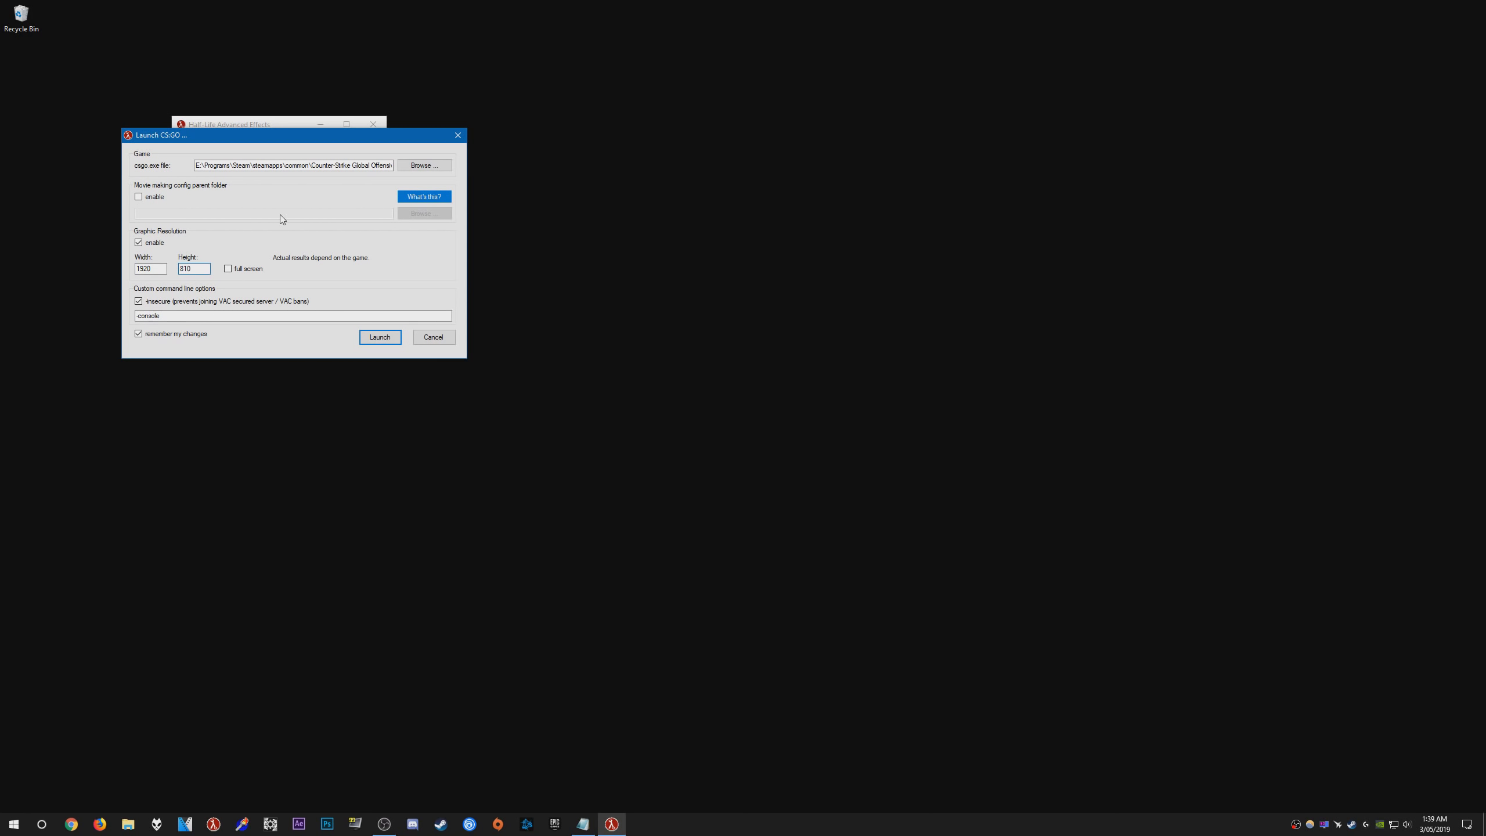
{"action": "left_click", "coordinate": [379, 336]}
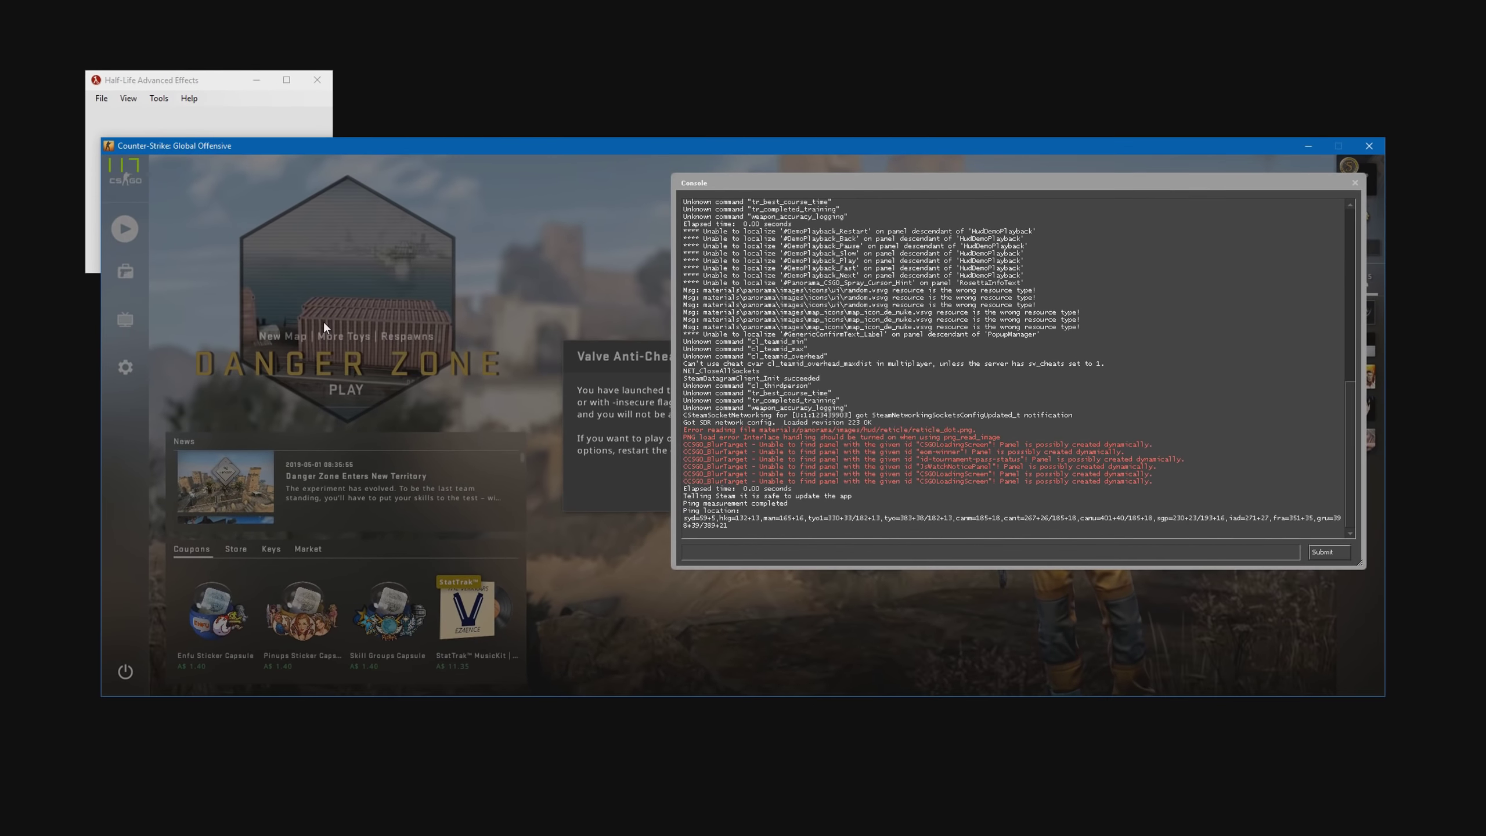
Step: Dismiss the VAC insecure-mode warning and load the Cache demo from F:'s CSGO Edit Clips folder
{"action": "key", "text": "grave"}
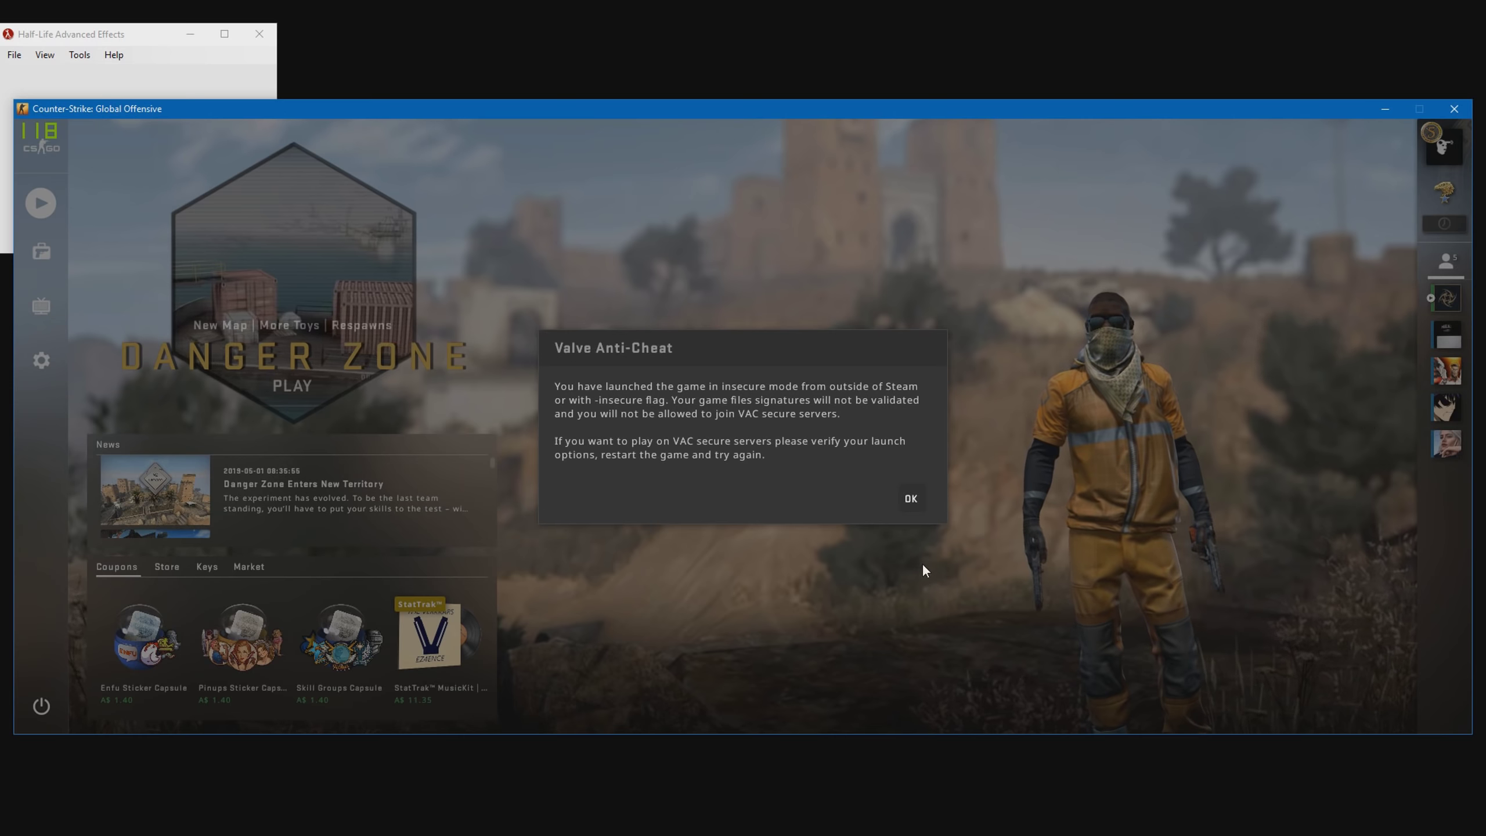
{"action": "left_click", "coordinate": [911, 498]}
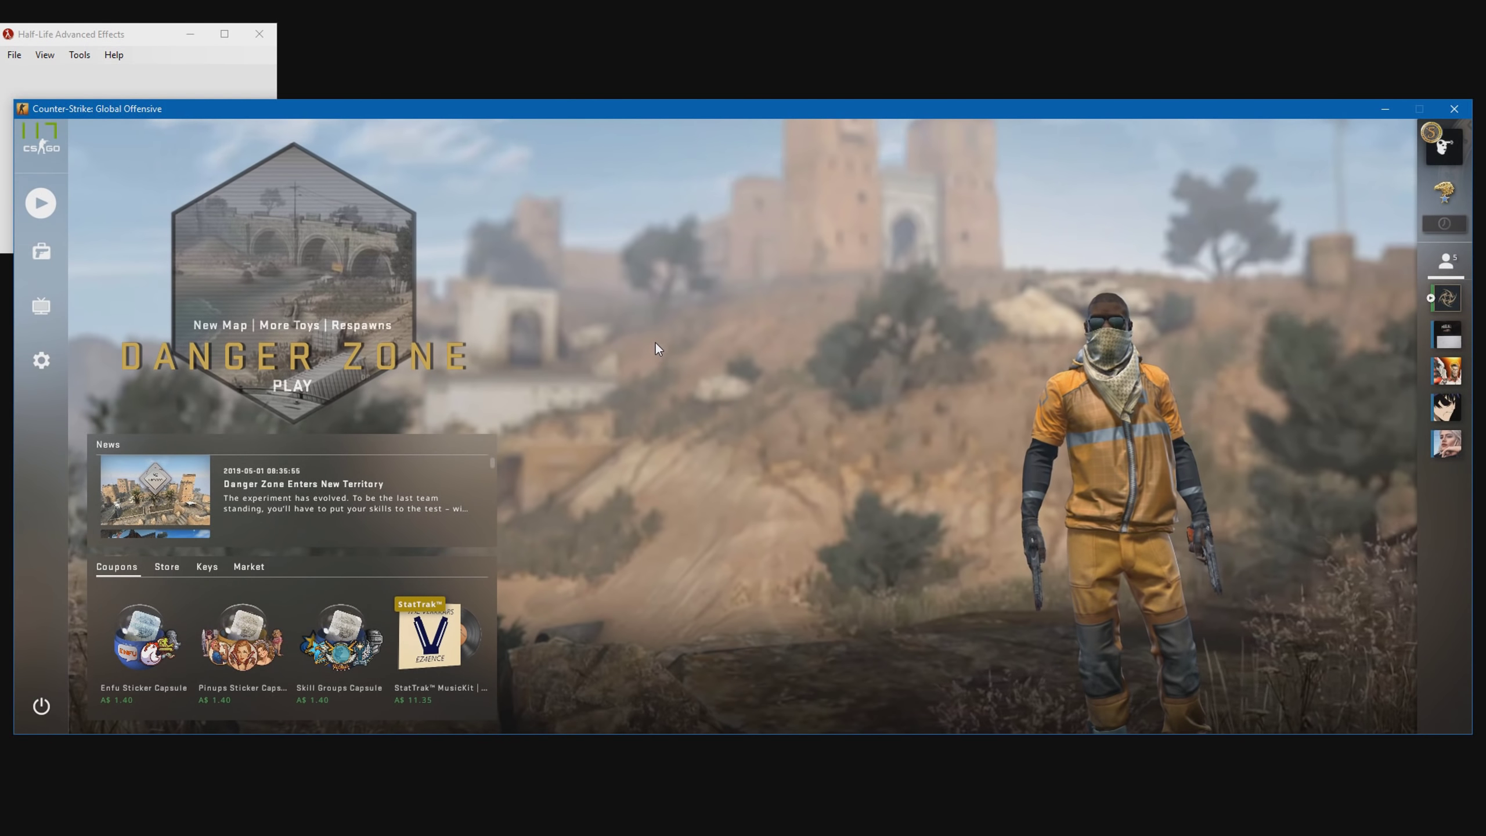
{"action": "key", "text": "shift+F2"}
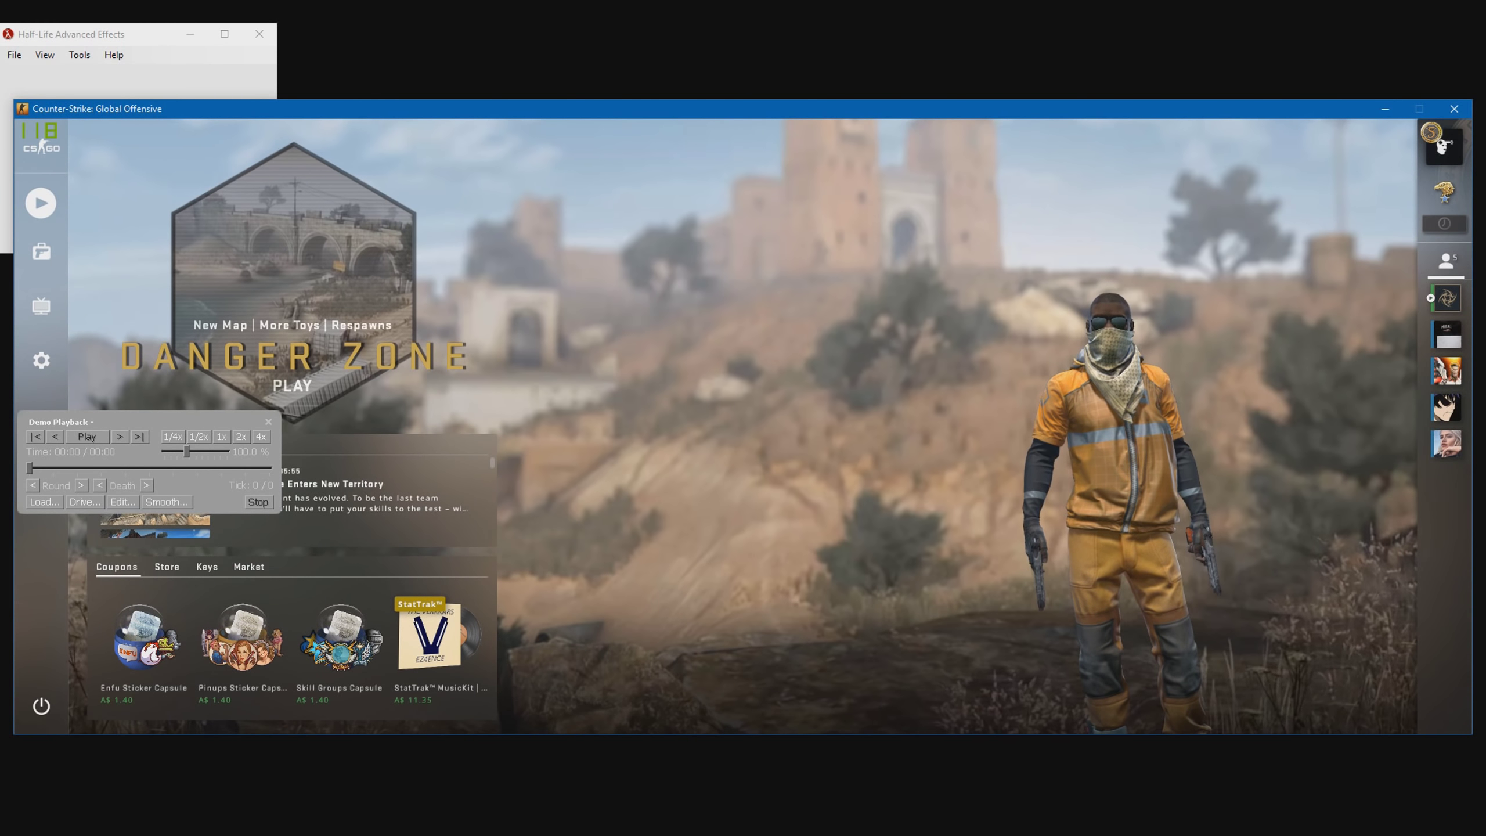
{"action": "left_click_drag", "start_coordinate": [88, 421], "coordinate": [149, 432]}
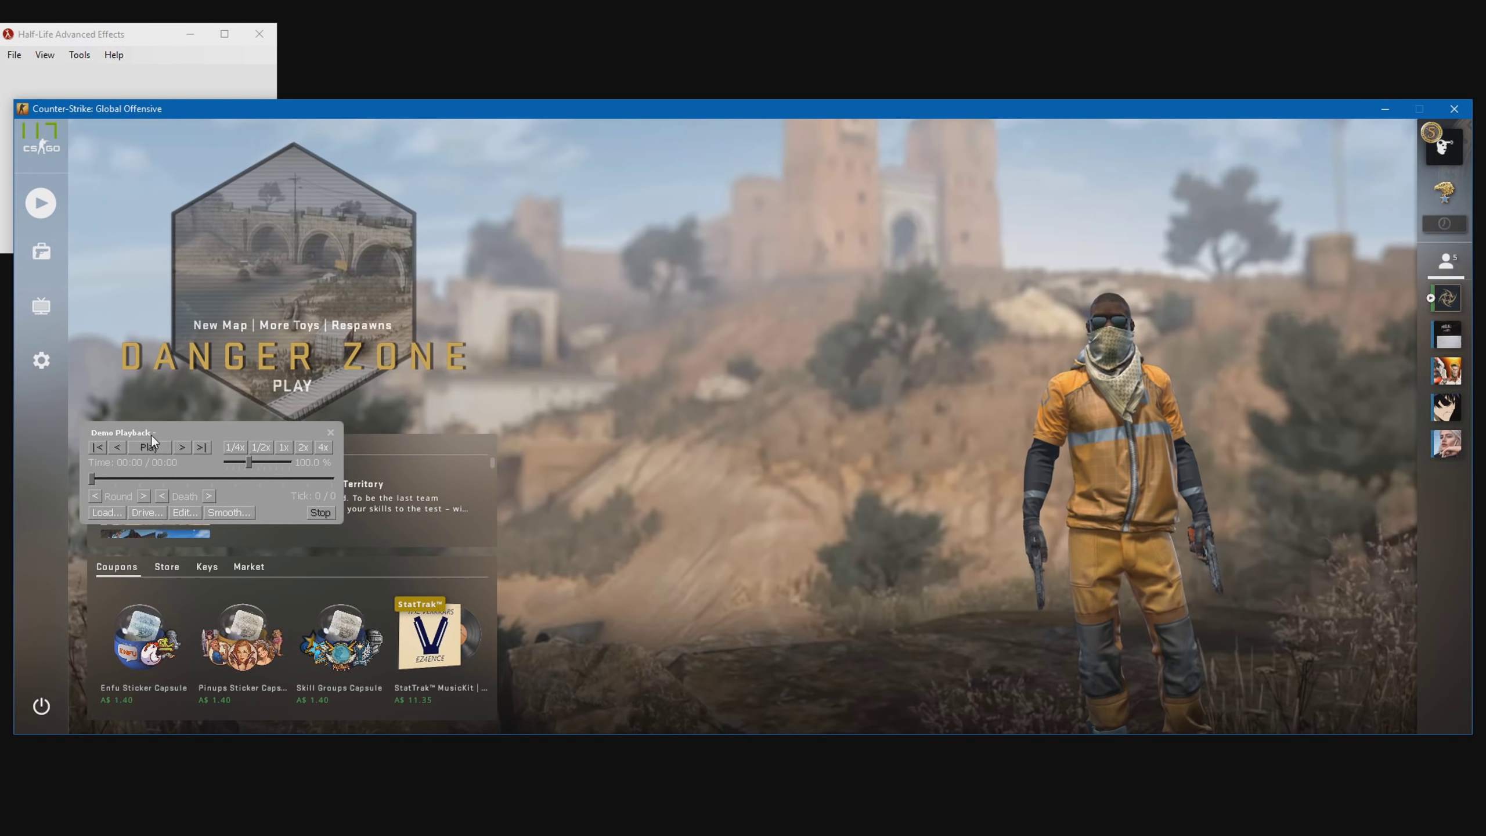
{"action": "left_click", "coordinate": [105, 512]}
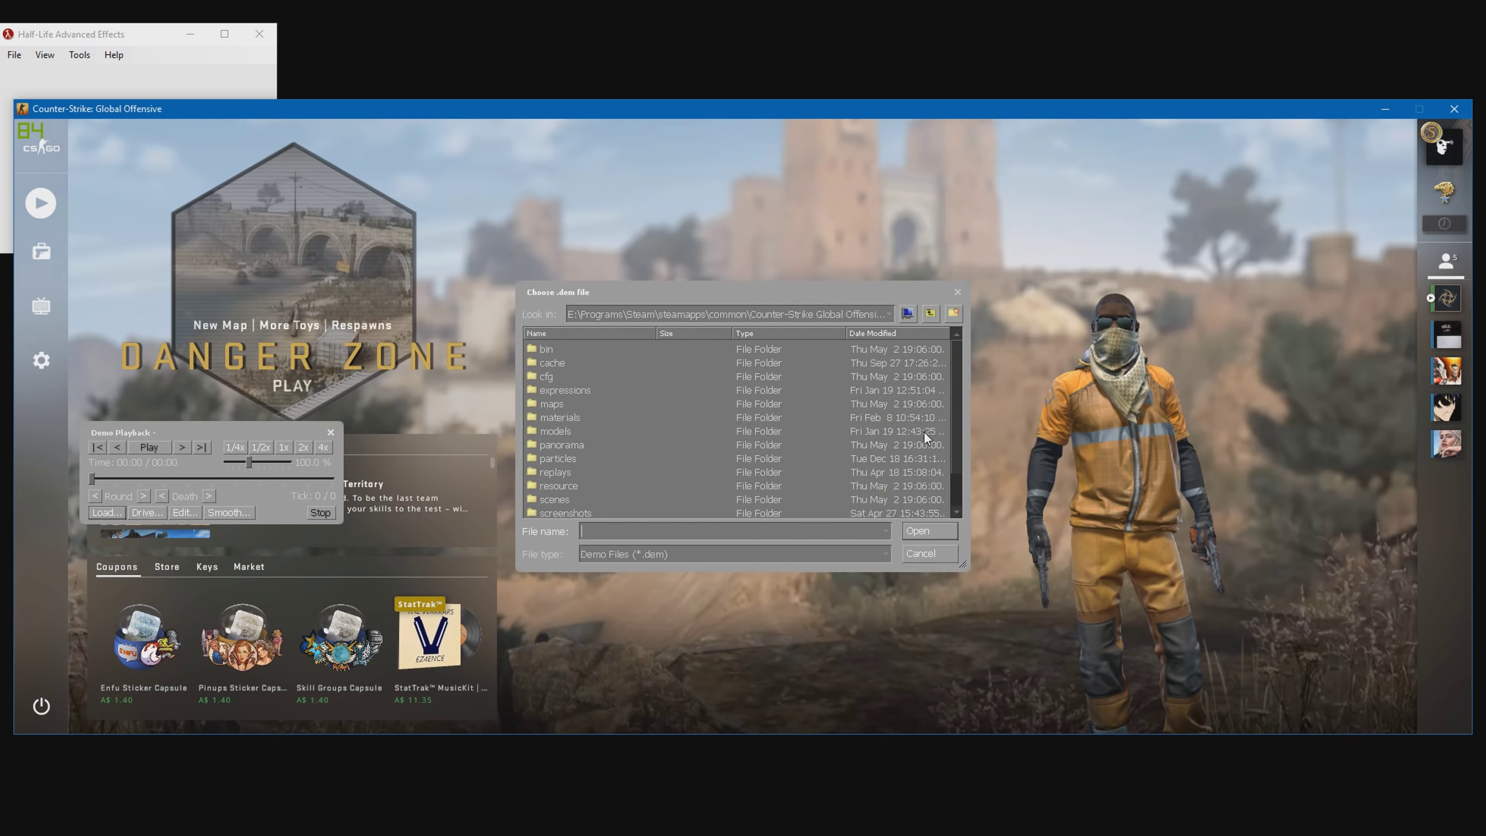
{"action": "left_click", "coordinate": [588, 315]}
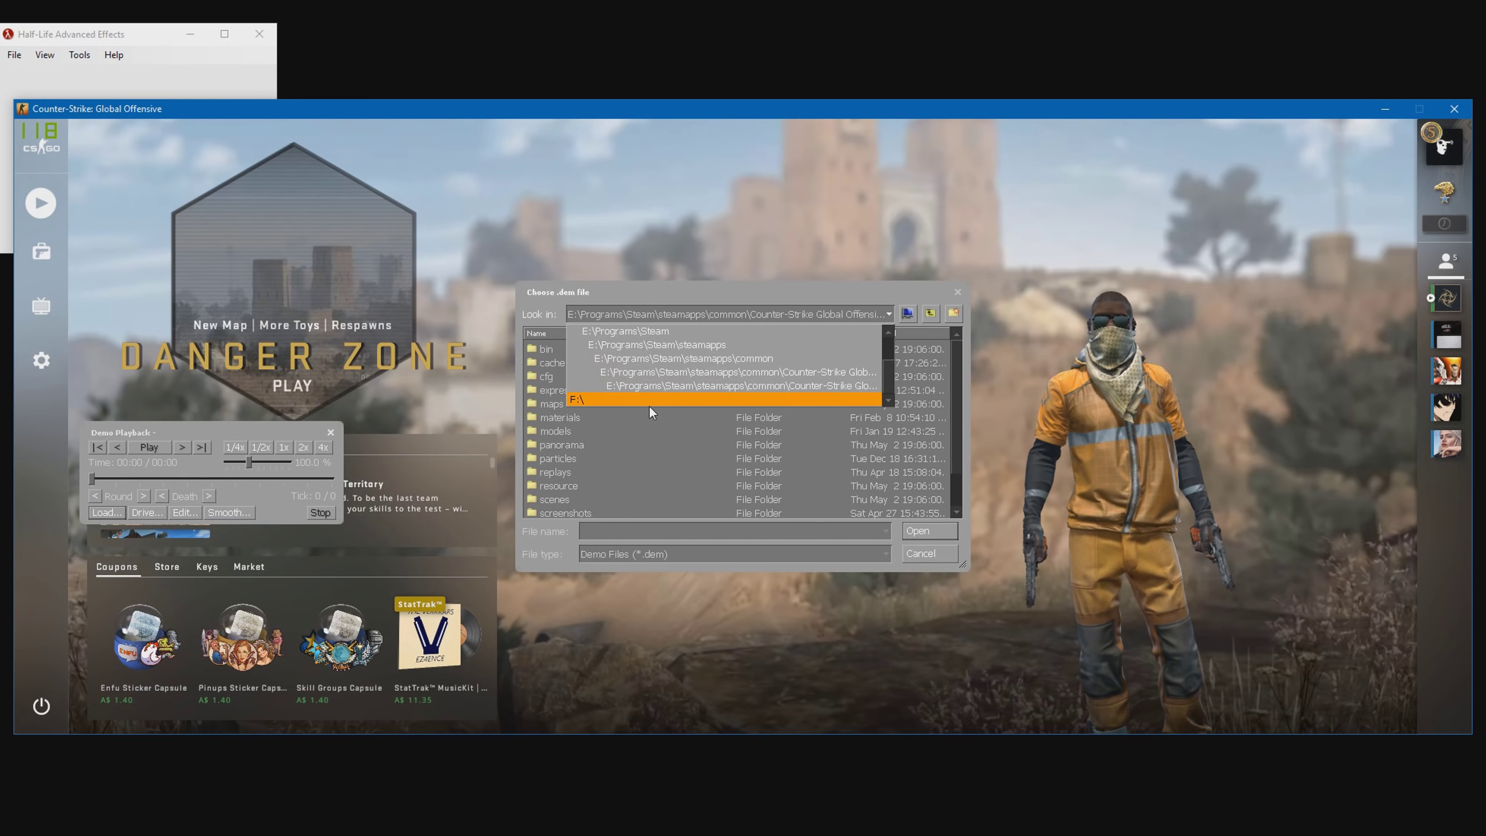
{"action": "left_click", "coordinate": [615, 400]}
{"action": "double_click", "coordinate": [608, 404]}
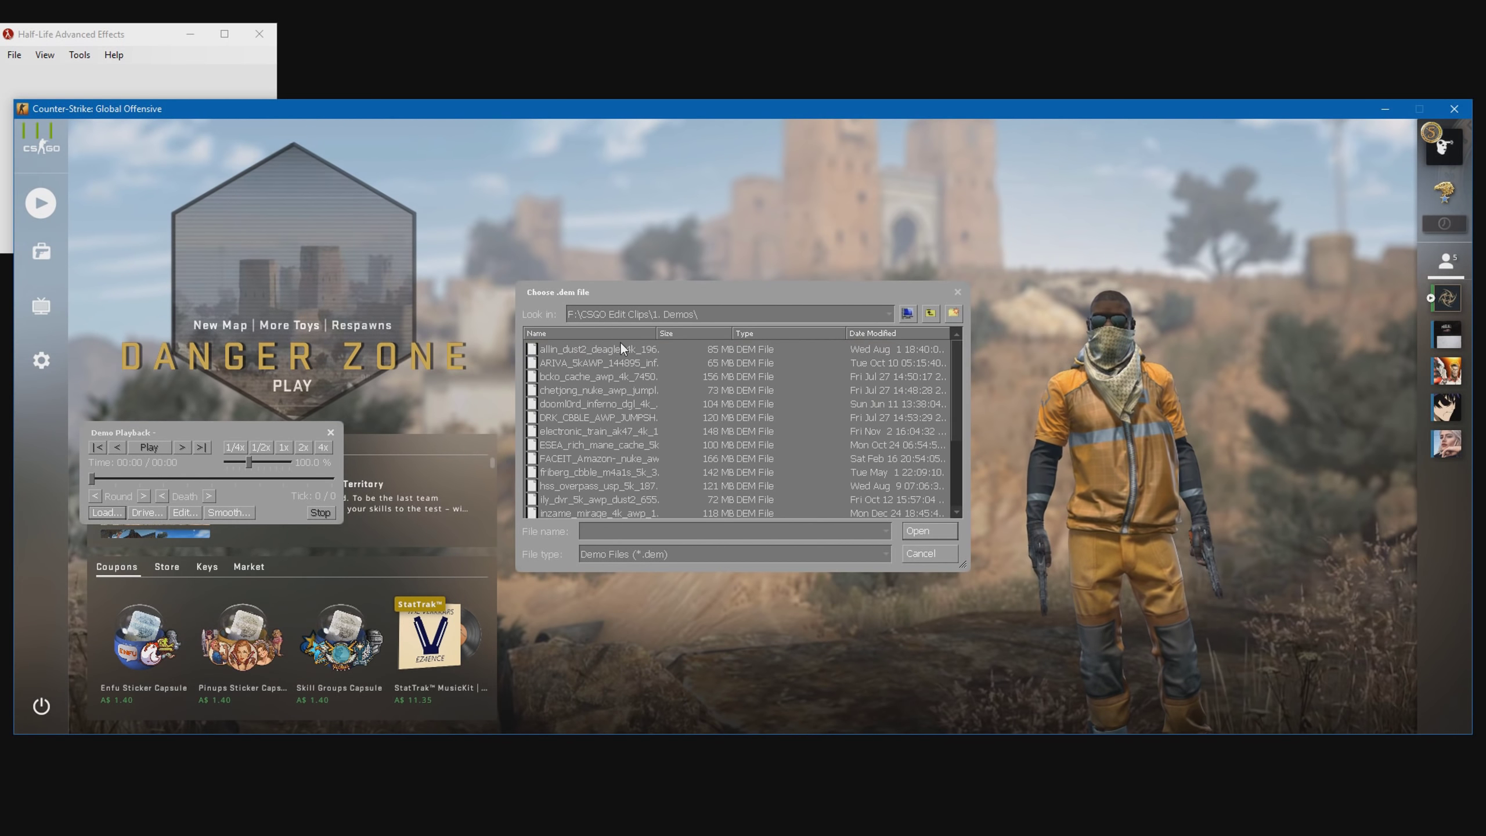
{"action": "double_click", "coordinate": [604, 358]}
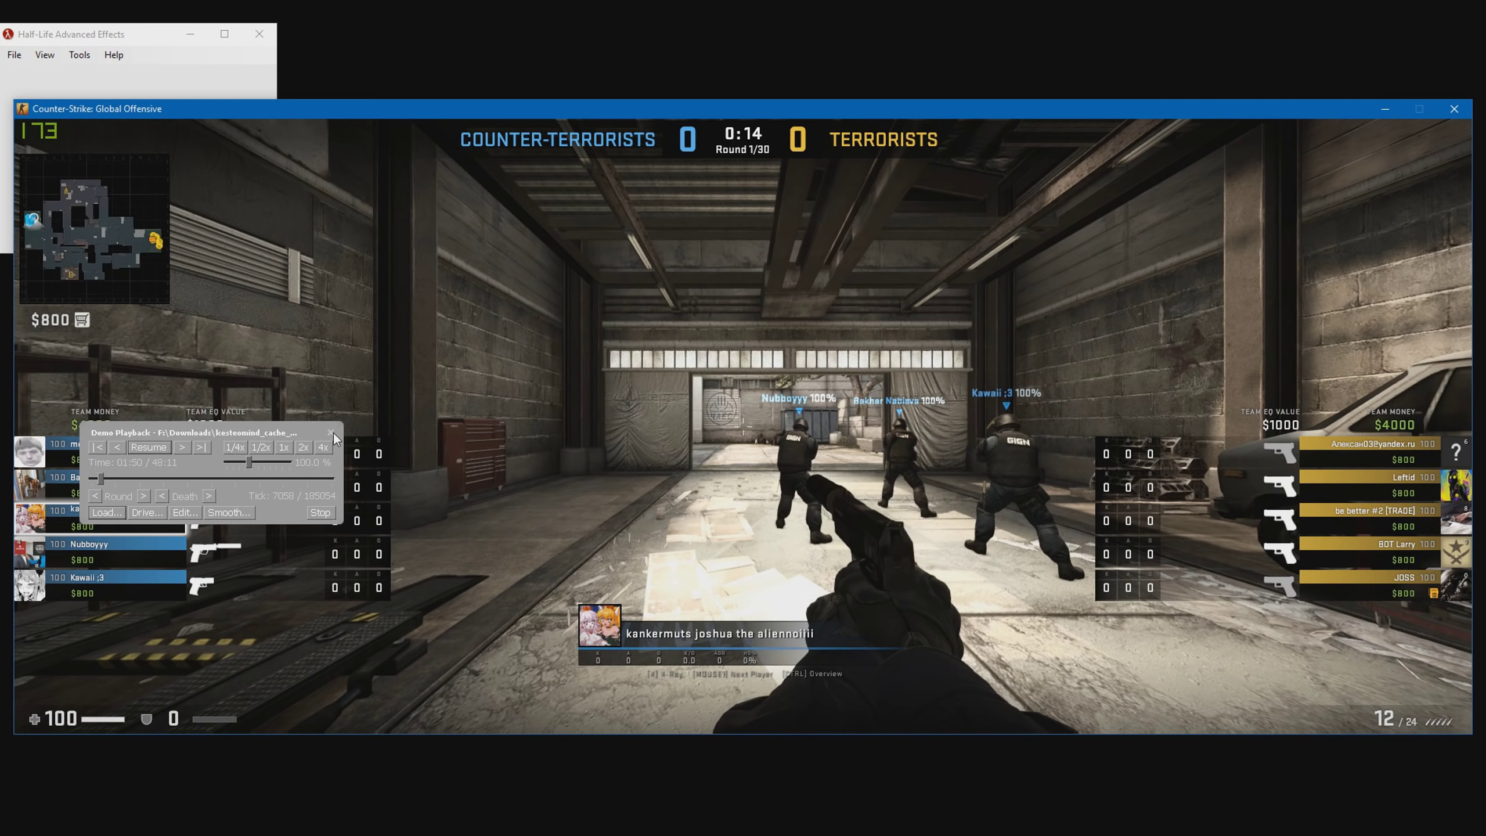
Step: Jump the demo to tick 93000 with demo_gototick 93000
{"action": "key", "text": "grave"}
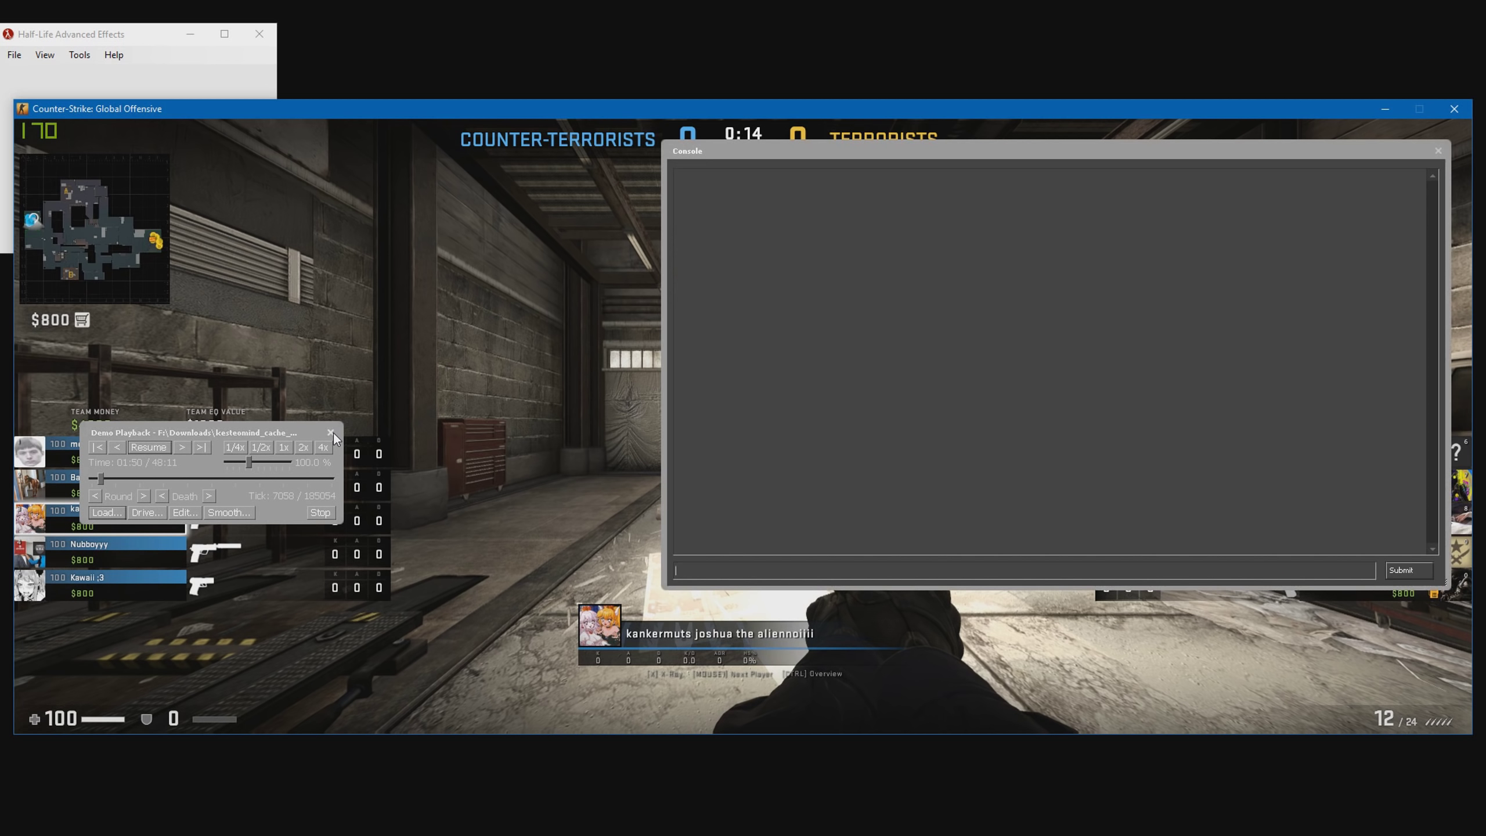
{"action": "type", "text": "demo_gototick 93000"}
{"action": "key", "text": "Return"}
{"action": "key", "text": "Escape"}
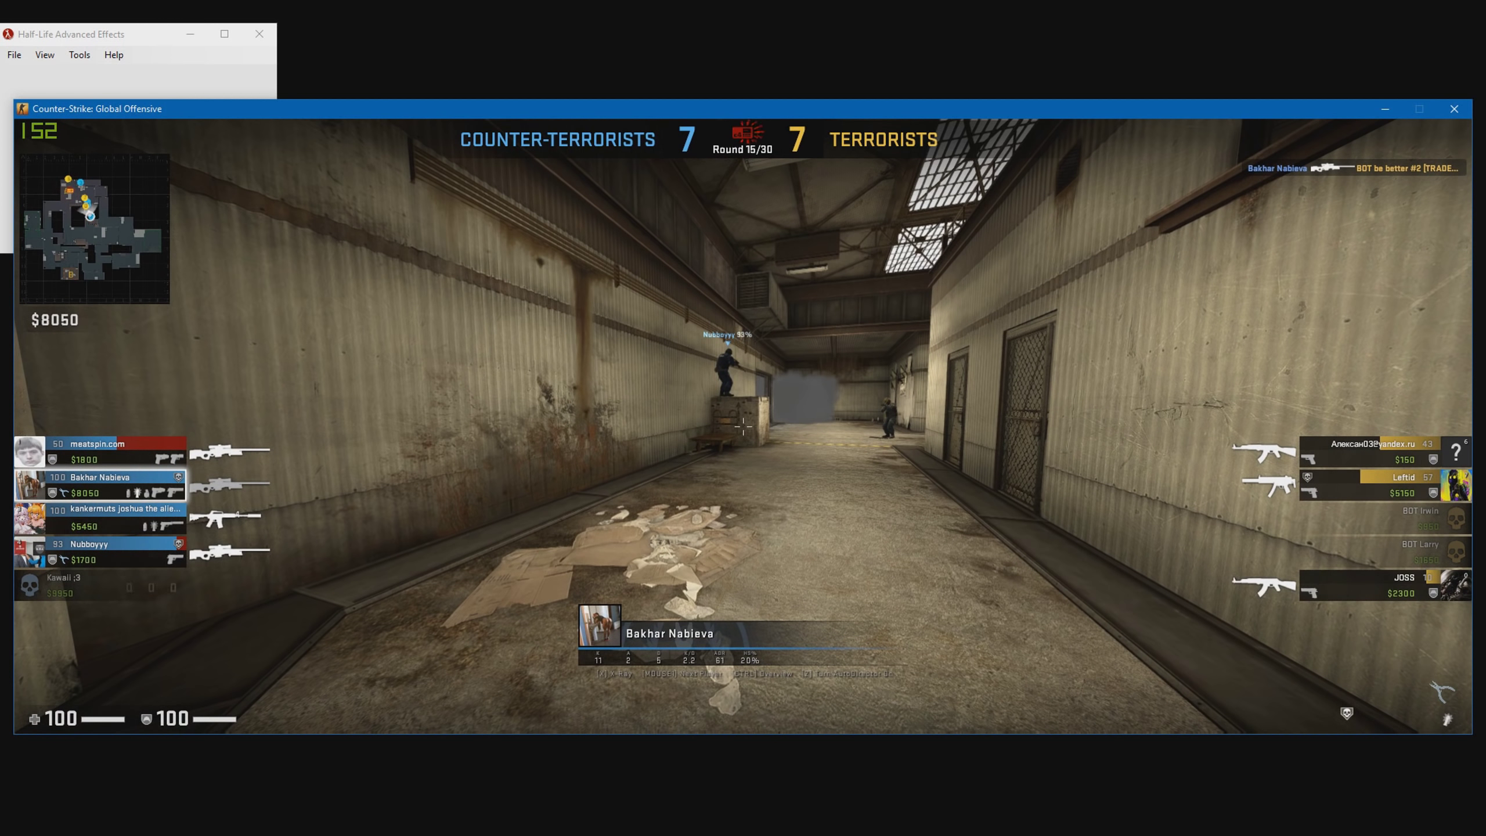
Step: Set cl_draw_only_deathnotices 1, clear the console, and begin typing the exec afx/ workaround command
{"action": "key", "text": "grave"}
{"action": "type", "text": "cl"}
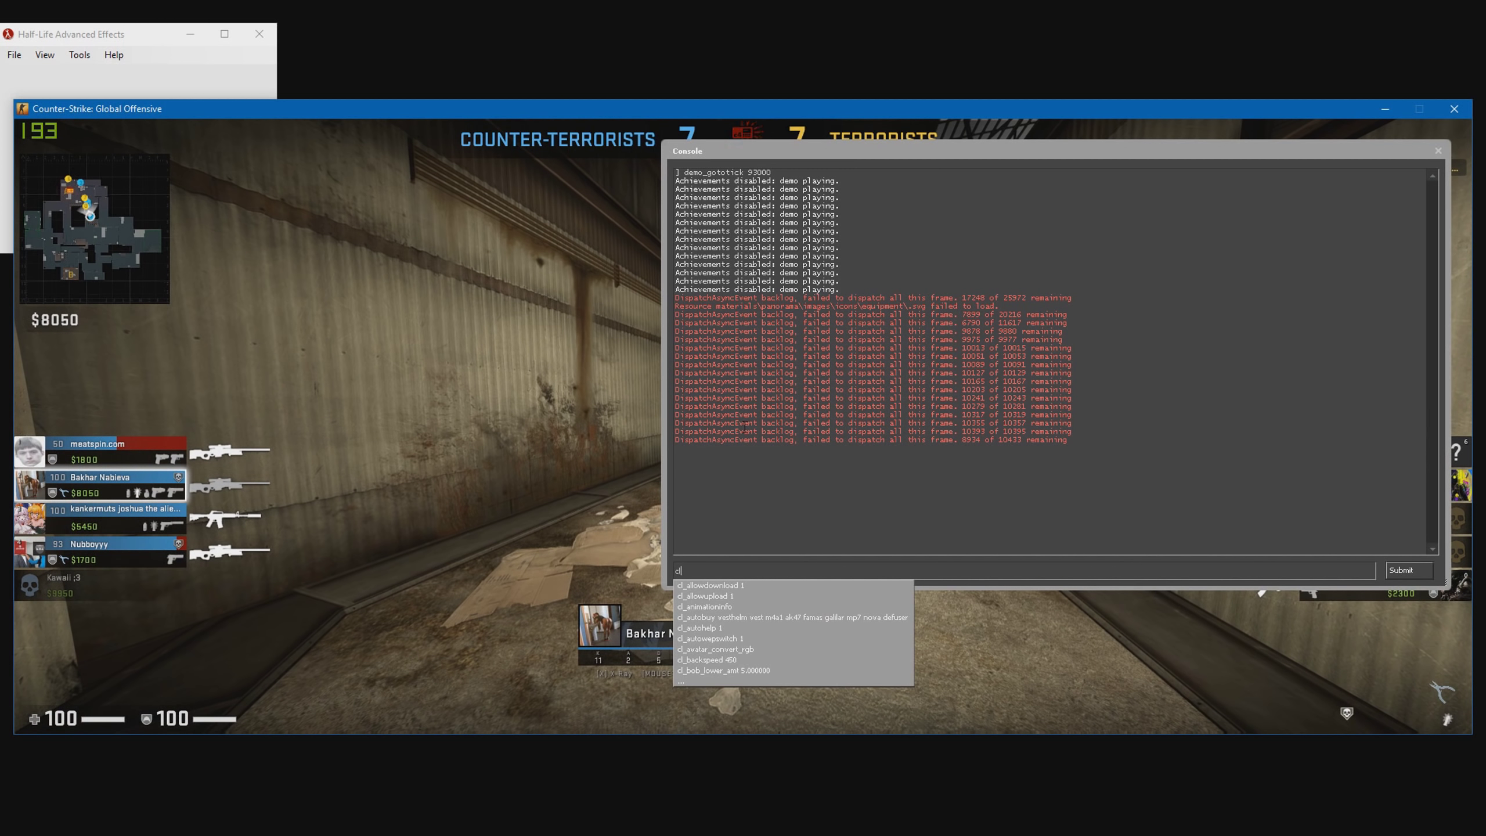
{"action": "type", "text": "_draw_only_deathnotices"}
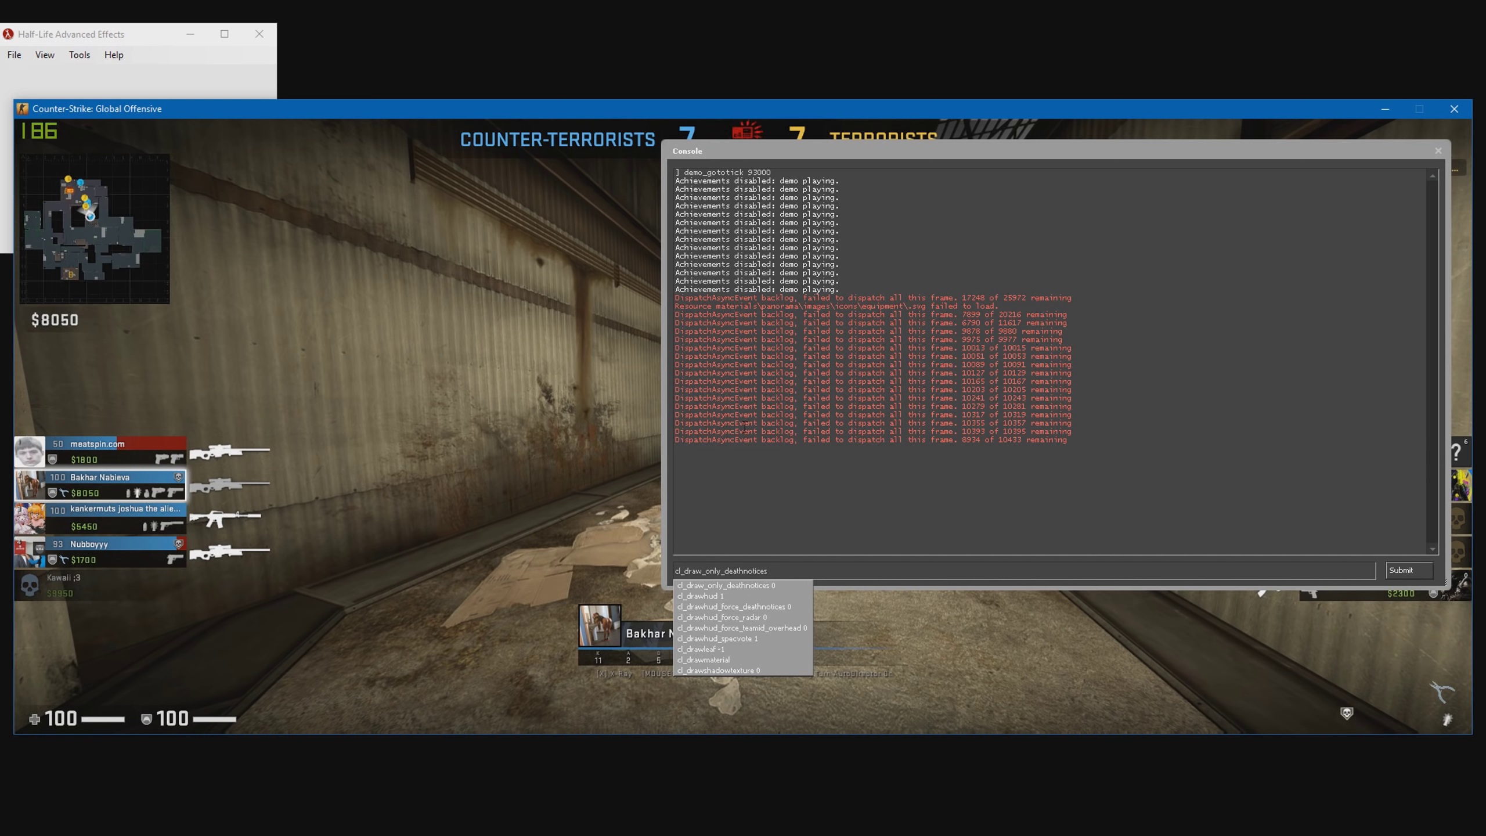
{"action": "type", "text": " 1"}
{"action": "key", "text": "Return"}
{"action": "type", "text": "clear"}
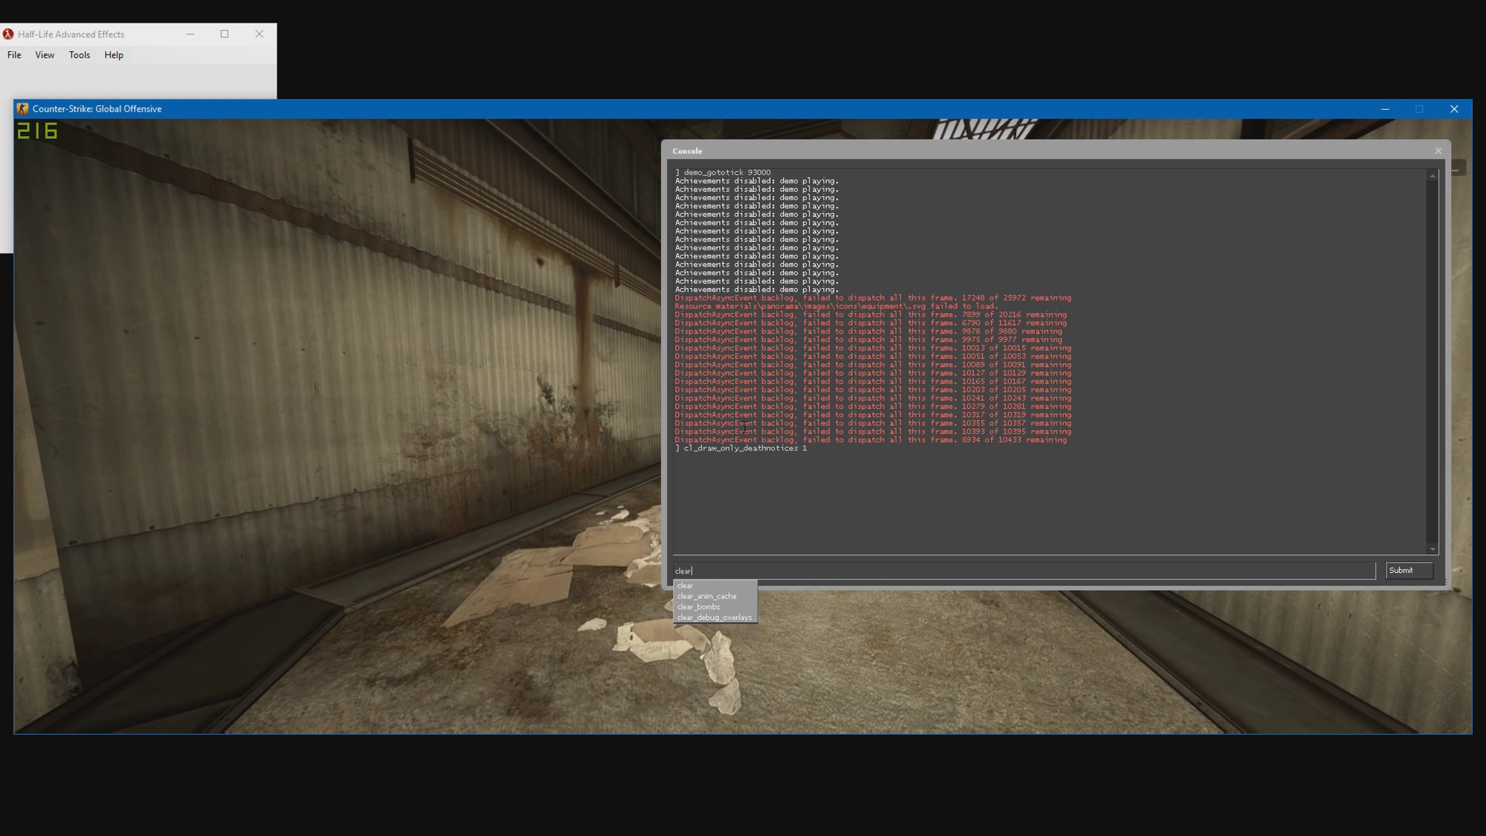
{"action": "key", "text": "Return"}
{"action": "key", "text": "grave"}
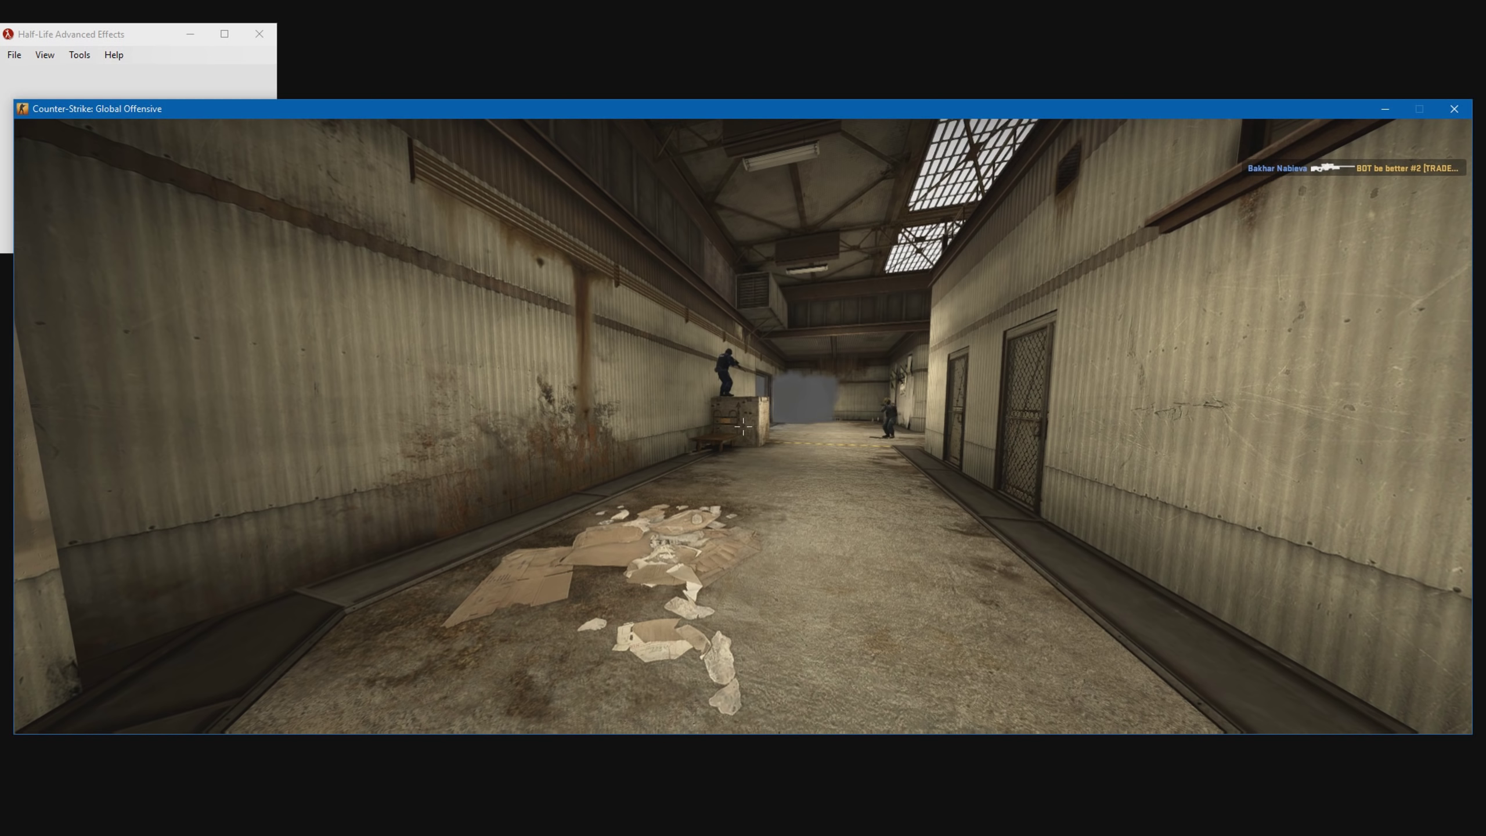
{"action": "key", "text": "grave"}
{"action": "key", "text": "grave"}
{"action": "key", "text": "grave"}
{"action": "type", "text": "exec afx"}
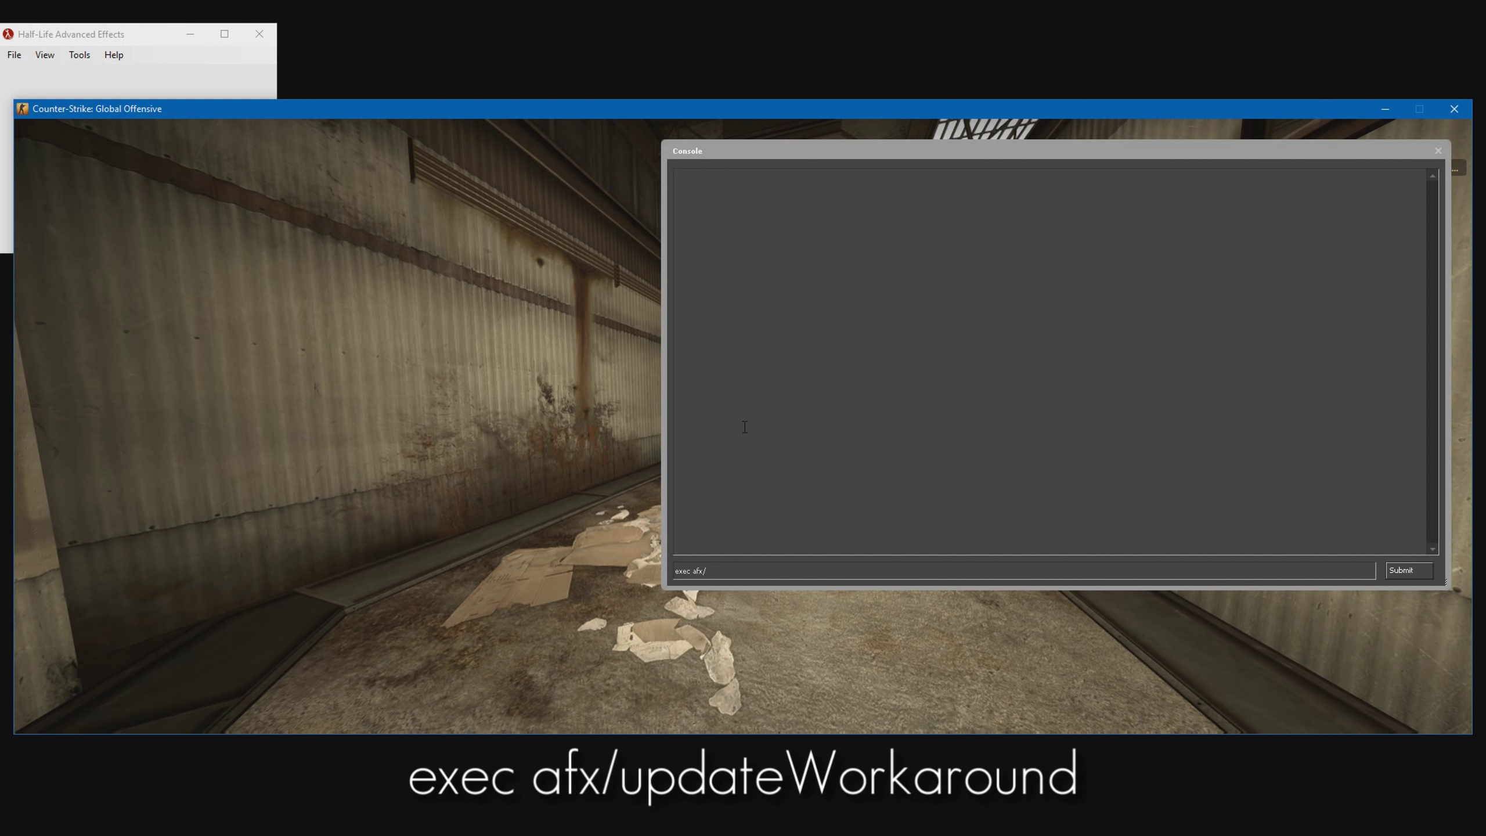
{"action": "type", "text": "/updatreeworkaround"}
Step: Run the afx/updateWorkaround config and list the four streams with mirv_streams print
{"action": "key", "text": "Return"}
{"action": "left_click_drag", "start_coordinate": [685, 221], "coordinate": [835, 248]}
{"action": "left_click", "coordinate": [828, 265]}
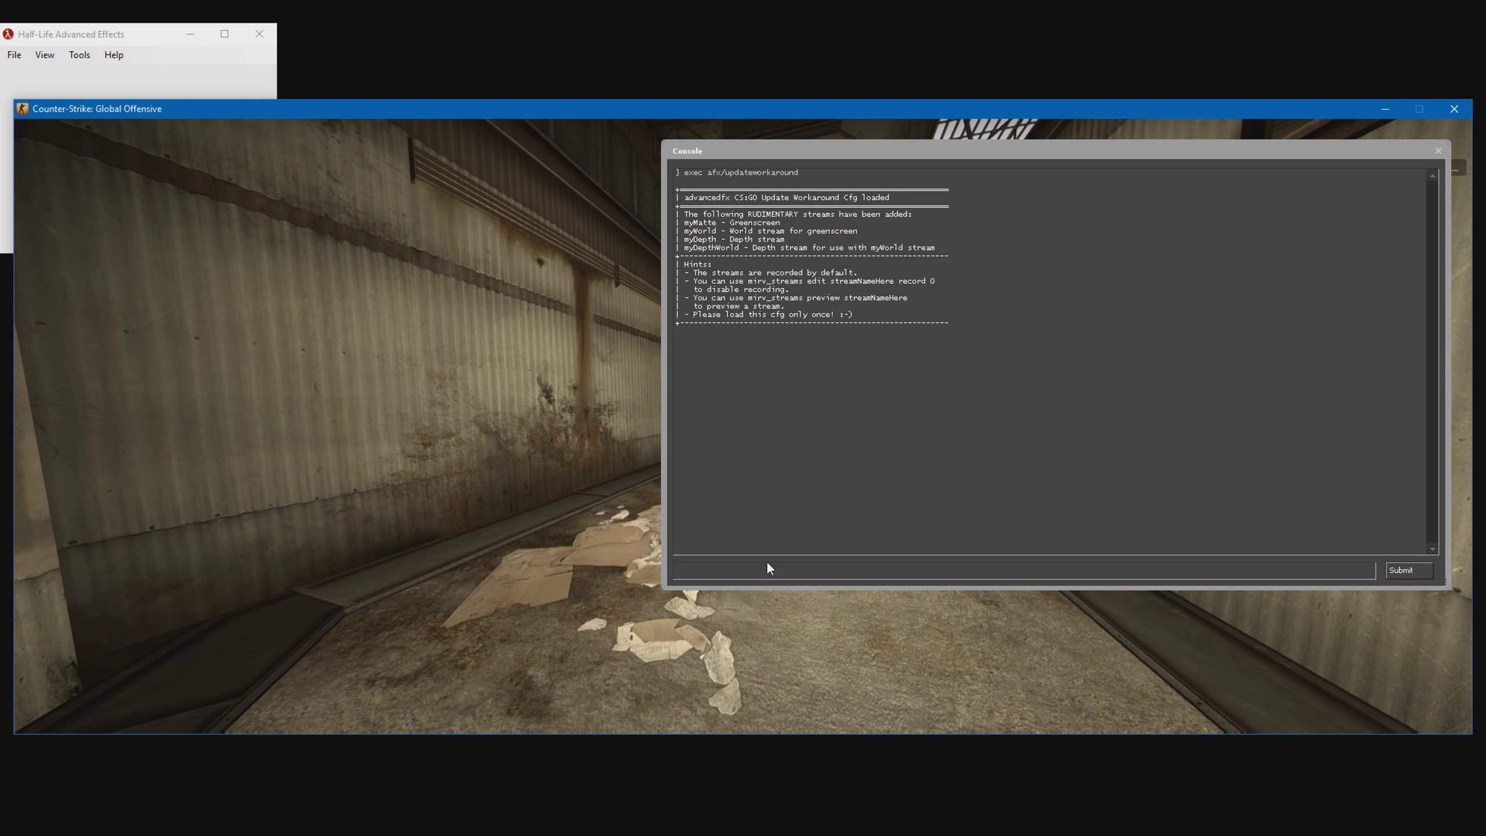
{"action": "type", "text": "mirv_streams print"}
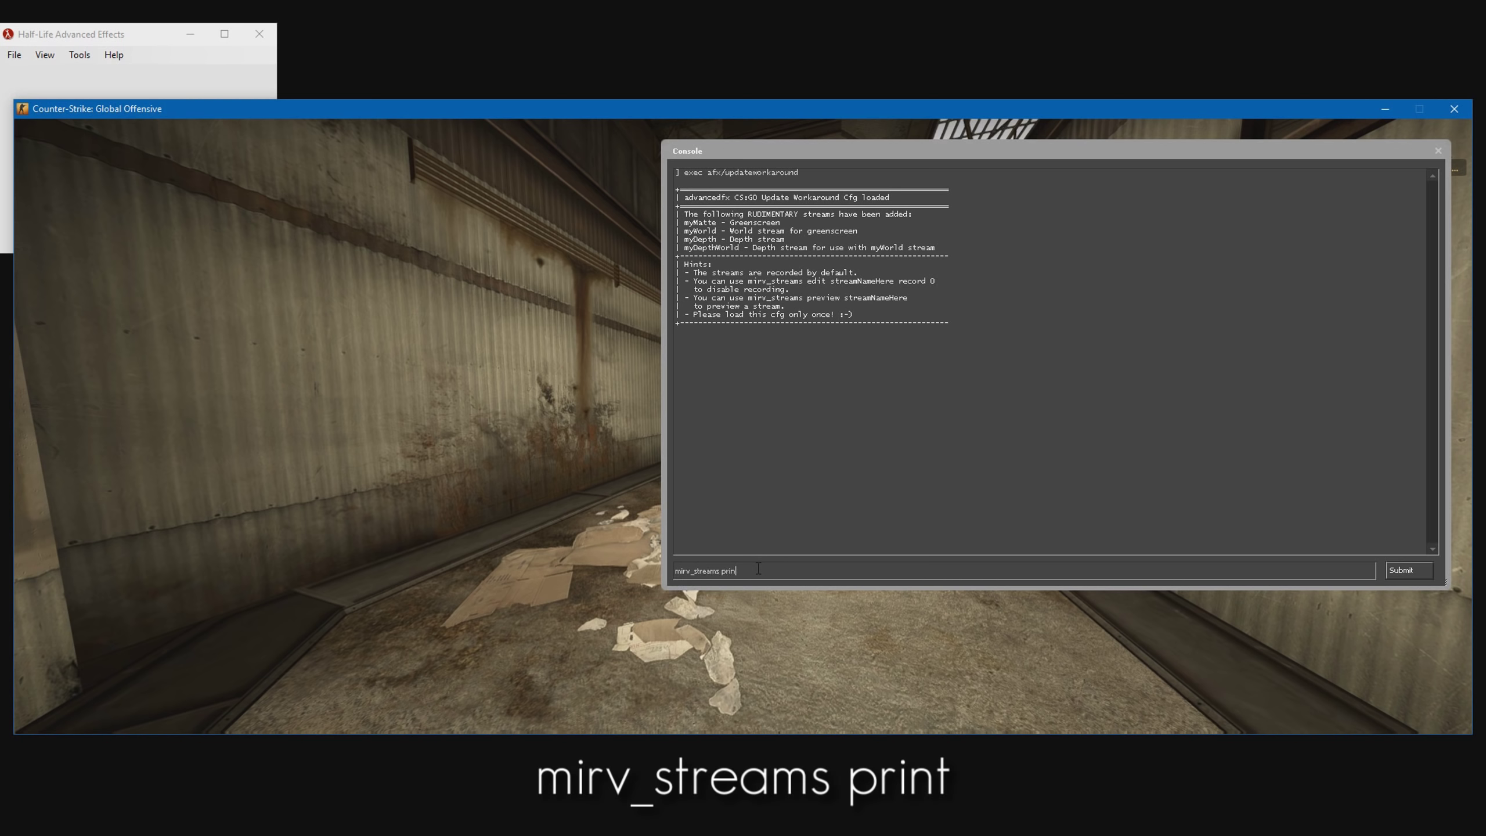
{"action": "key", "text": "Return"}
{"action": "left_click_drag", "start_coordinate": [681, 357], "coordinate": [854, 381]}
{"action": "left_click", "coordinate": [829, 414]}
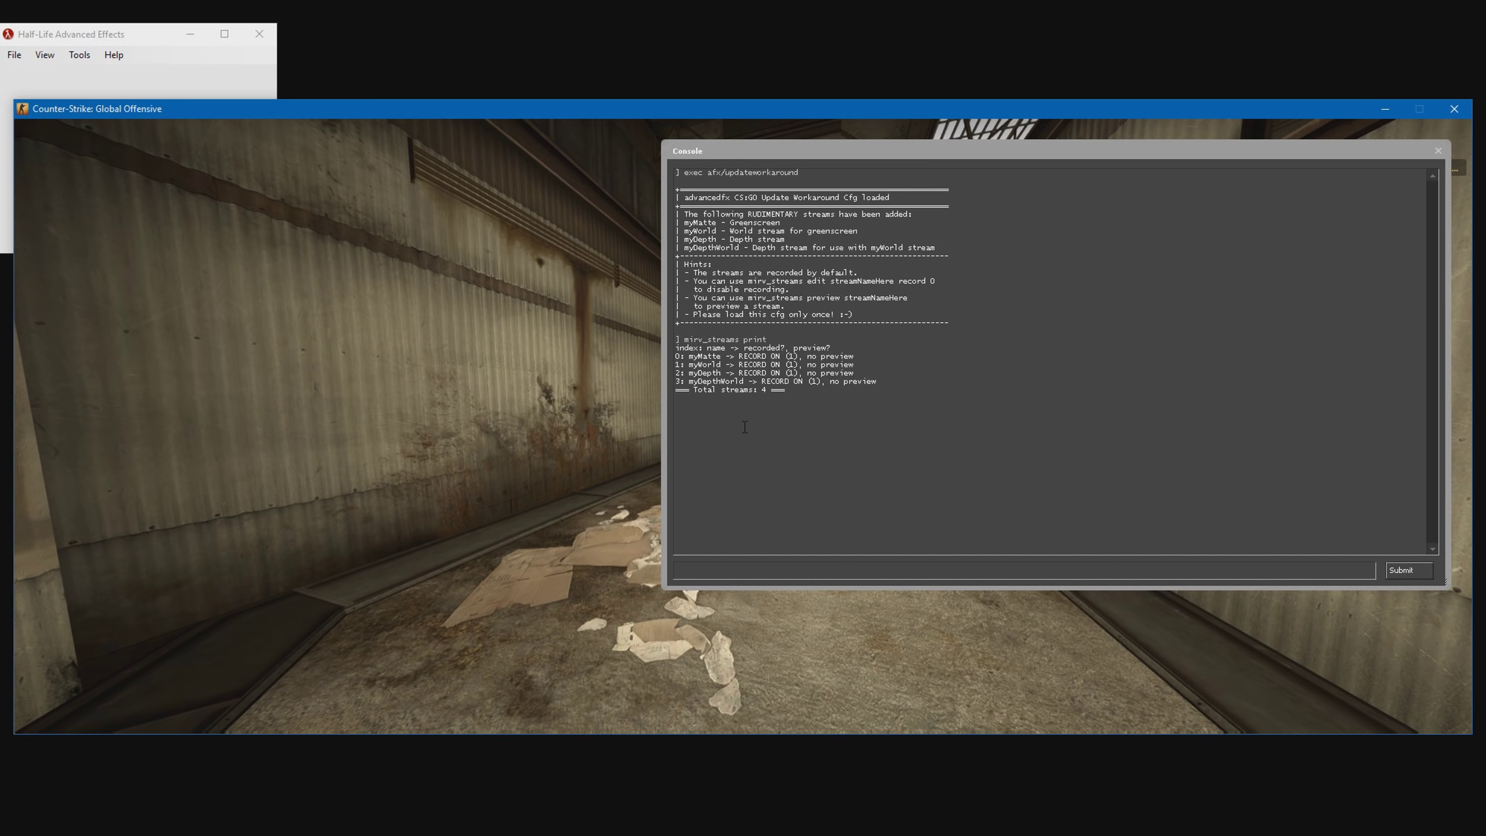
Step: Remove the mydepth and mydepthworld streams, then list the remaining streams again
{"action": "type", "text": "mirv0-"}
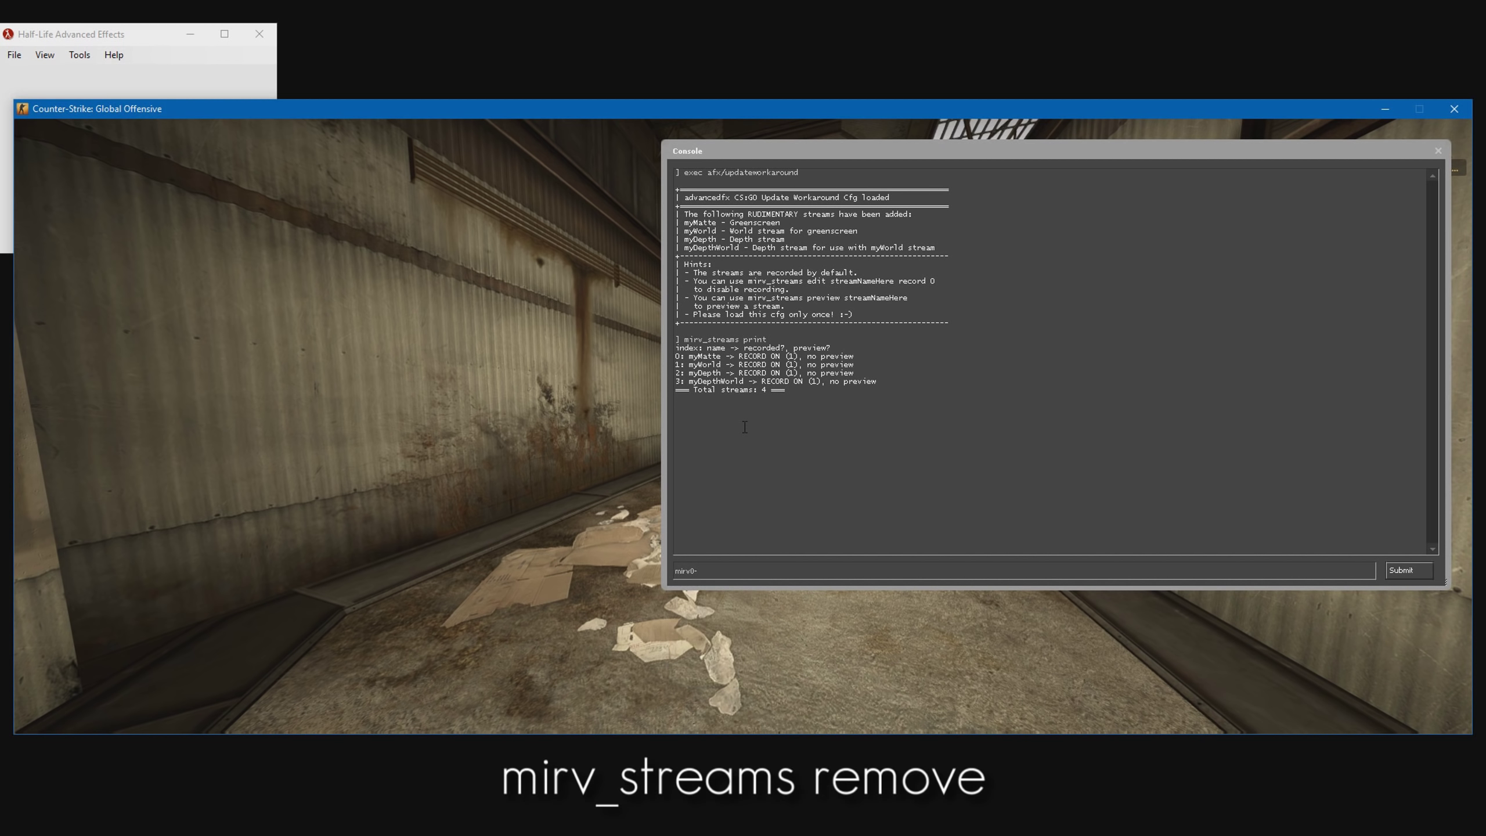
{"action": "key", "text": "BackSpace"}
{"action": "key", "text": "BackSpace"}
{"action": "type", "text": "_streams remove mydepth"}
{"action": "key", "text": "Return"}
{"action": "key", "text": "Up"}
{"action": "type", "text": "world"}
{"action": "key", "text": "Return"}
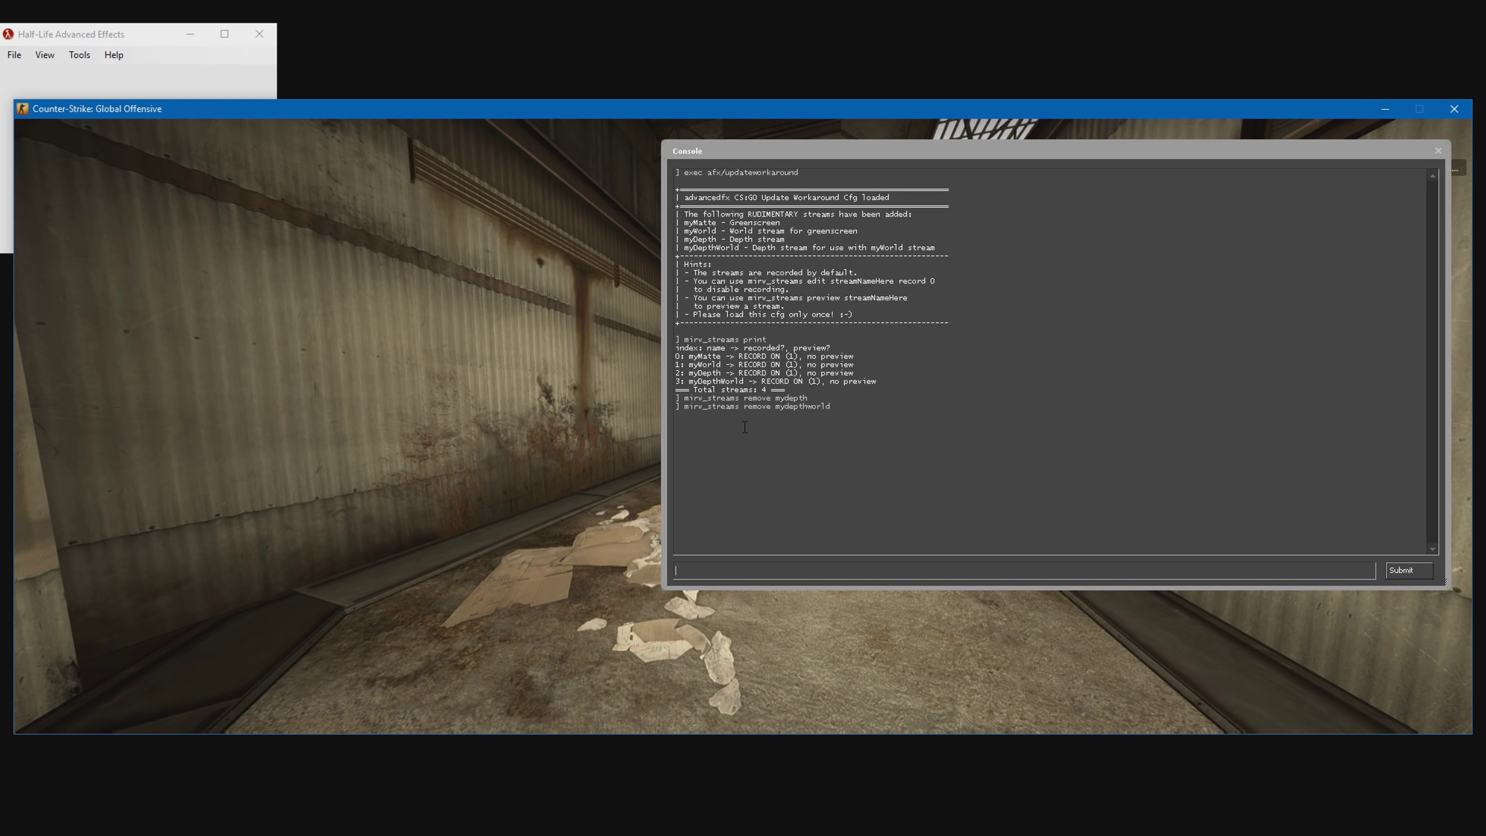
{"action": "key", "text": "Up"}
{"action": "key", "text": "Up"}
{"action": "key", "text": "Up"}
{"action": "key", "text": "Return"}
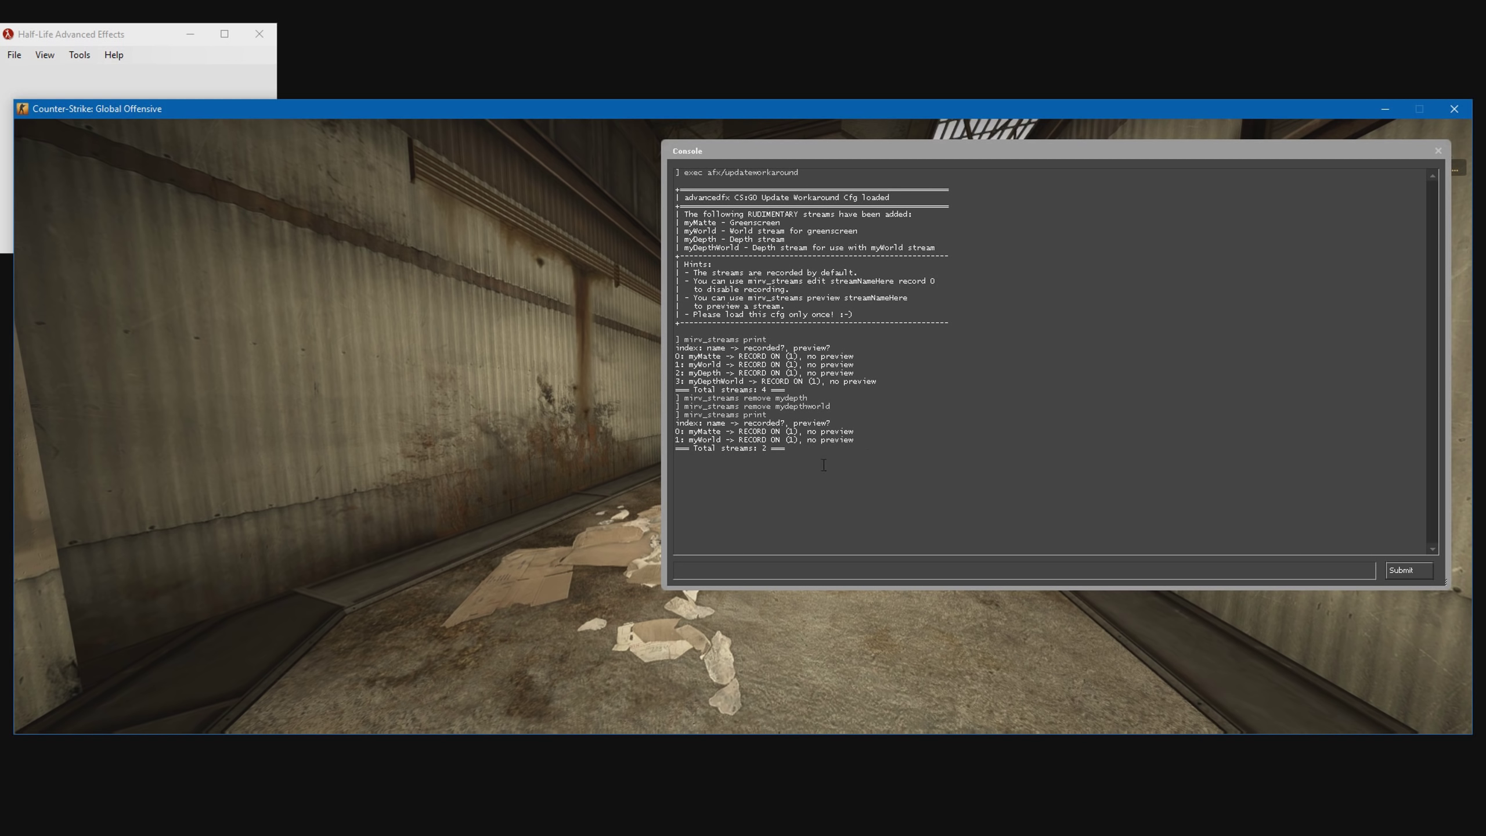
{"action": "type", "text": "exec afx/wh"}
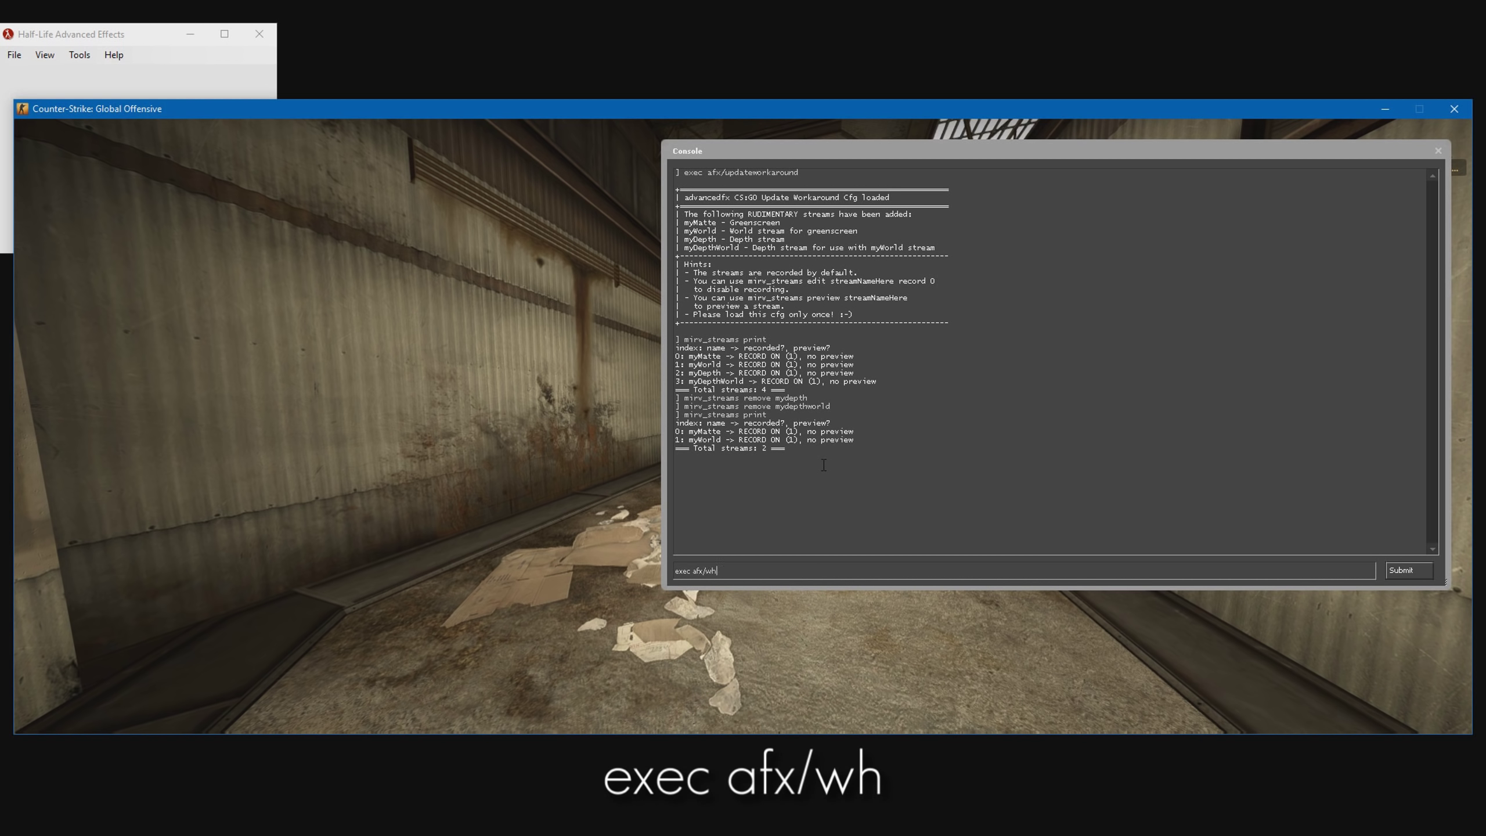
Step: Load the afx/wh config and run mirv_streams edit afxWh record 1
{"action": "key", "text": "Return"}
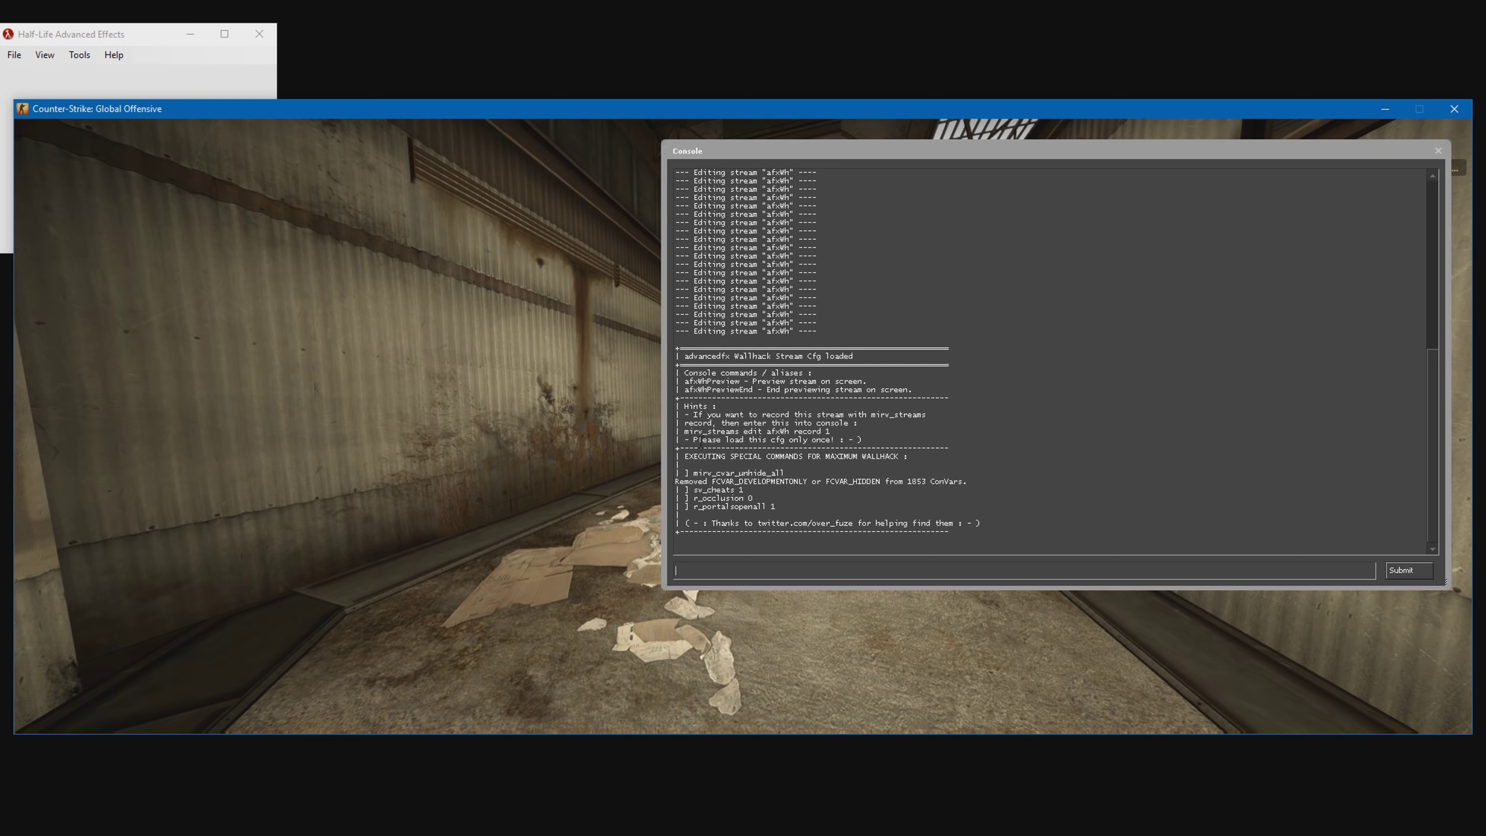
{"action": "left_click_drag", "start_coordinate": [684, 431], "coordinate": [830, 431]}
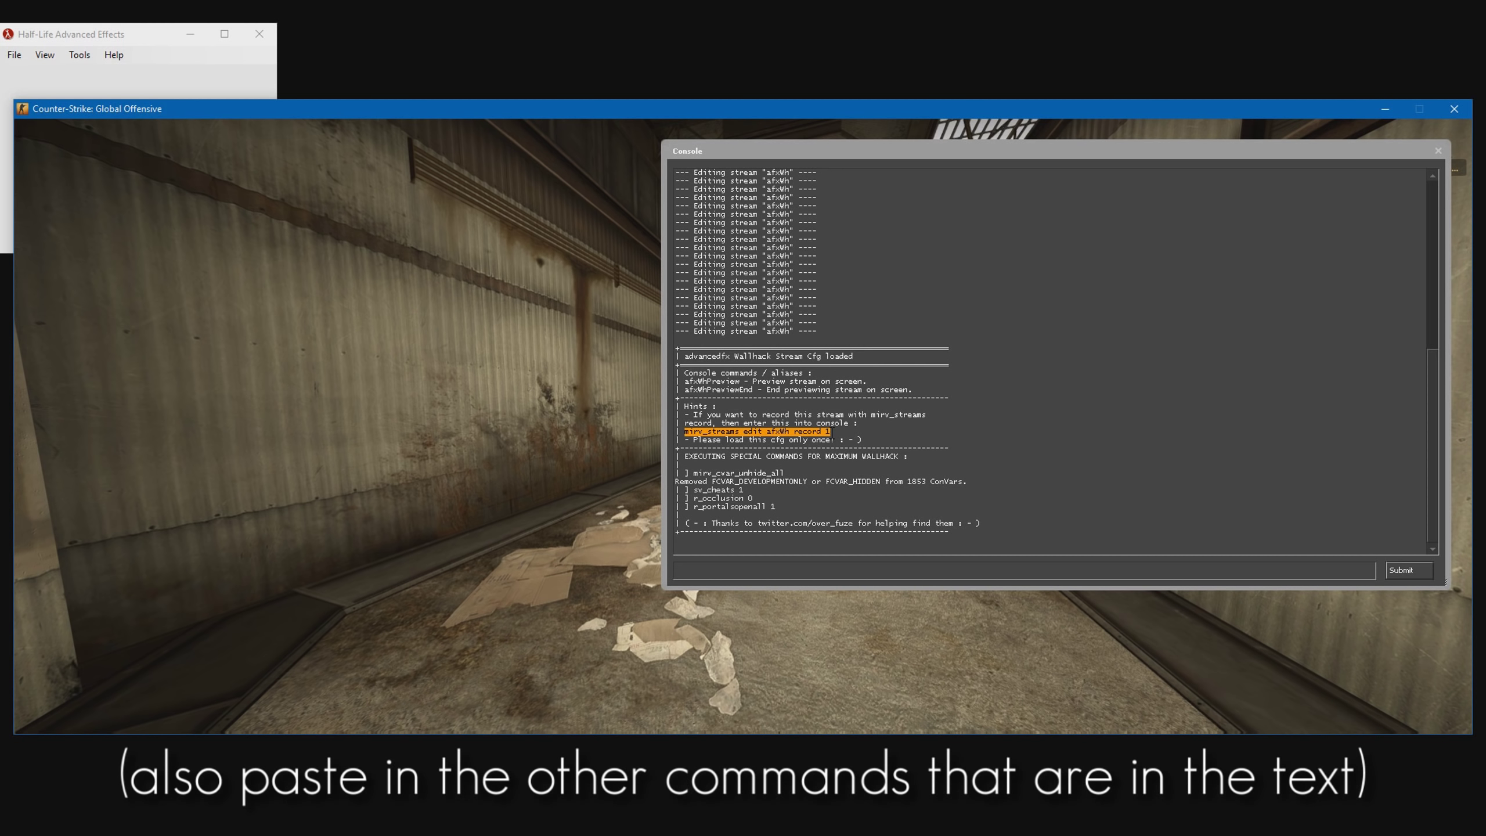
{"action": "left_click", "coordinate": [778, 561]}
{"action": "type", "text": "mirv_streams edit afxWh record 1"}
{"action": "key", "text": "Return"}
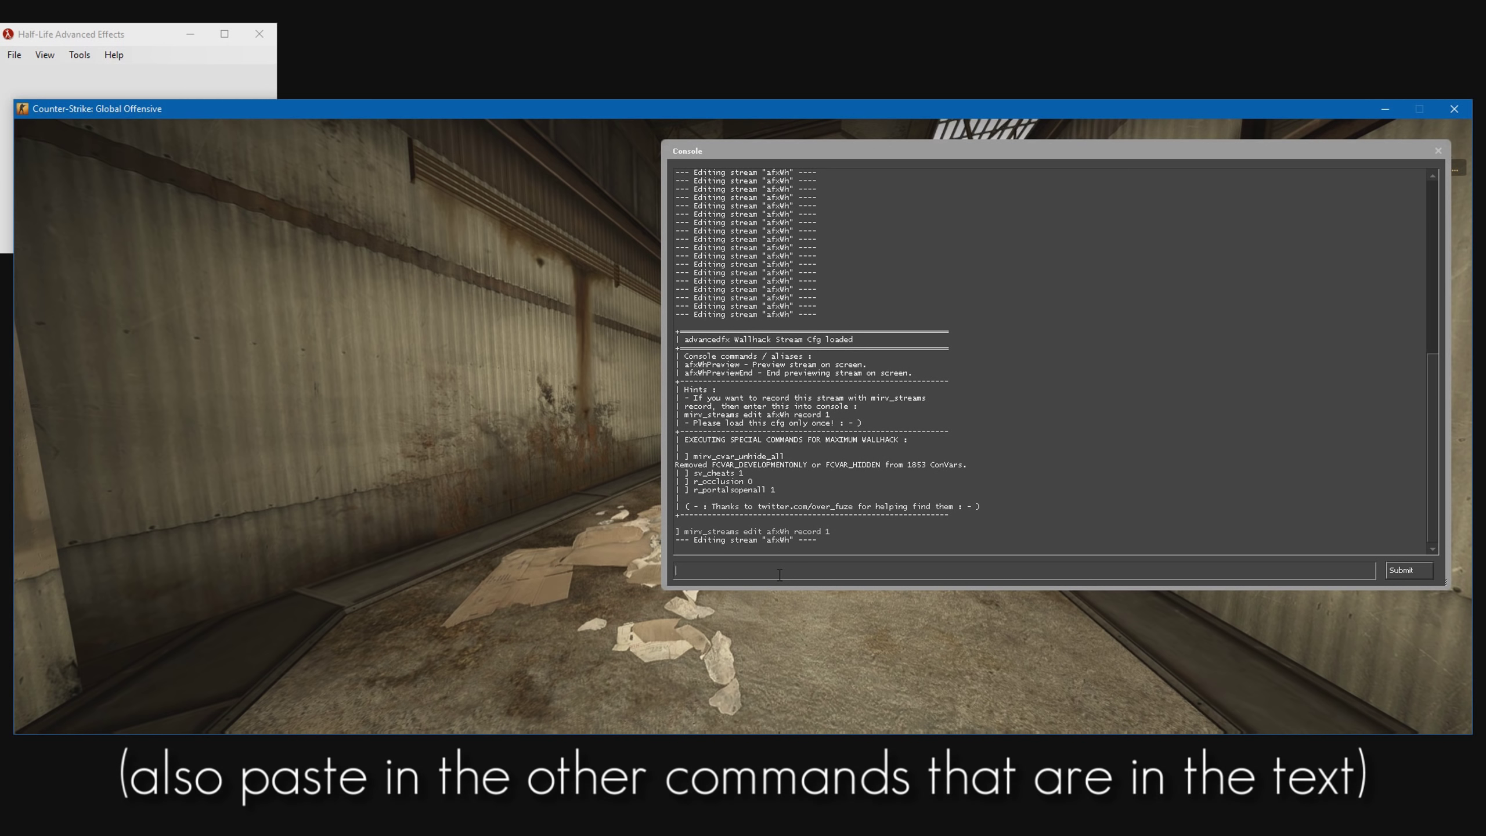
Step: Preview the afxwh wallhack stream with mirv_streams preview afxwh
{"action": "type", "text": "mirv_streas"}
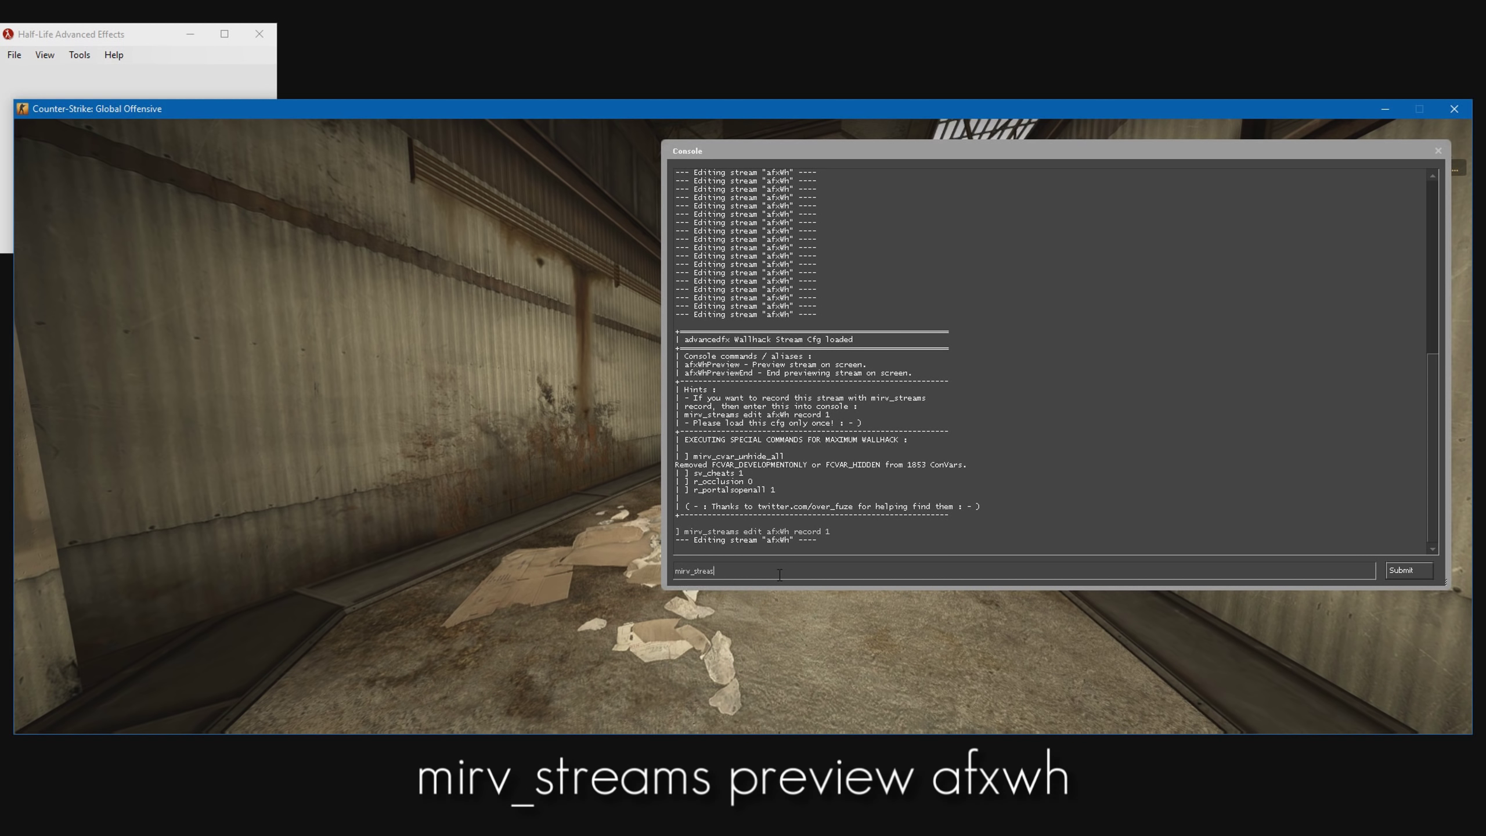
{"action": "key", "text": "BackSpace"}
{"action": "type", "text": "ms preview afxwh"}
{"action": "key", "text": "Return"}
{"action": "key", "text": "grave"}
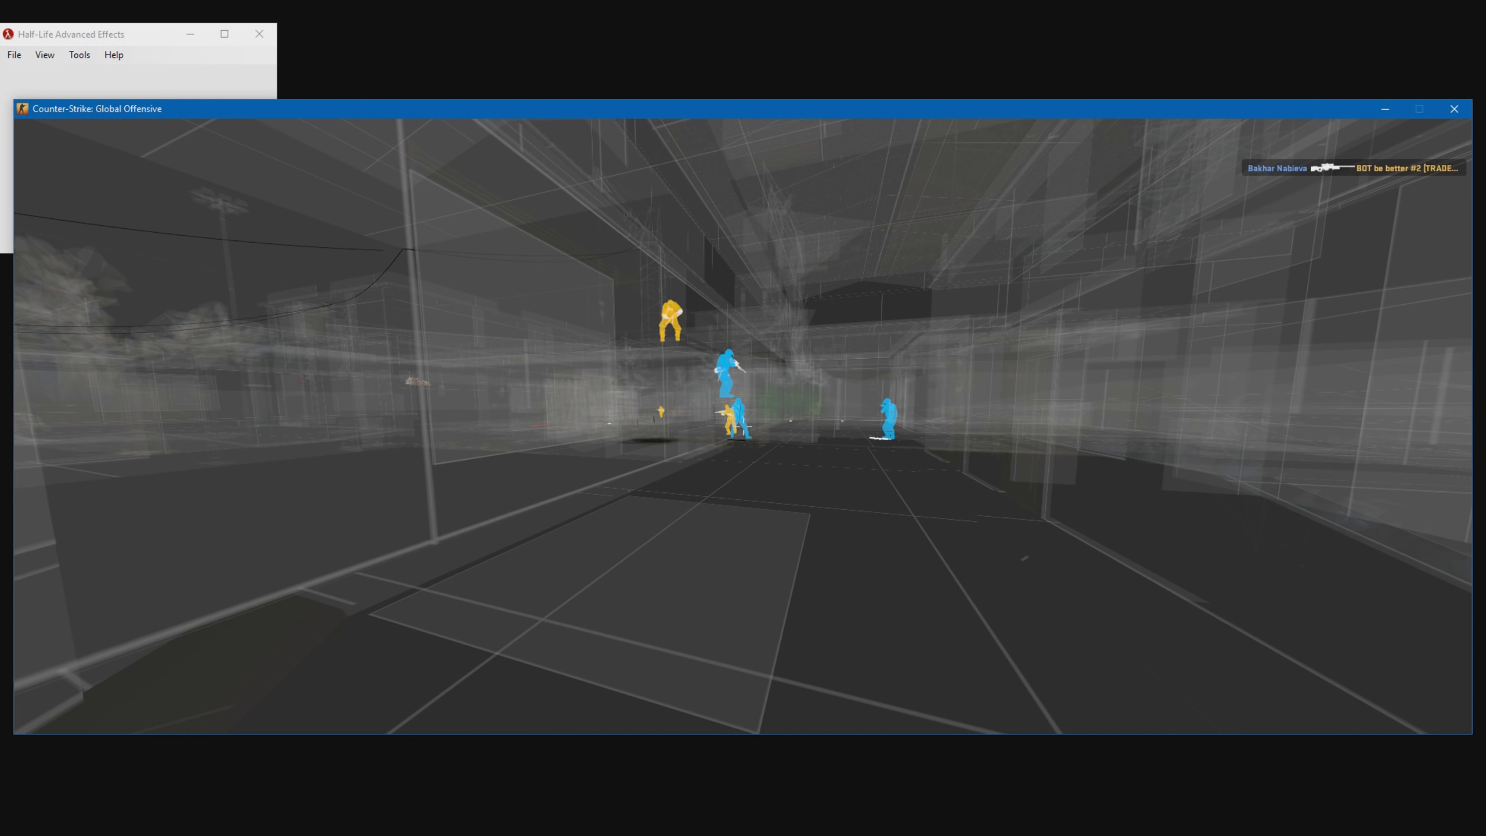
Step: Hide the HUD in the wallhack stream with mirv_streams edit afxwh drawhud 0
{"action": "key", "text": "grave"}
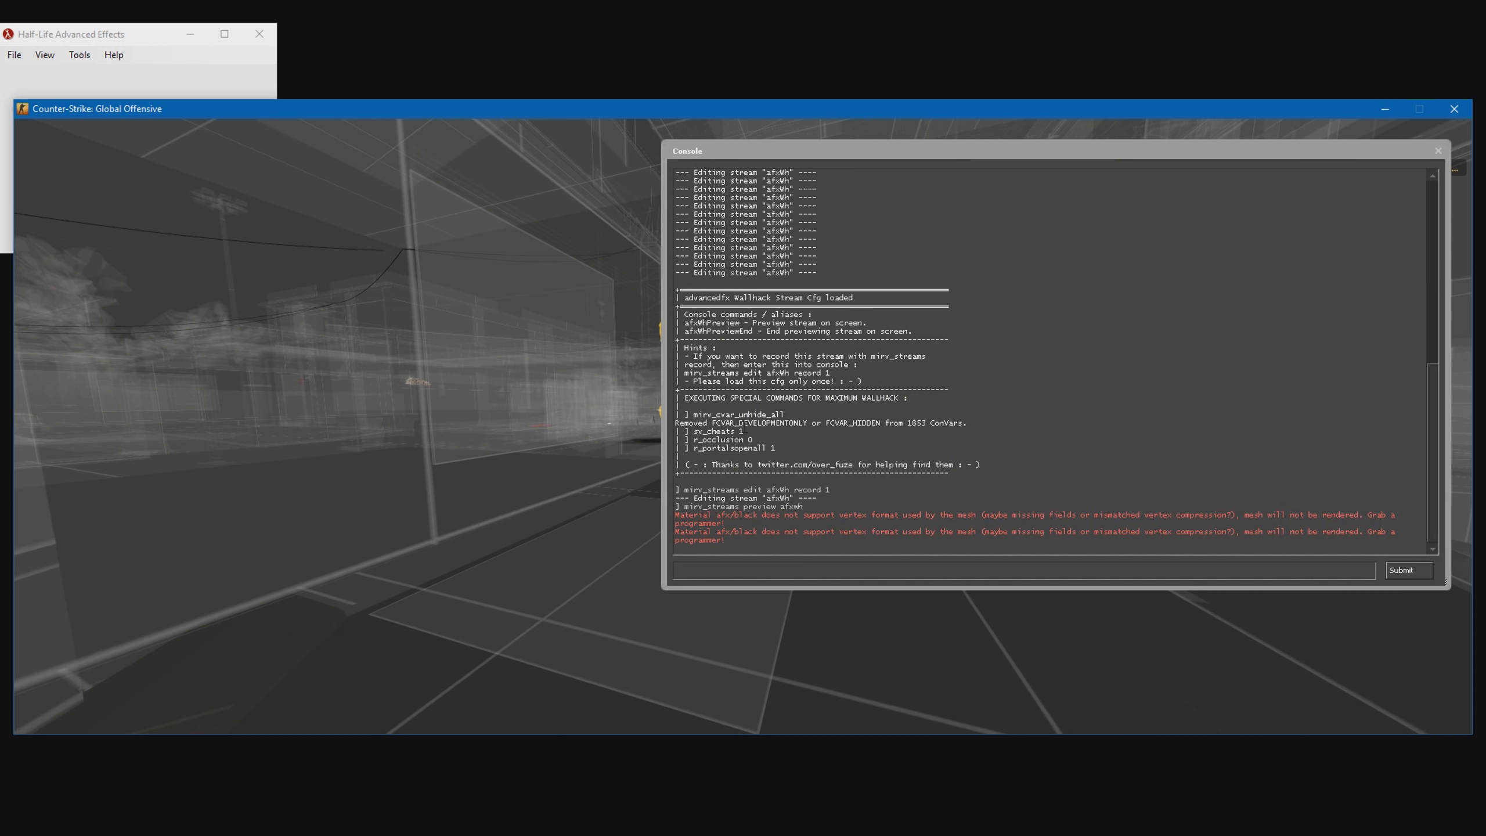
{"action": "key", "text": "Up"}
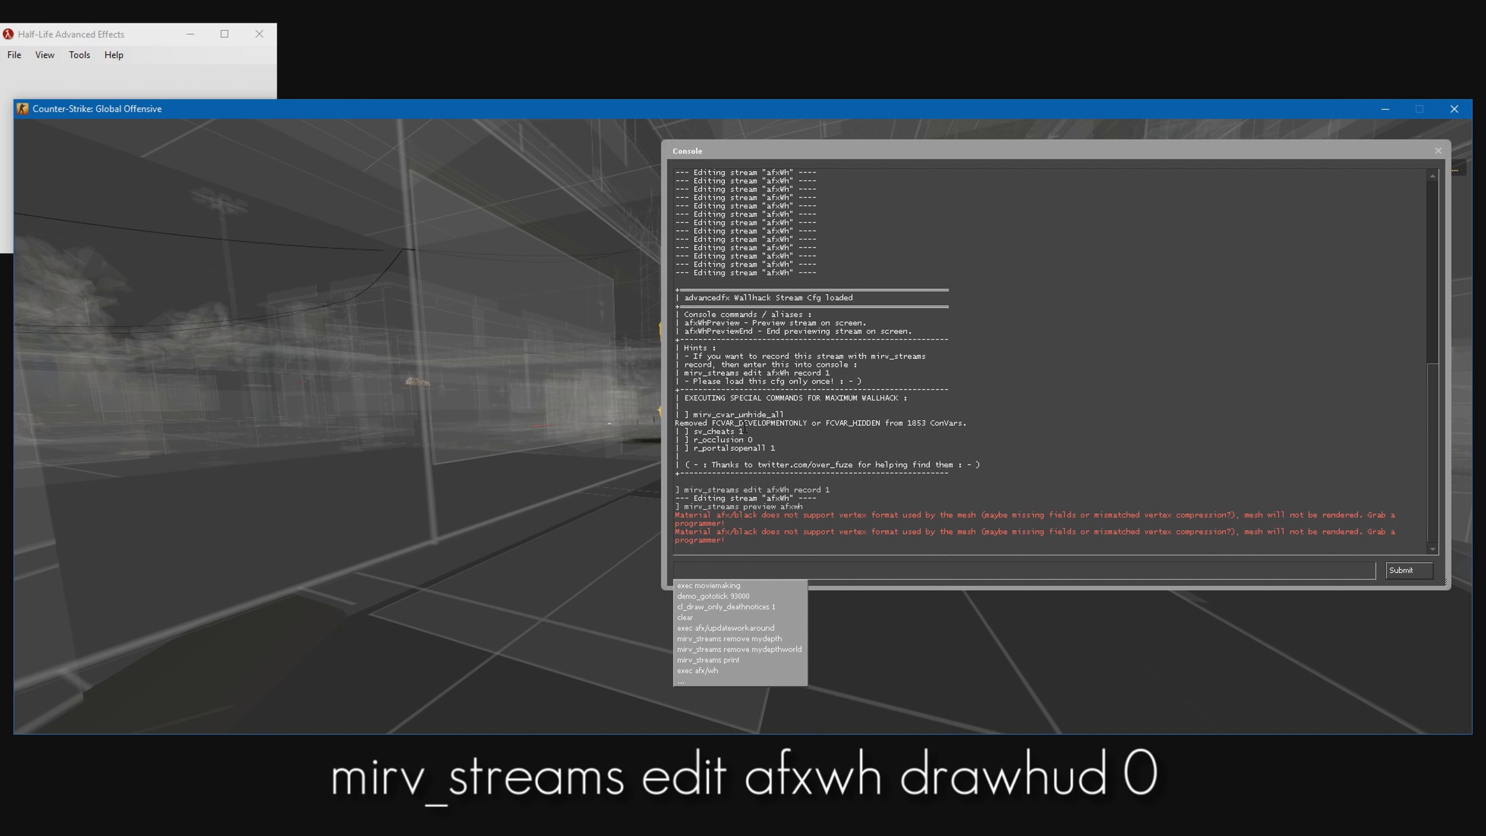
{"action": "type", "text": "mirv_st"}
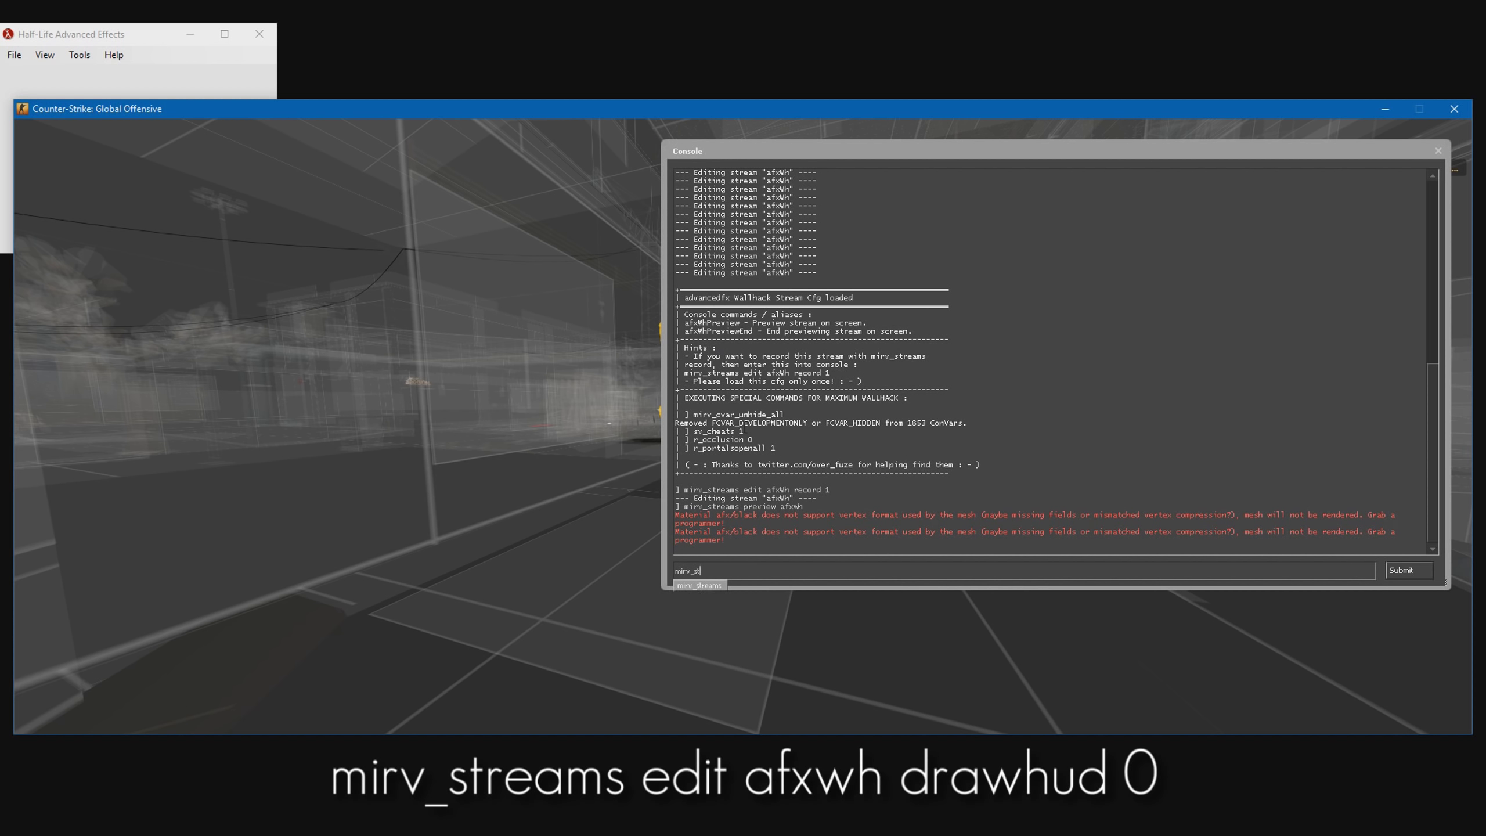
{"action": "type", "text": "reams edit afxwh drawhud 0"}
{"action": "key", "text": "Return"}
{"action": "key", "text": "grave"}
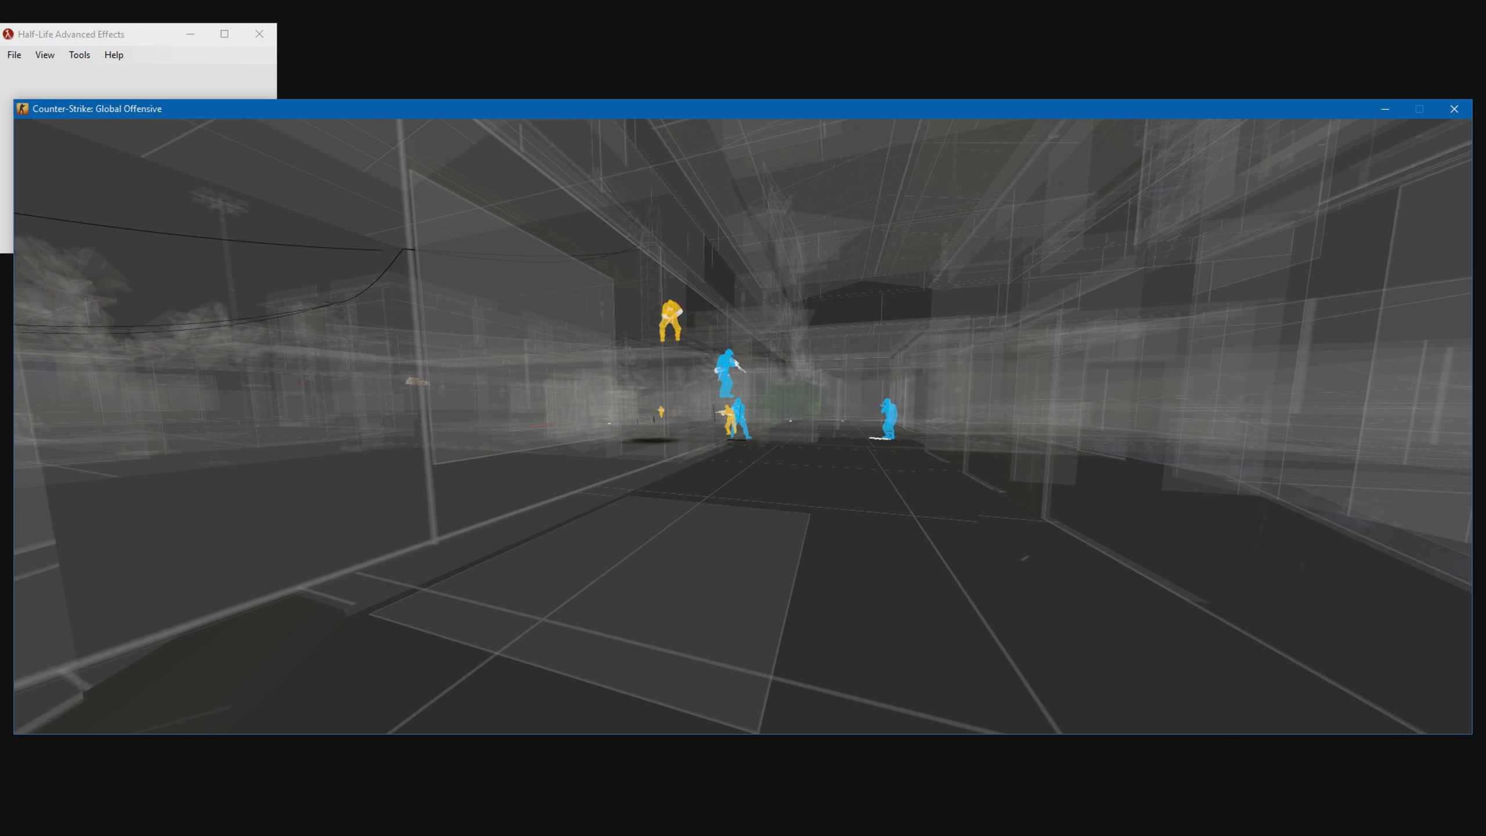
Step: End the stream preview with mirv_streams previewend to restore the textured view
{"action": "key", "text": "grave"}
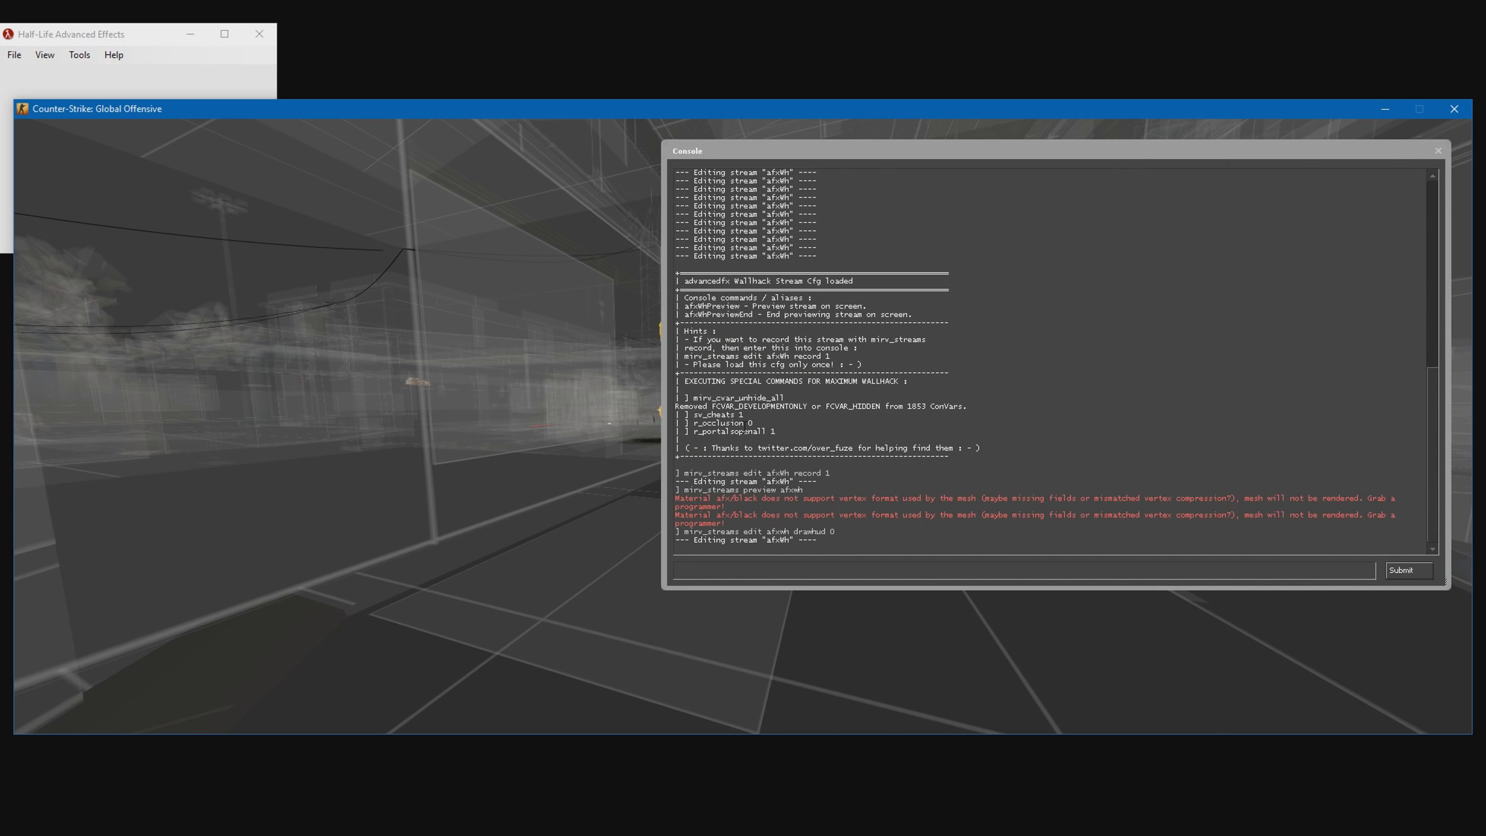
{"action": "key", "text": "Up"}
{"action": "key", "text": "BackSpace"}
{"action": "key", "text": "BackSpace"}
{"action": "key", "text": "BackSpace"}
{"action": "key", "text": "BackSpace"}
{"action": "key", "text": "BackSpace"}
{"action": "key", "text": "BackSpace"}
{"action": "key", "text": "BackSpace"}
{"action": "key", "text": "BackSpace"}
{"action": "key", "text": "BackSpace"}
{"action": "key", "text": "BackSpace"}
{"action": "key", "text": "BackSpace"}
{"action": "key", "text": "BackSpace"}
{"action": "key", "text": "BackSpace"}
{"action": "key", "text": "BackSpace"}
{"action": "key", "text": "BackSpace"}
{"action": "key", "text": "BackSpace"}
{"action": "key", "text": "BackSpace"}
{"action": "key", "text": "BackSpace"}
{"action": "key", "text": "BackSpace"}
{"action": "key", "text": "BackSpace"}
{"action": "type", "text": "_streams previewend"}
{"action": "key", "text": "Return"}
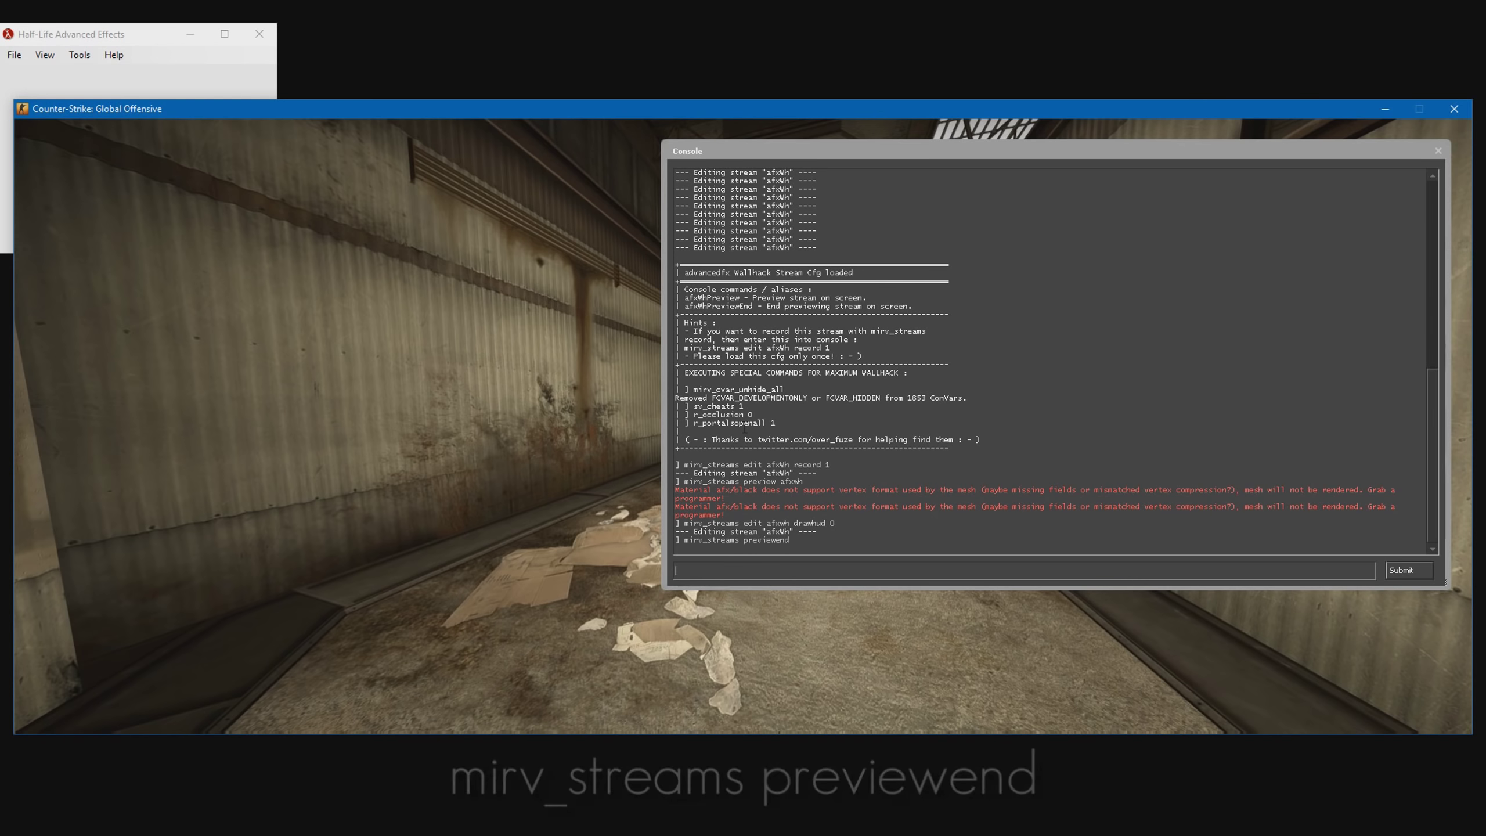
{"action": "key", "text": "grave"}
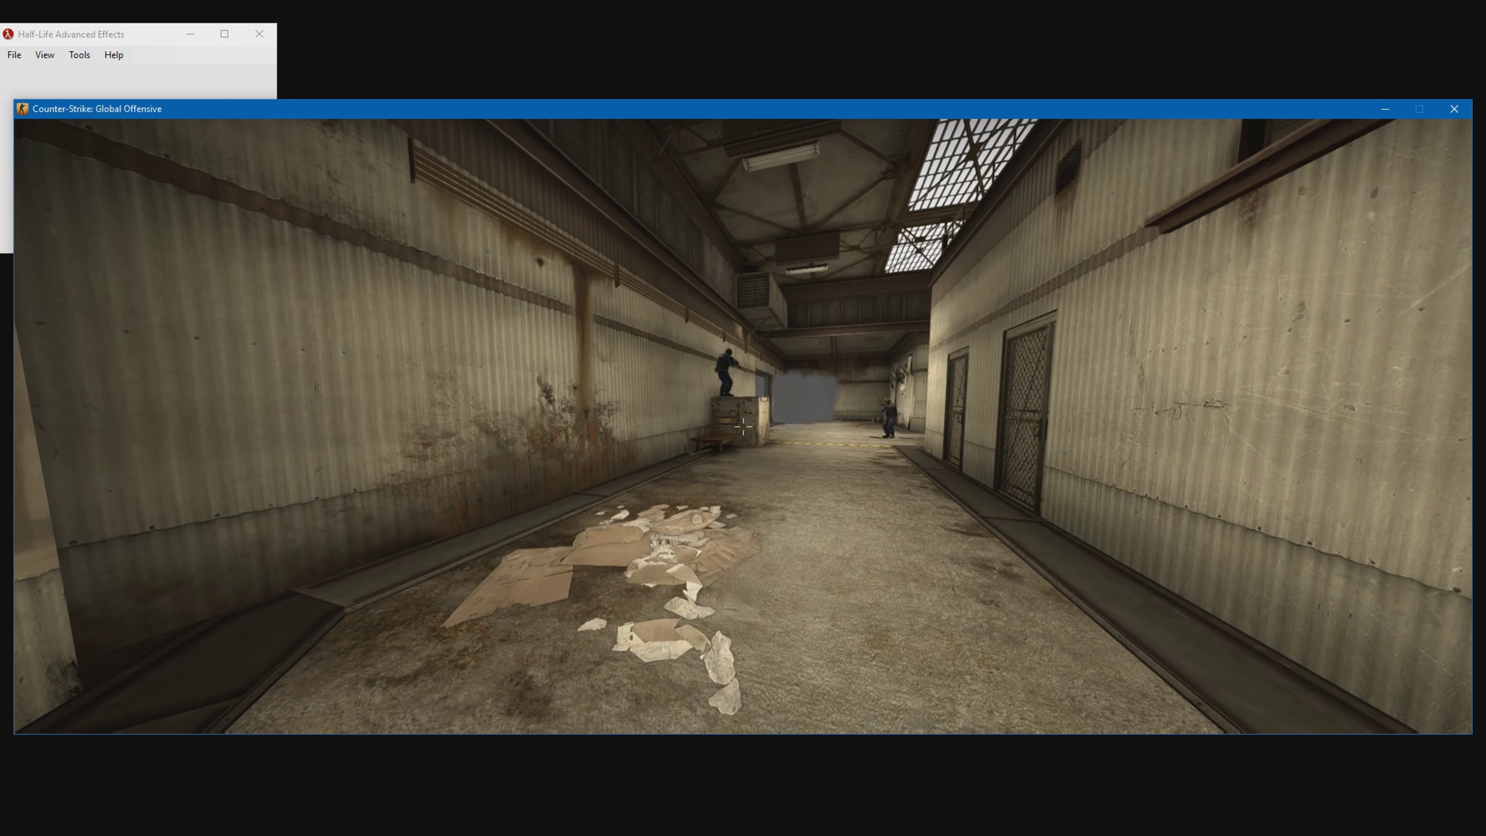
{"action": "key", "text": "grave"}
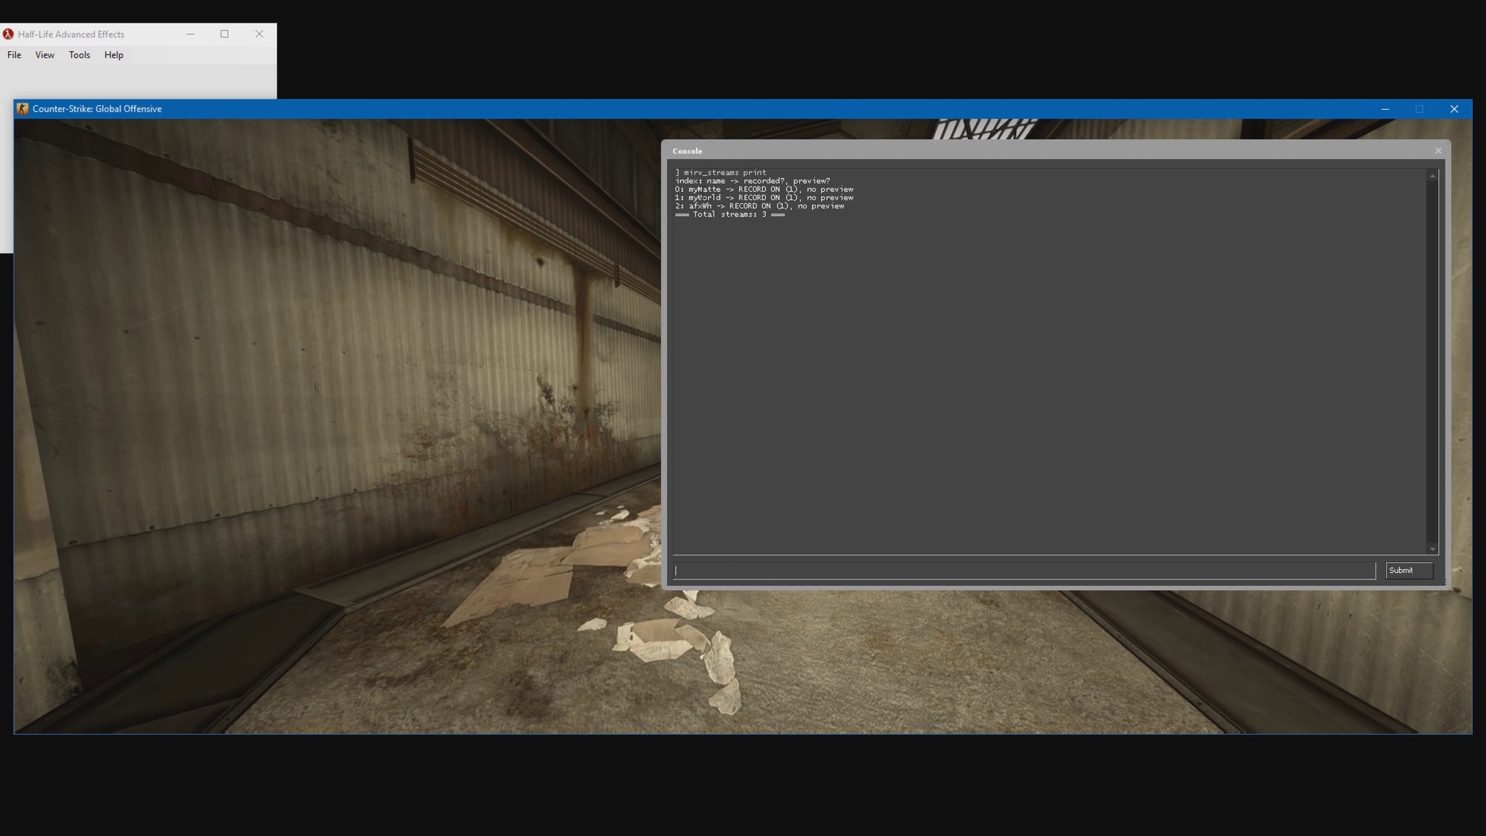
Step: Set host_timescale 0 and host_framerate 300 in the console
{"action": "left_click_drag", "start_coordinate": [689, 206], "coordinate": [810, 214]}
{"action": "left_click", "coordinate": [857, 258]}
{"action": "type", "text": "host"}
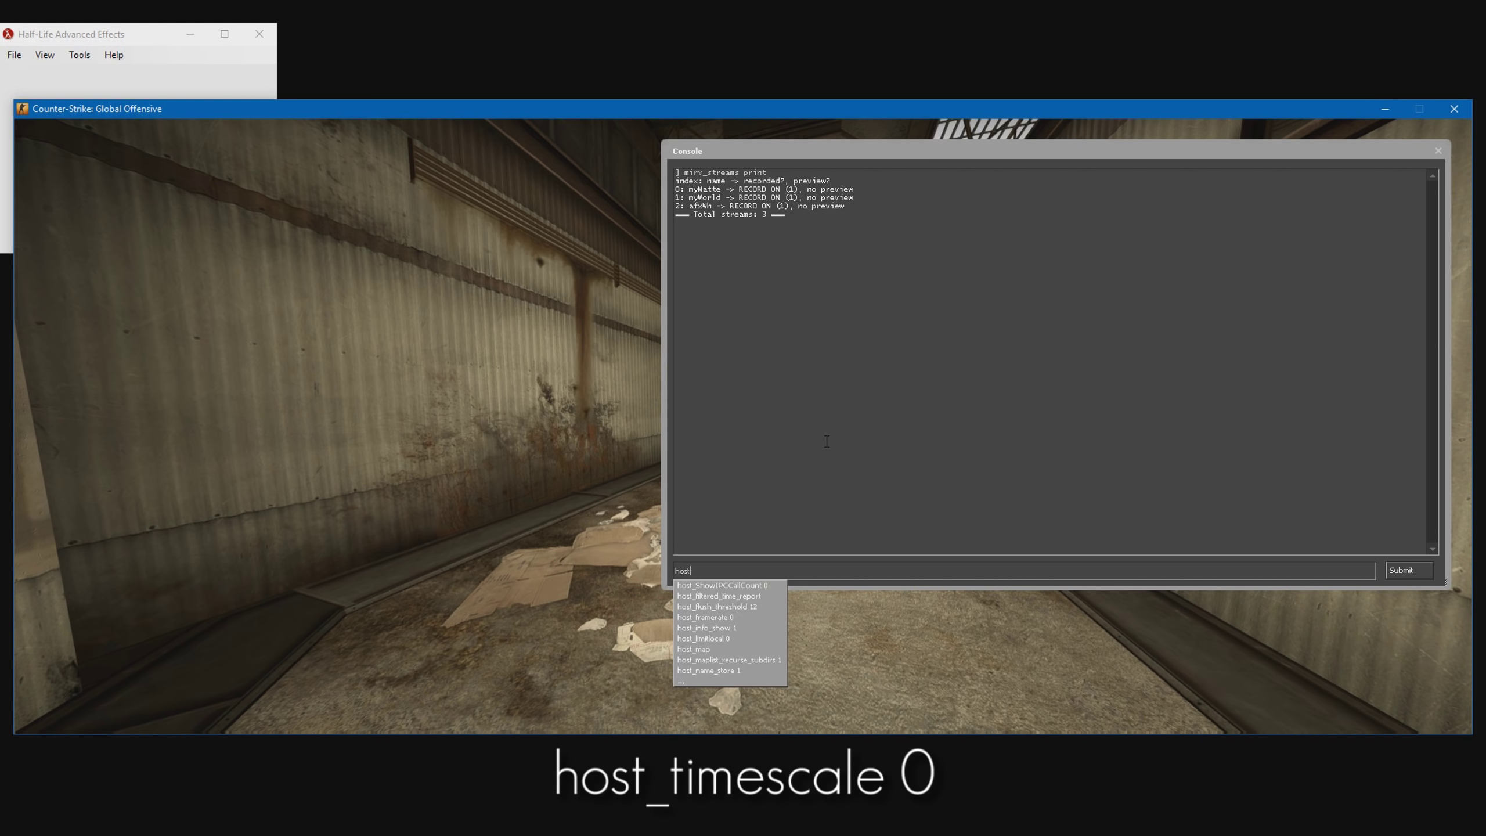
{"action": "type", "text": "_timescale 0"}
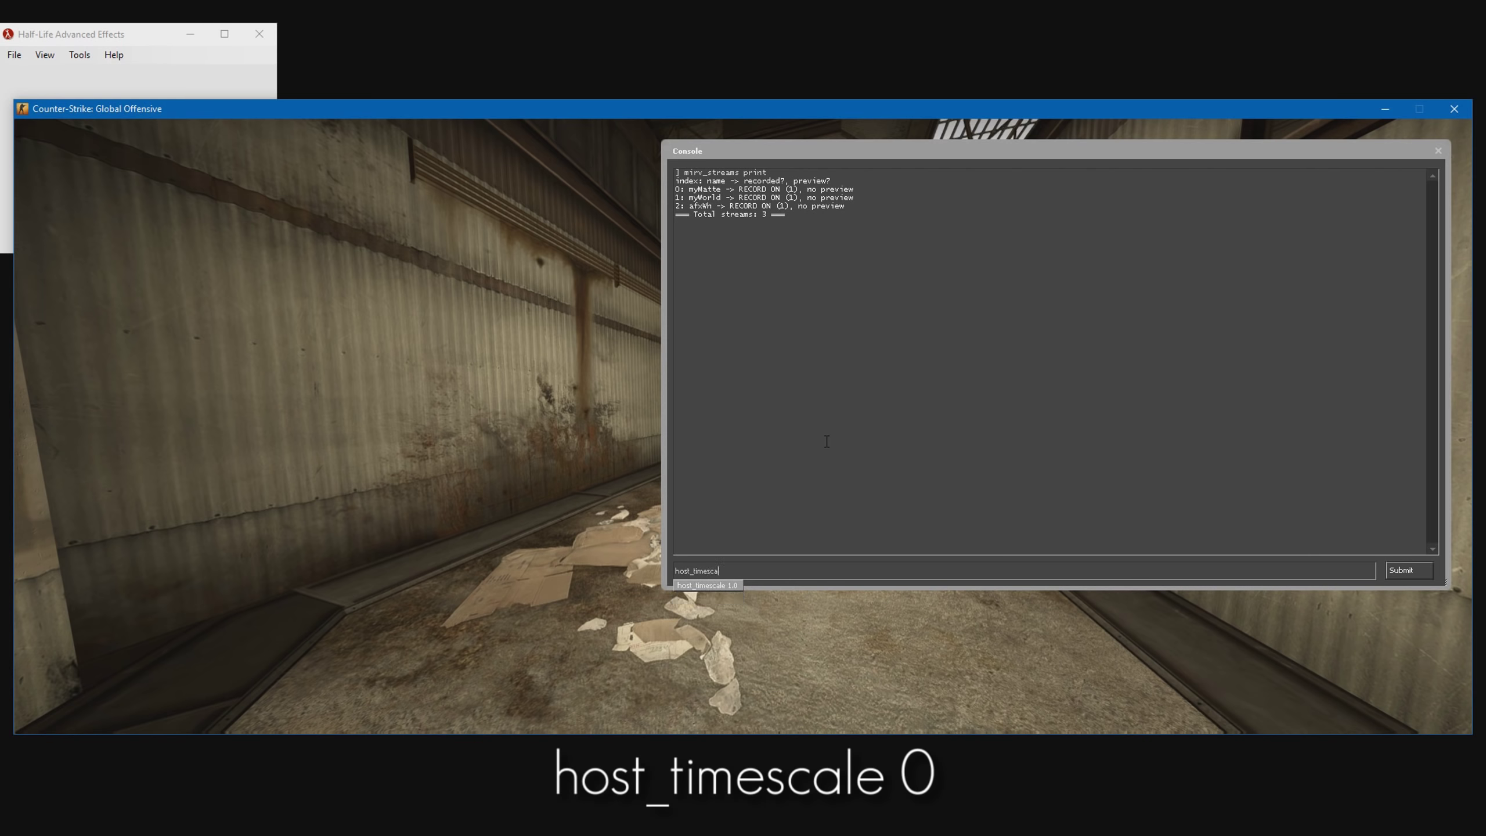
{"action": "key", "text": "Return"}
{"action": "type", "text": "ho"}
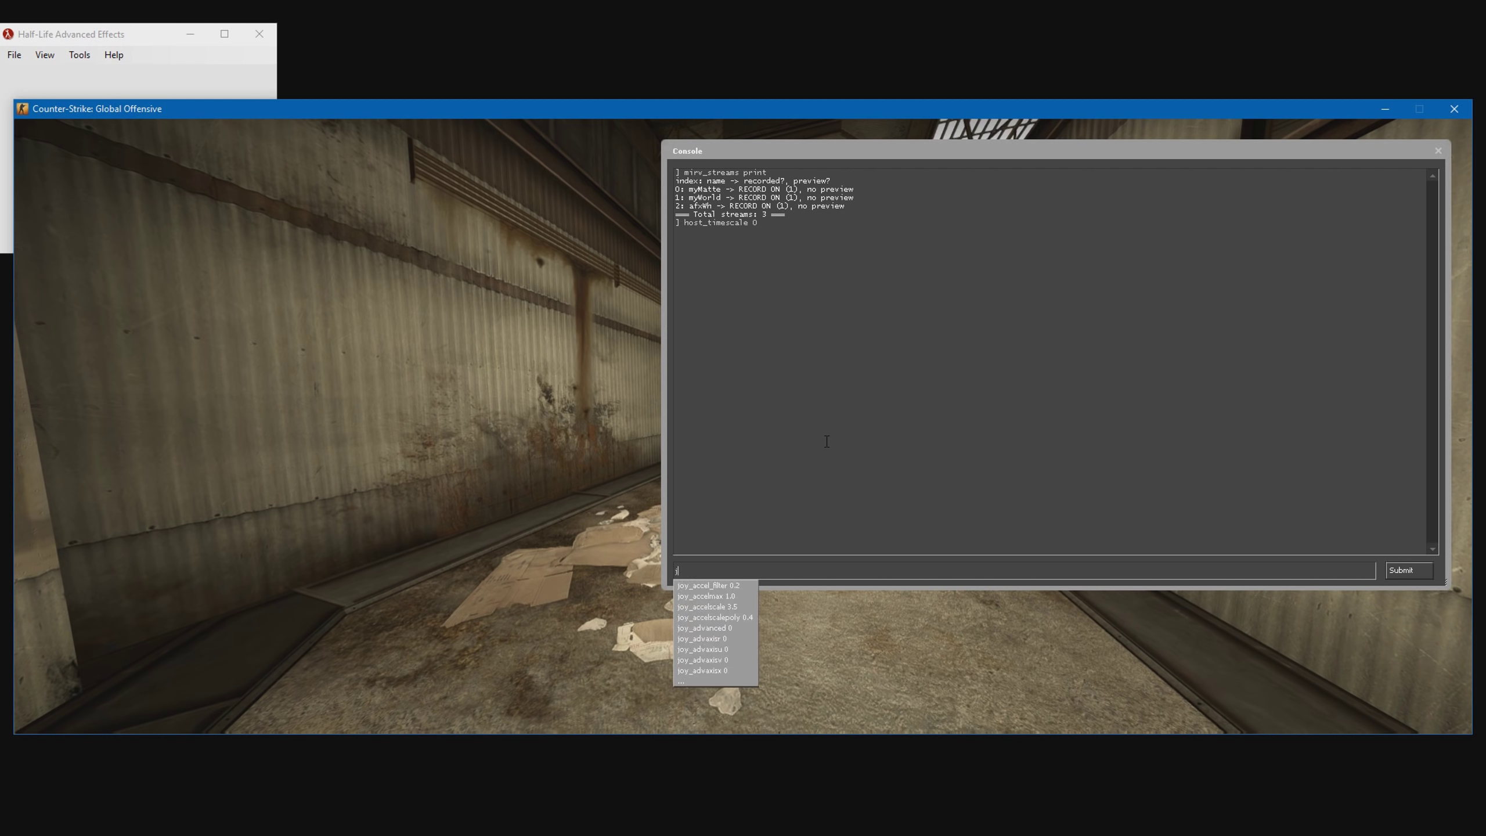
{"action": "type", "text": "st"}
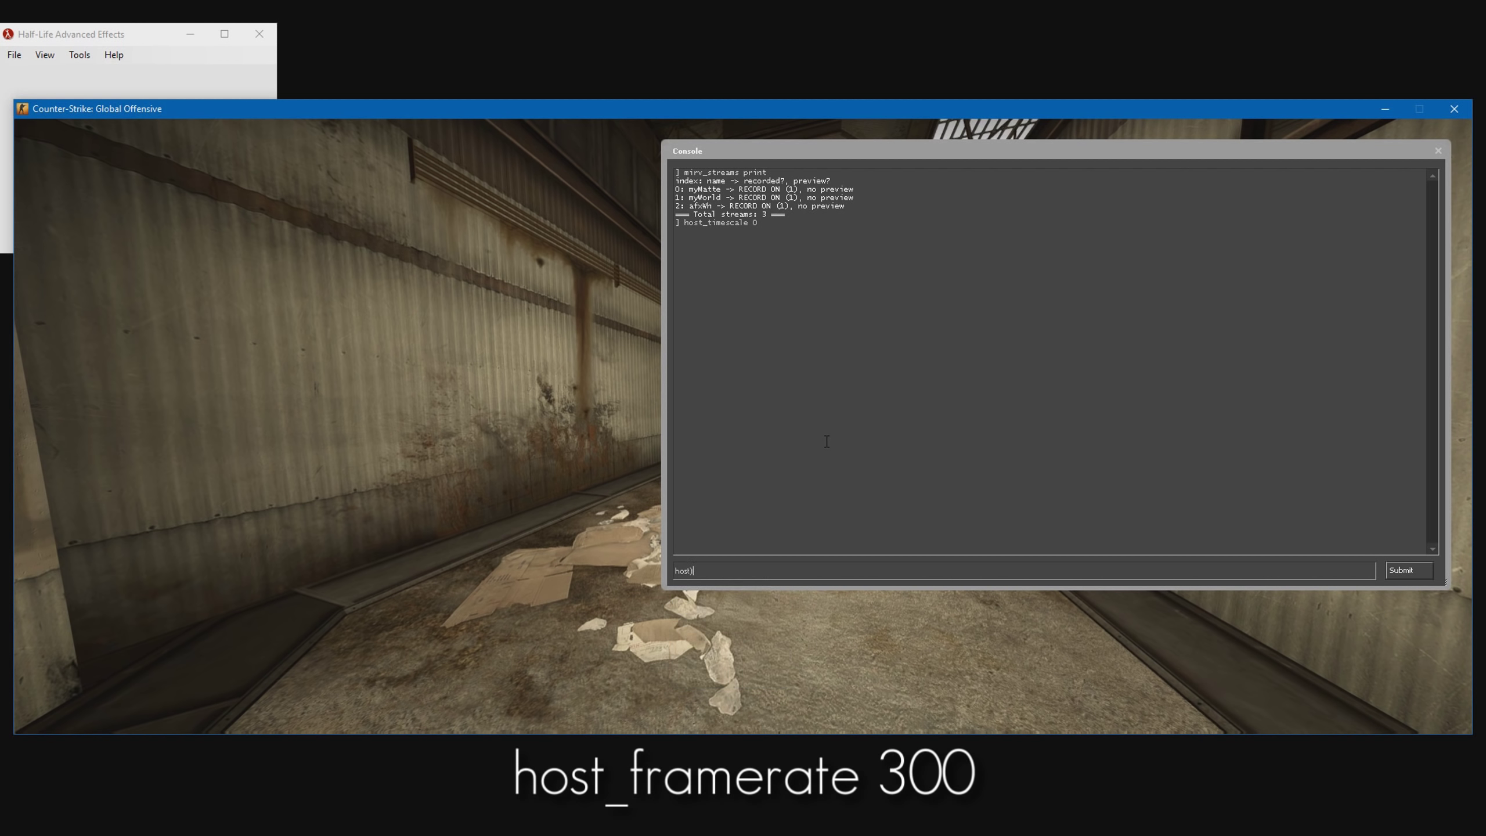
{"action": "type", "text": "_framerate 300"}
{"action": "key", "text": "Return"}
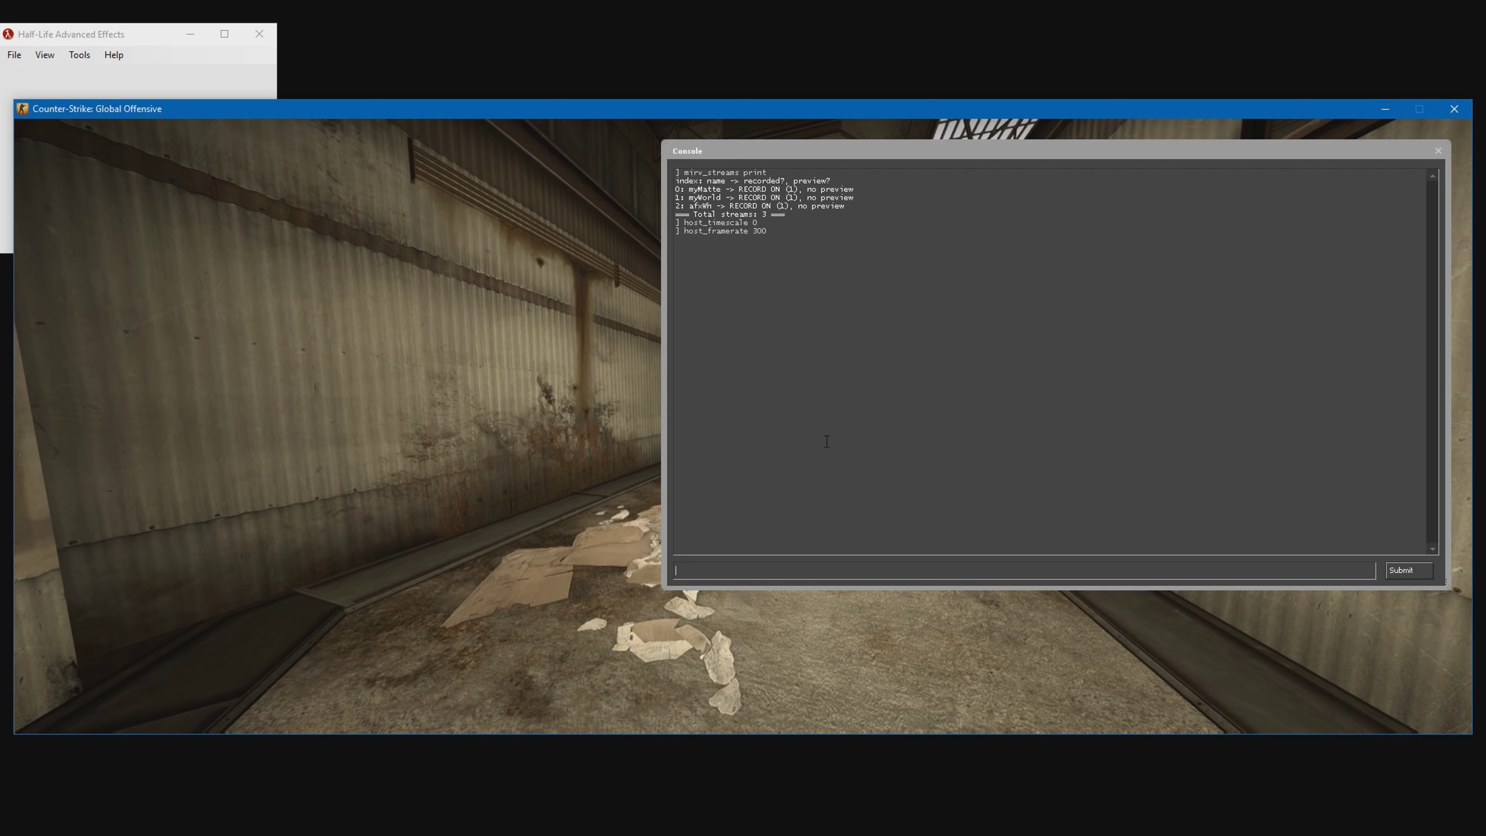
Step: Set mirv_snd_timescale 1 and bring up the mirv_streams record name command
{"action": "type", "text": "mirv_"}
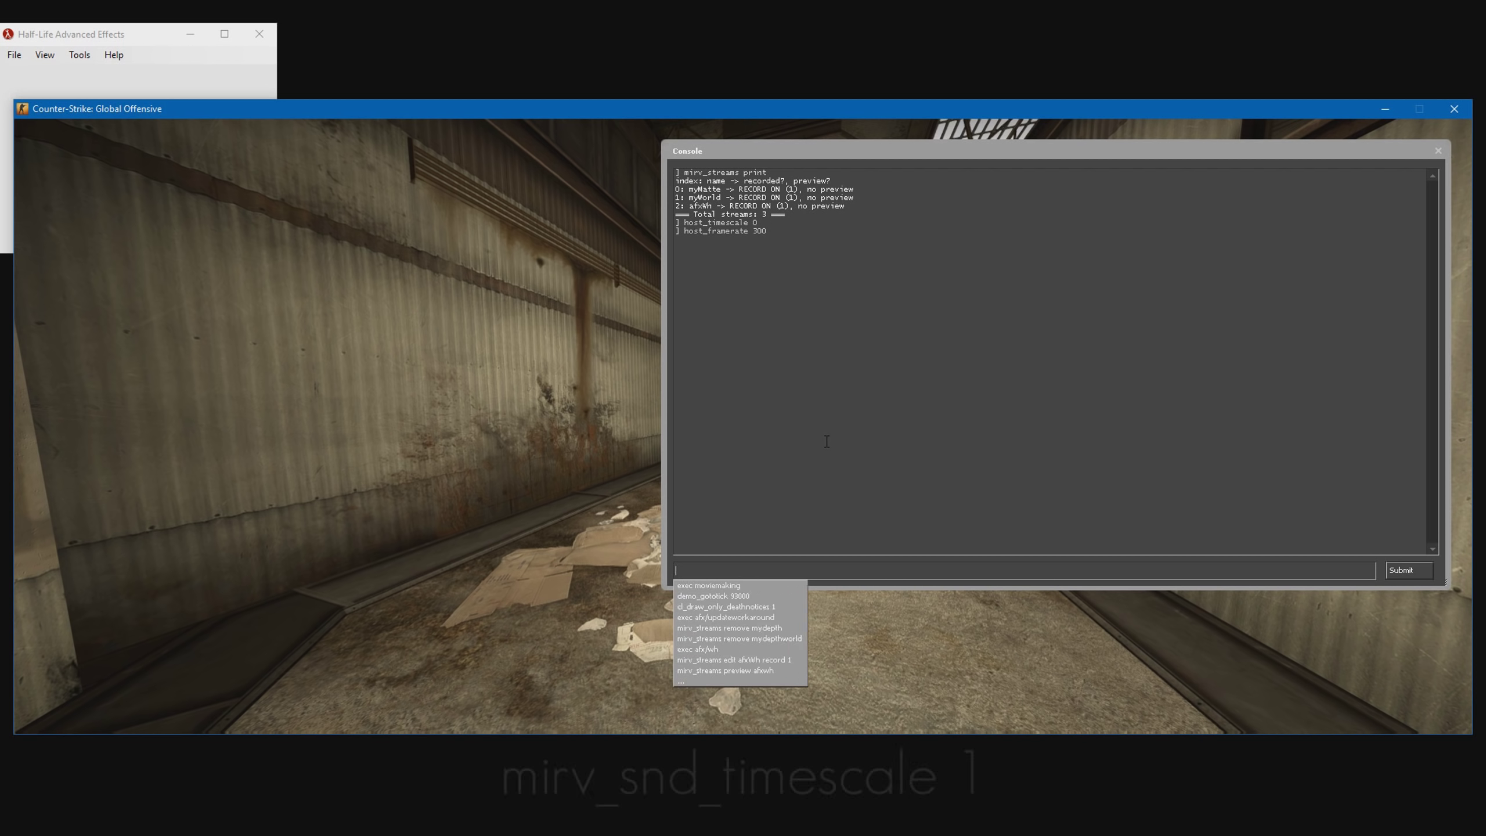
{"action": "type", "text": "sn"}
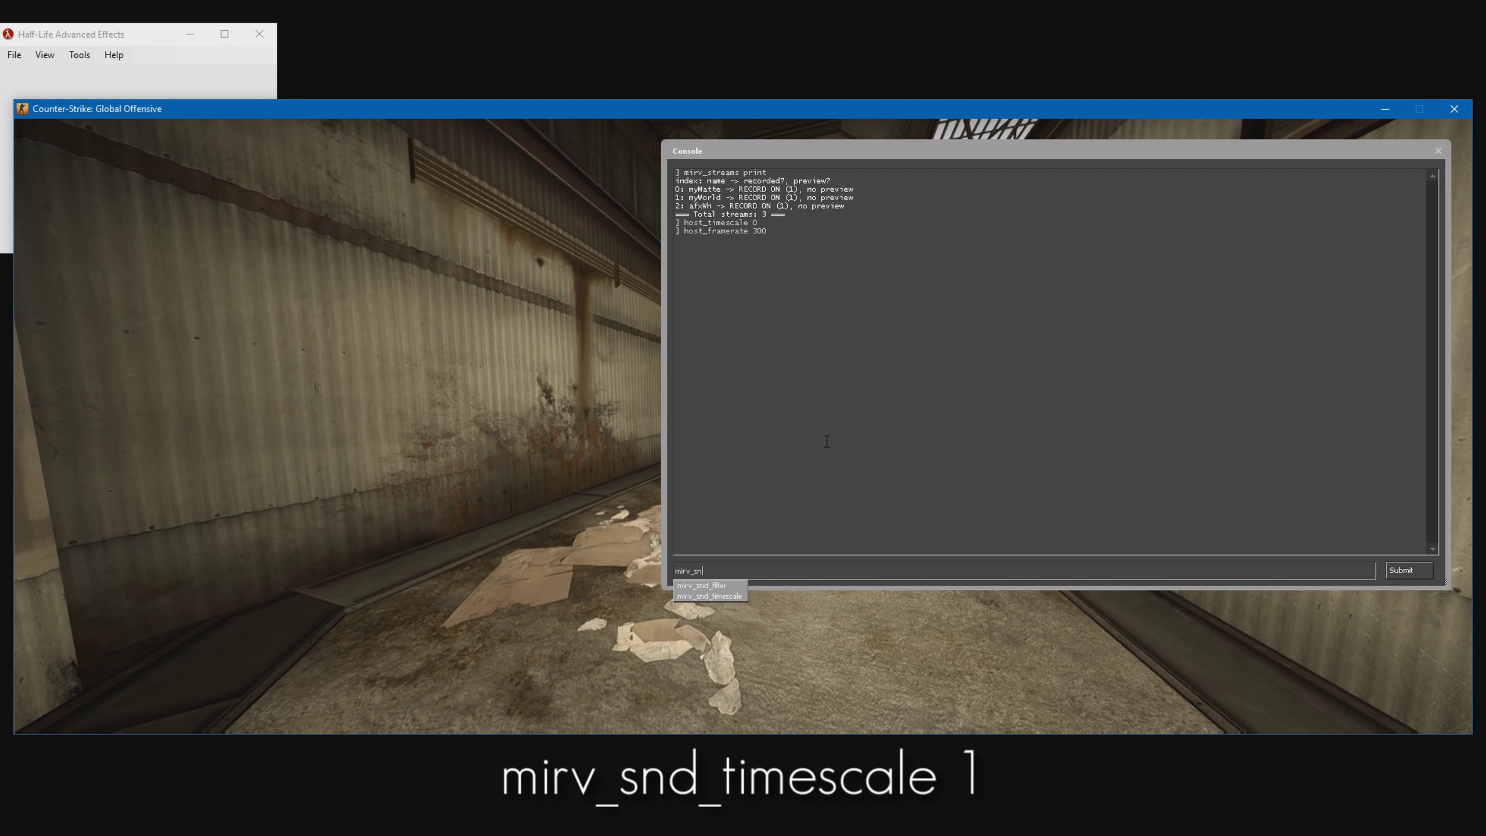
{"action": "type", "text": "d"}
{"action": "key", "text": "Tab"}
{"action": "key", "text": "Tab"}
{"action": "type", "text": "1"}
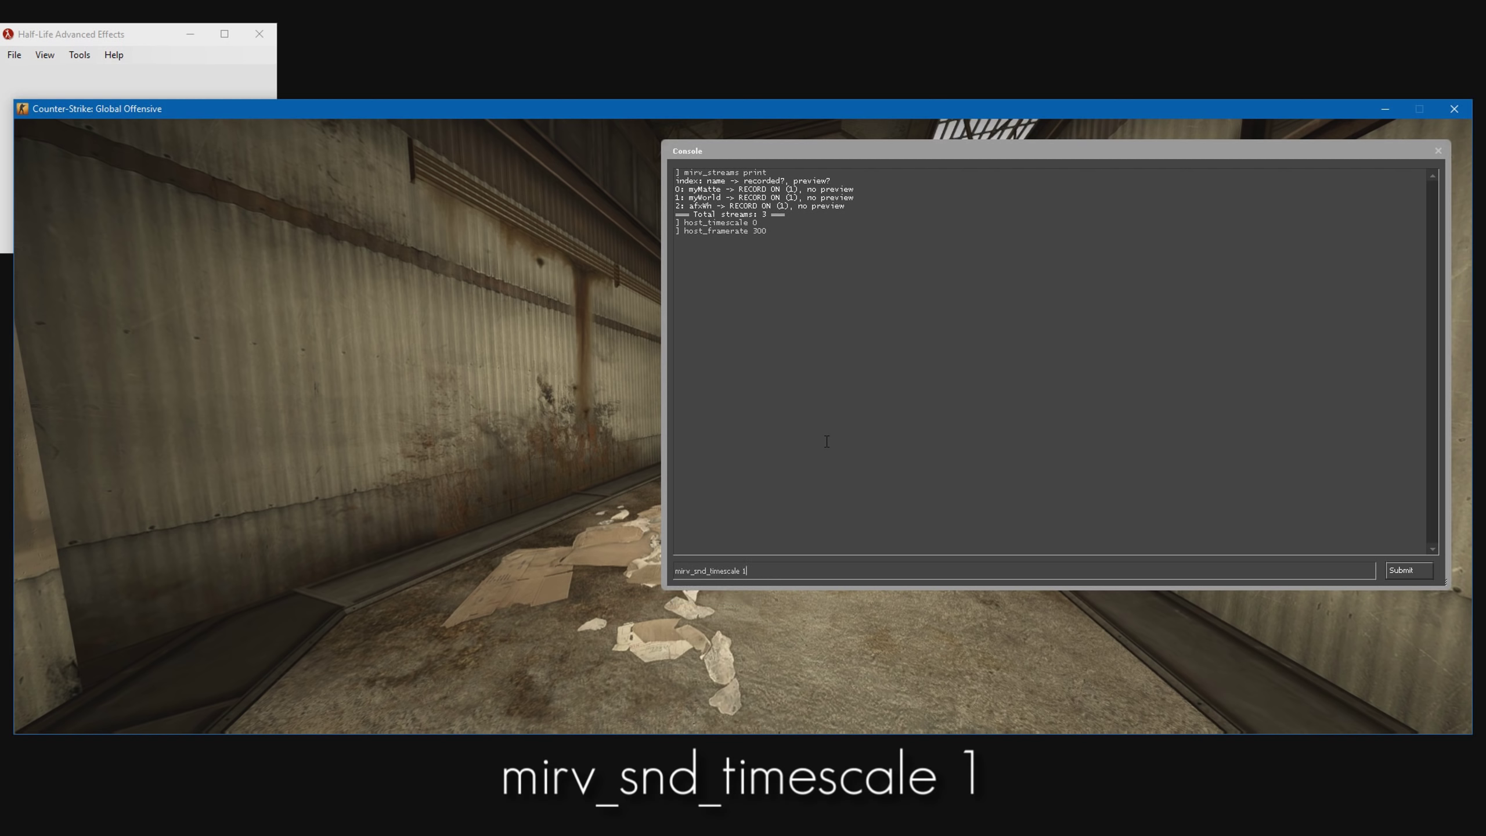
{"action": "key", "text": "Return"}
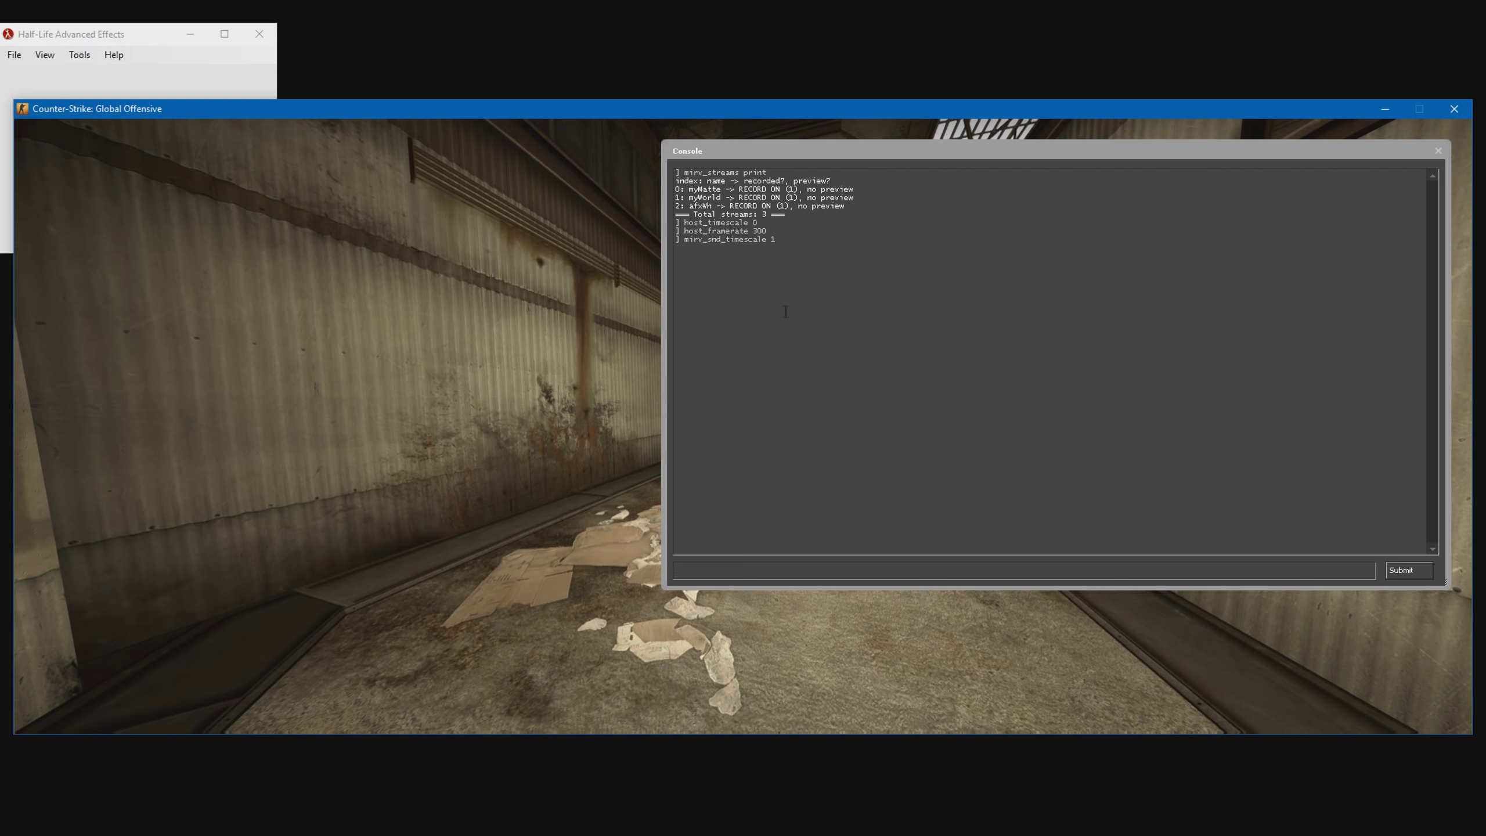
{"action": "type", "text": "mirv_streams record name \"Directory\""}
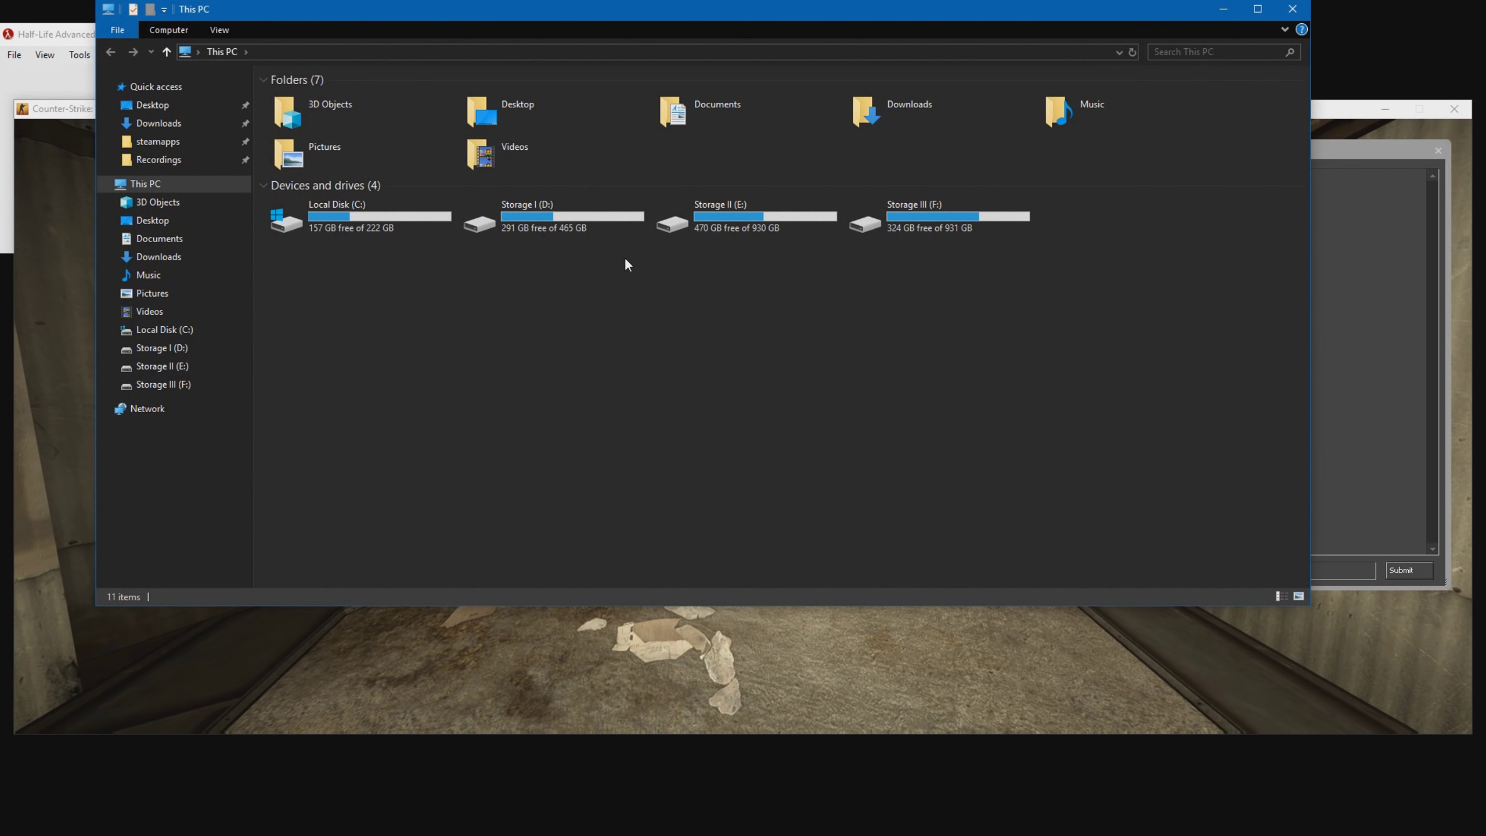
Step: Copy the D:\Recording path and set it as the mirv_streams record name
{"action": "double_click", "coordinate": [579, 228]}
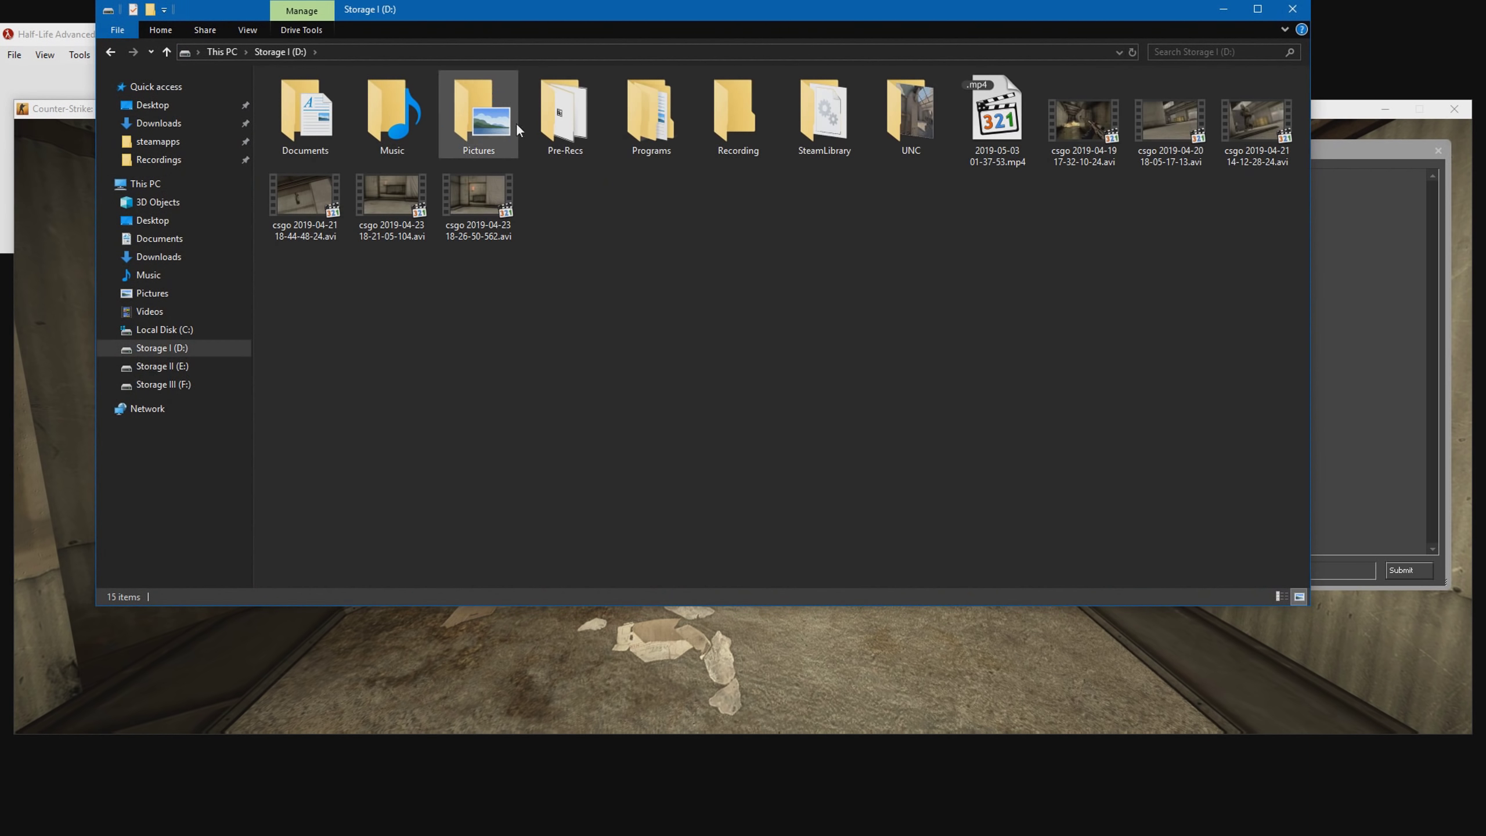
{"action": "double_click", "coordinate": [708, 140]}
{"action": "left_click", "coordinate": [235, 52]}
{"action": "right_click", "coordinate": [234, 51]}
{"action": "left_click", "coordinate": [265, 99]}
{"action": "left_click", "coordinate": [1291, 9]}
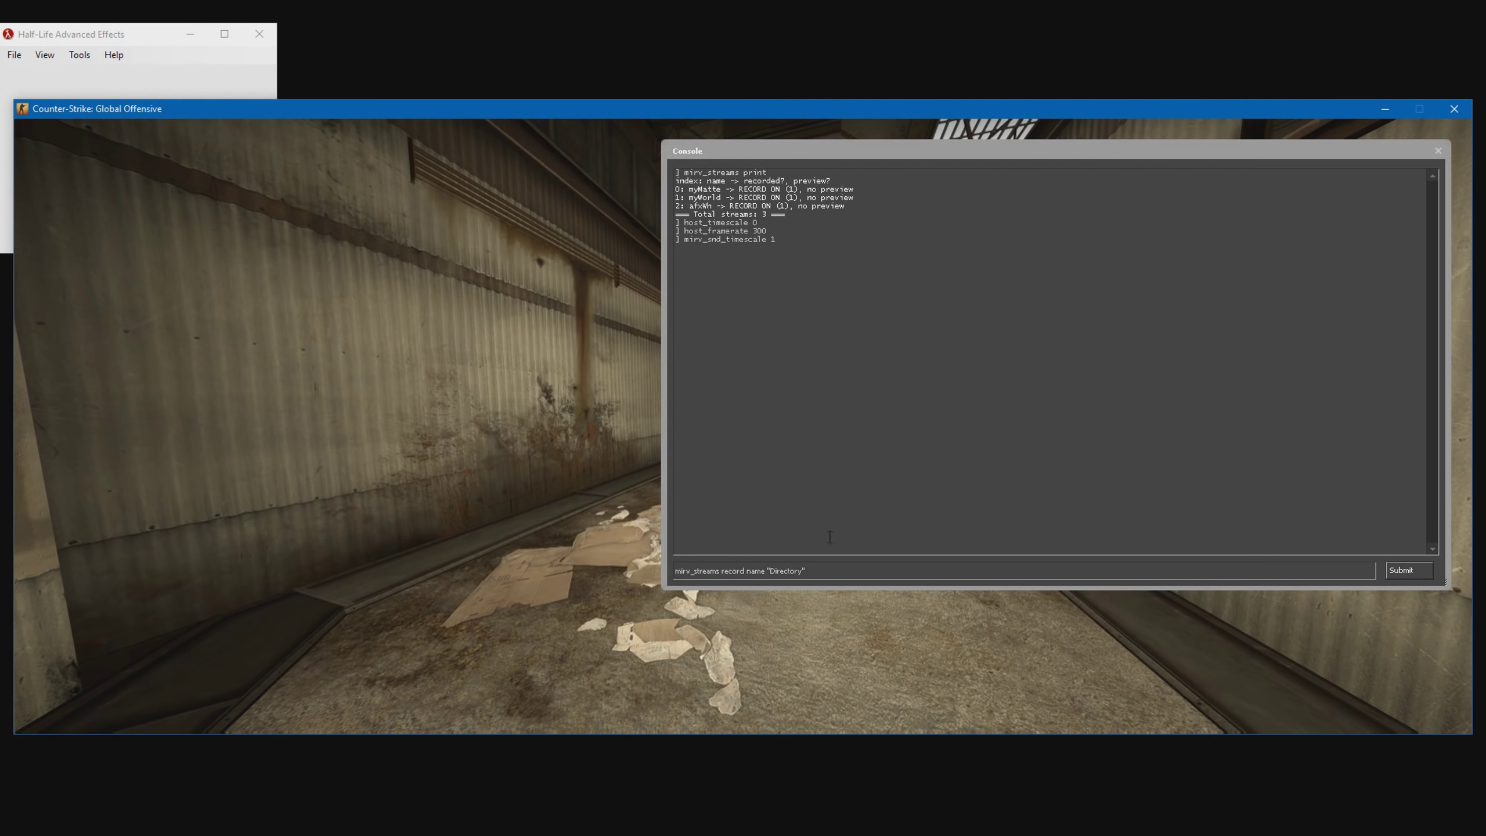
{"action": "left_click_drag", "start_coordinate": [804, 571], "coordinate": [770, 571]}
{"action": "key", "text": "ctrl+v"}
{"action": "key", "text": "Return"}
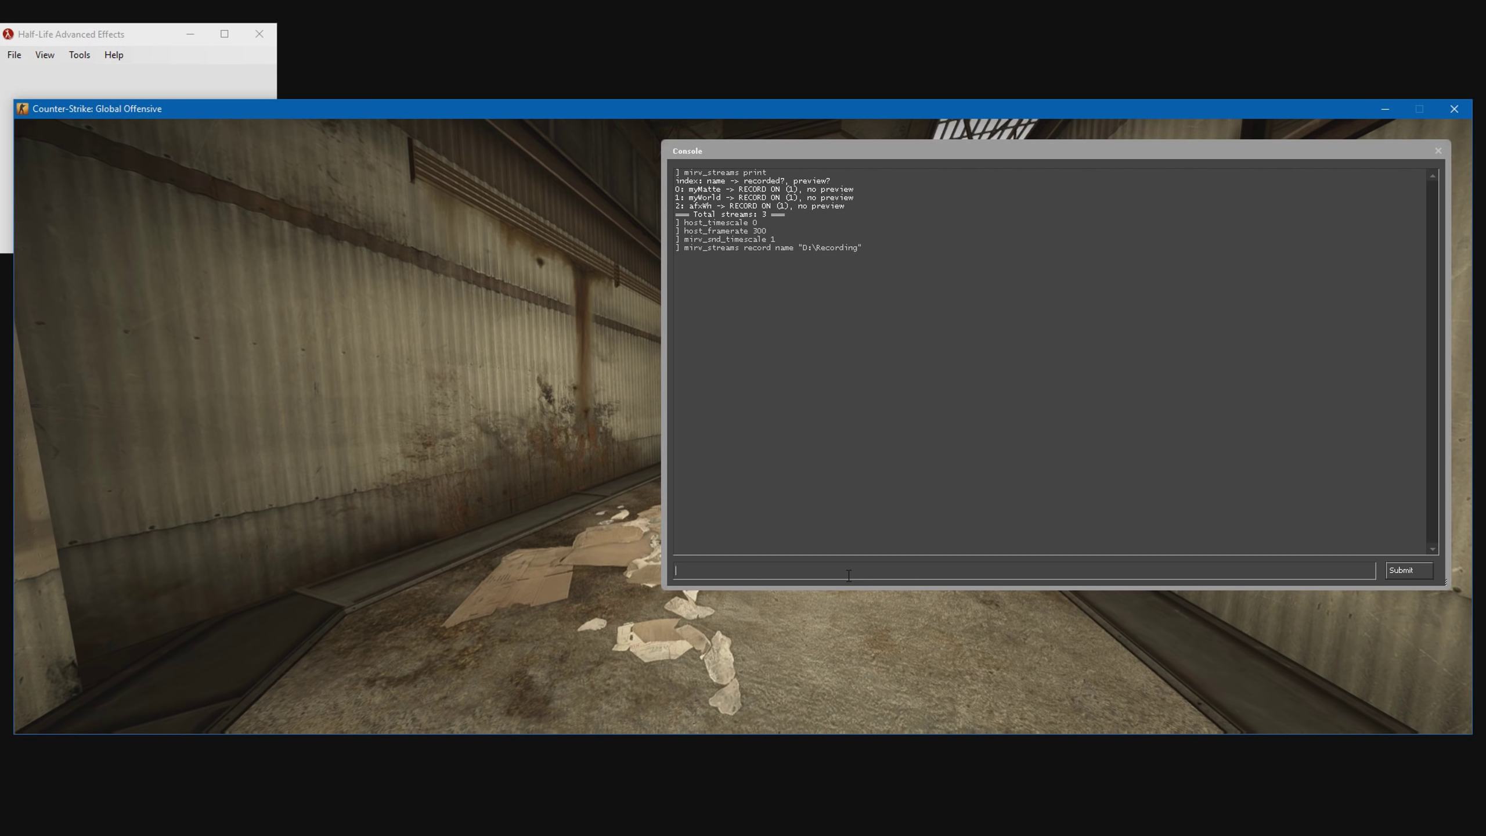
Step: Run mirv_streams record start and let the demo play with the console hidden
{"action": "type", "text": "mir"}
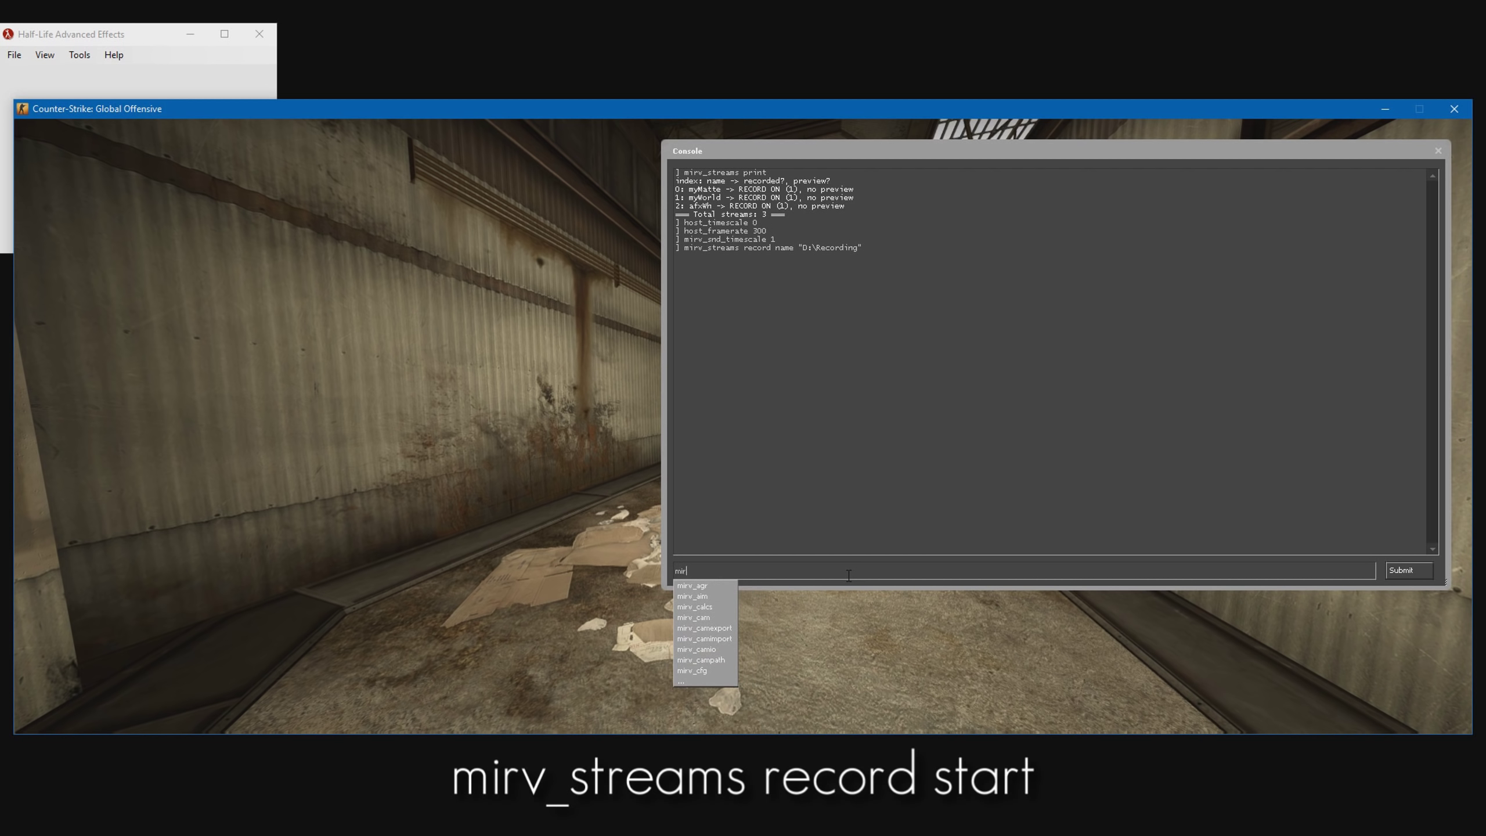
{"action": "type", "text": "v_streams record str"}
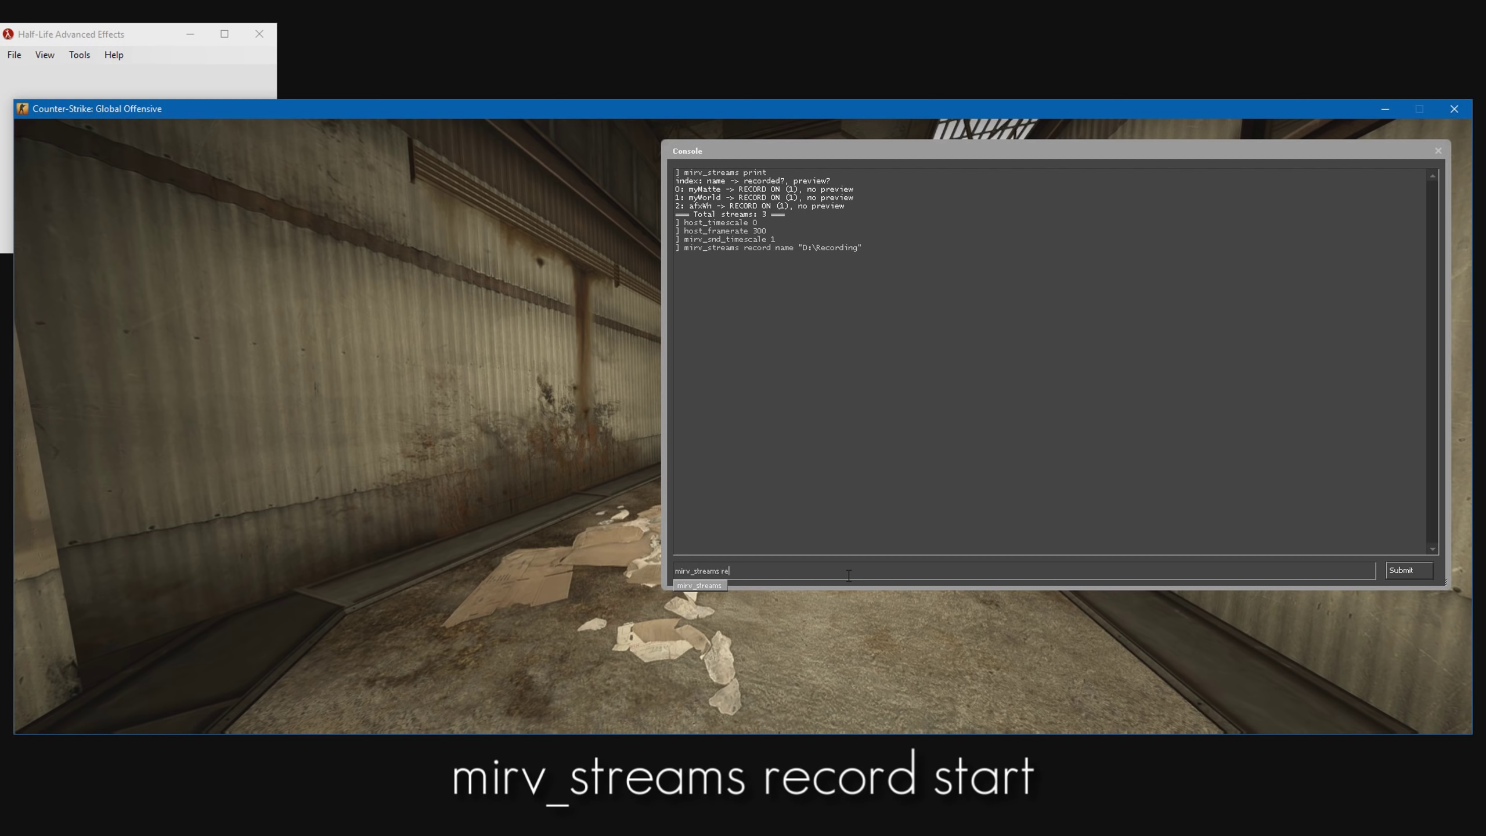
{"action": "key", "text": "BackSpace"}
{"action": "type", "text": "art"}
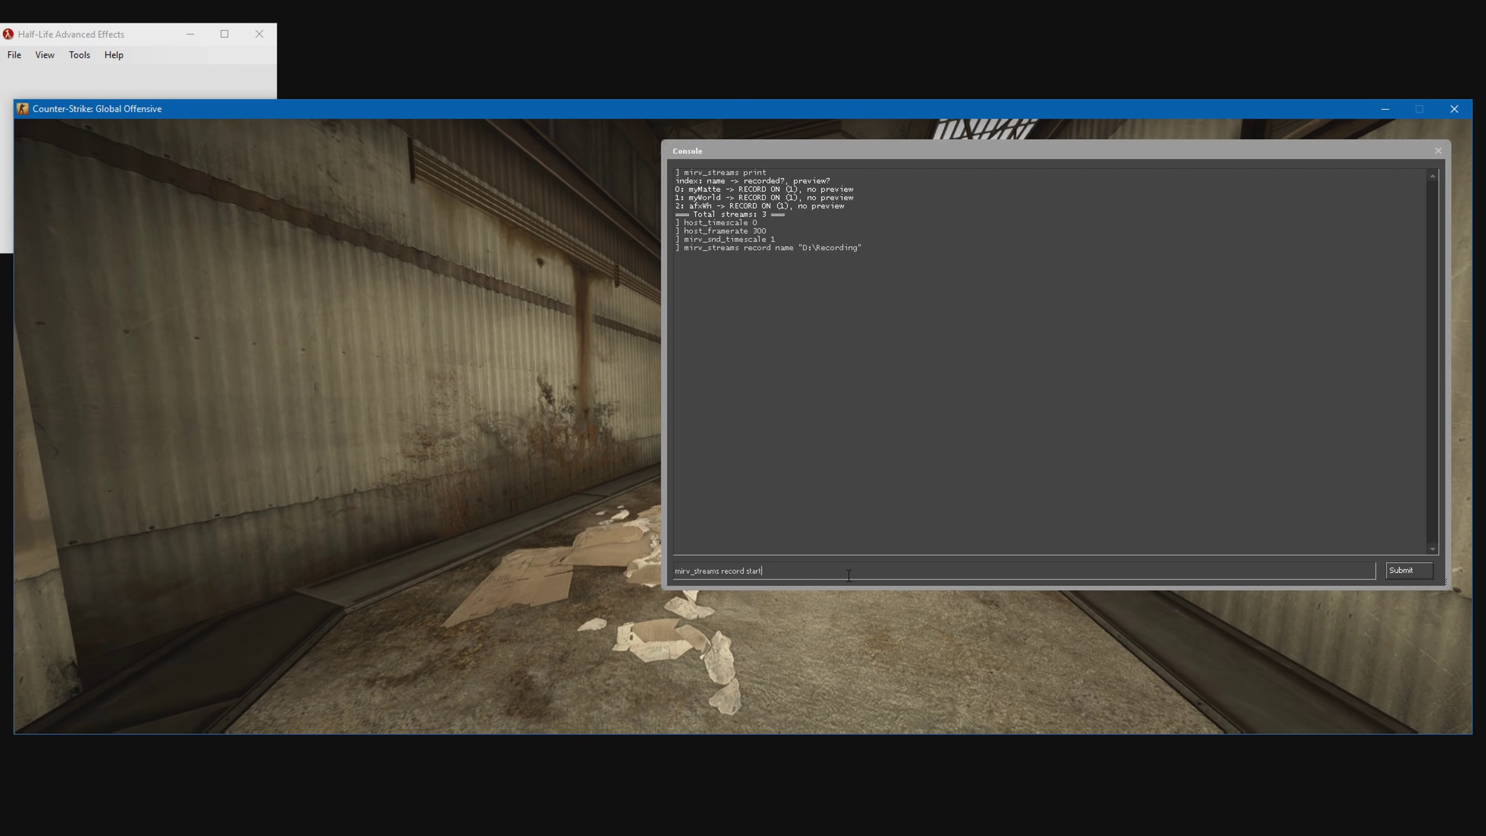
{"action": "key", "text": "Return"}
{"action": "key", "text": "Escape"}
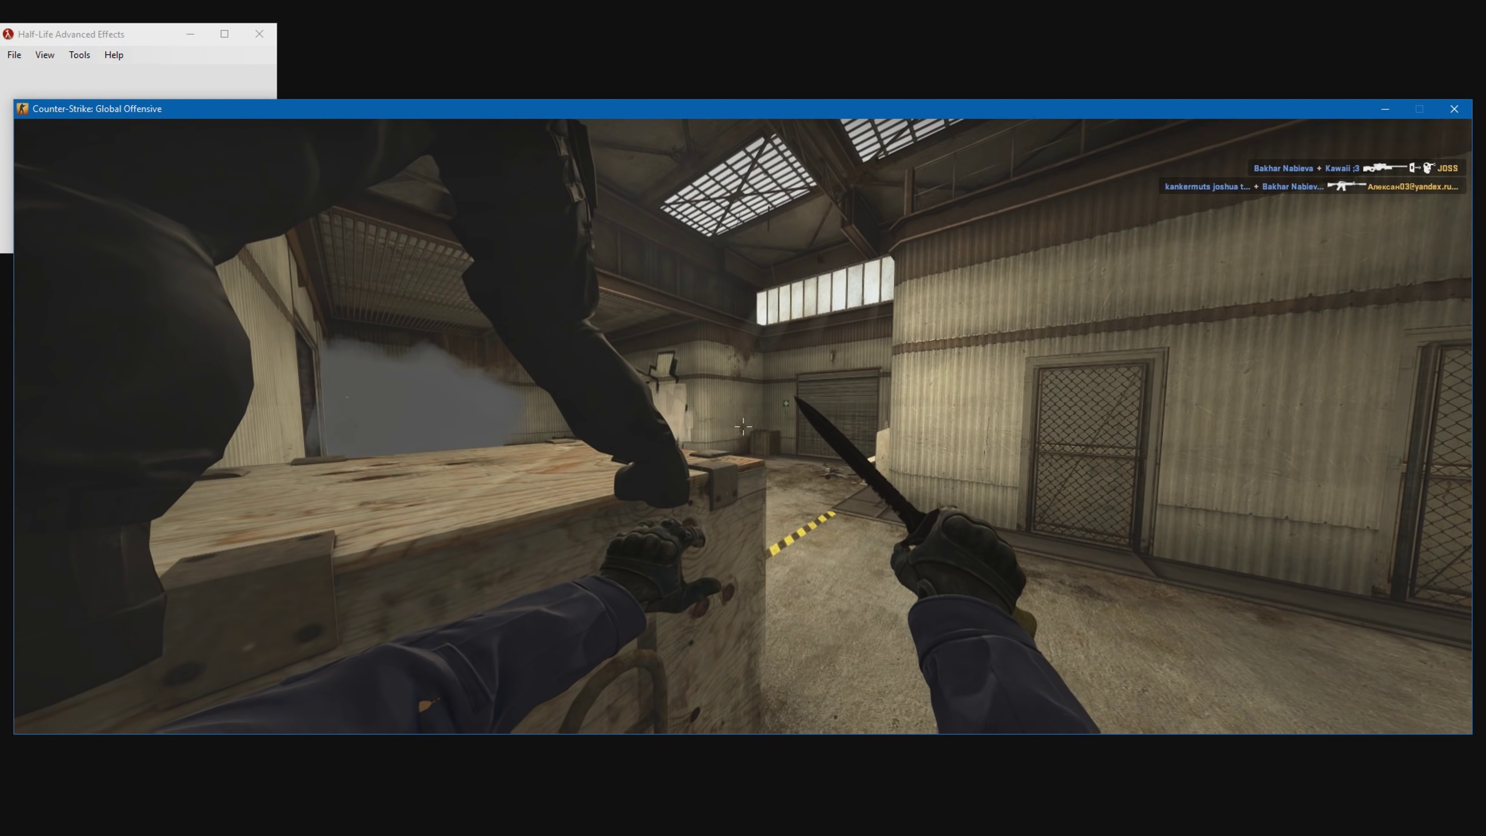
Step: End the recording with mirv_streams record end in the console, then quit CS:GO
{"action": "key", "text": "grave"}
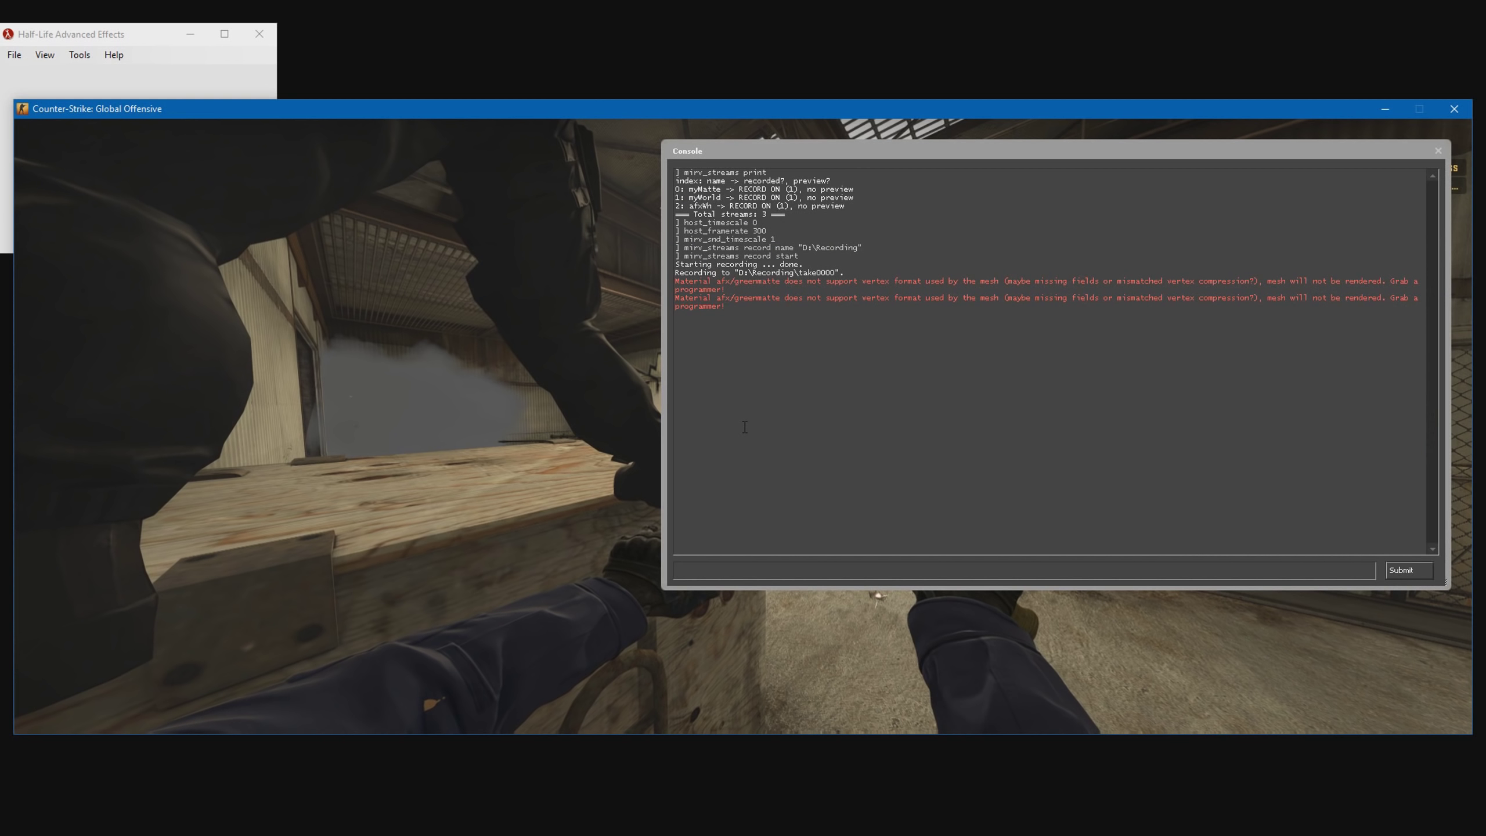
{"action": "key", "text": "Up"}
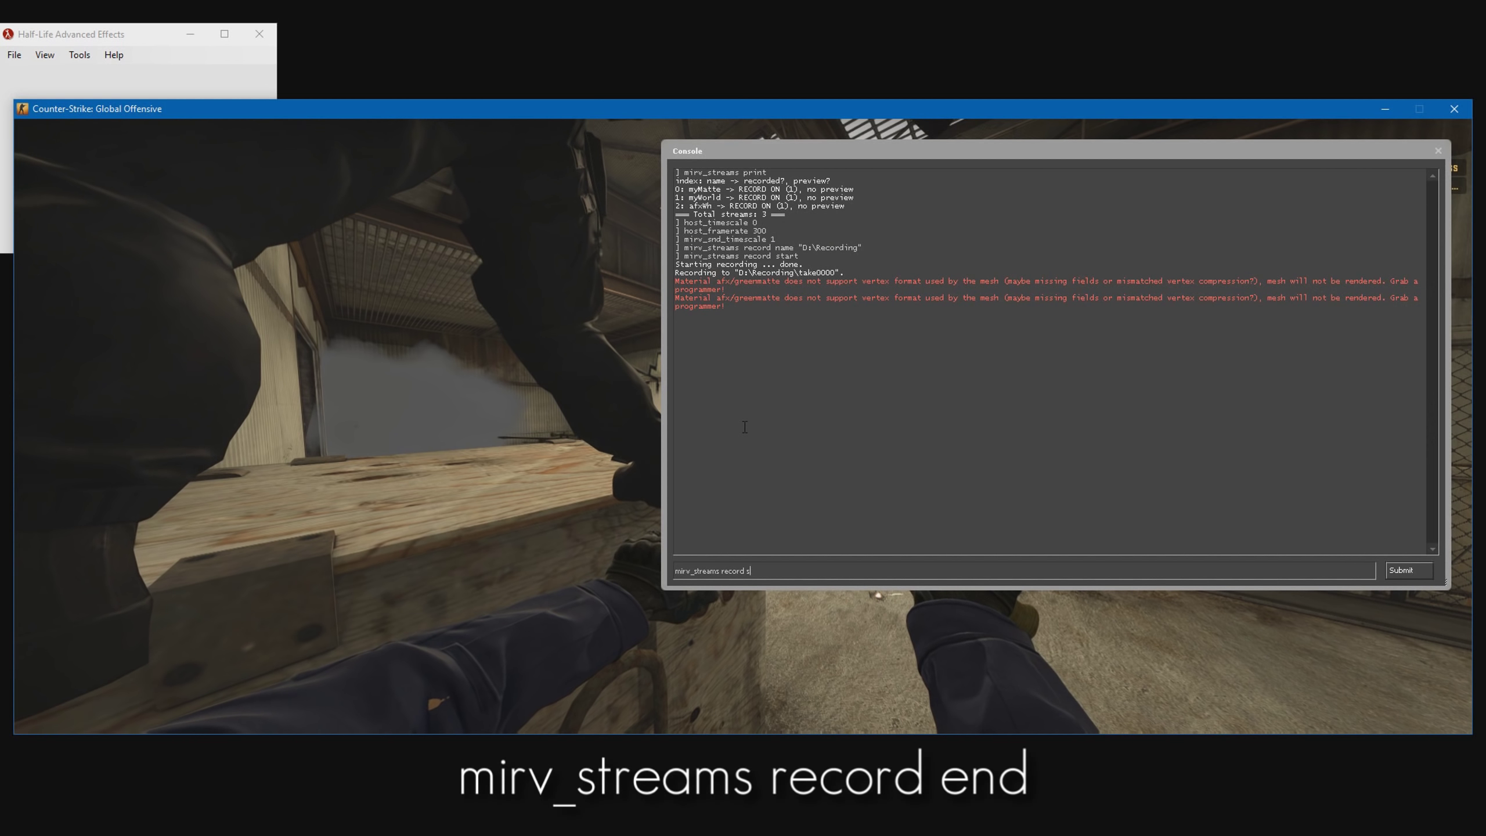
{"action": "key", "text": "BackSpace"}
{"action": "key", "text": "BackSpace"}
{"action": "key", "text": "BackSpace"}
{"action": "key", "text": "BackSpace"}
{"action": "key", "text": "BackSpace"}
{"action": "type", "text": "en"}
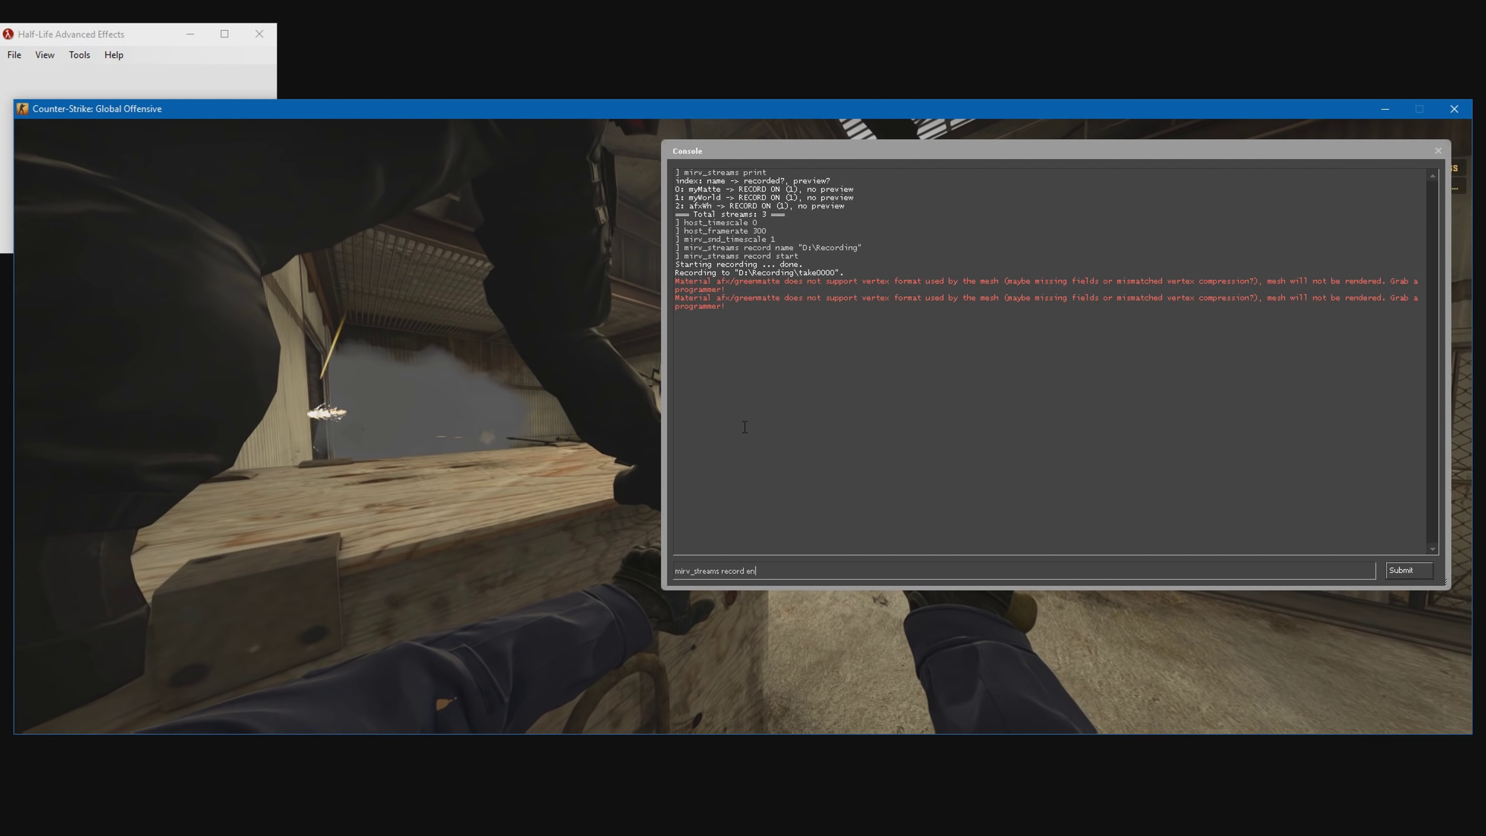
{"action": "type", "text": "d"}
{"action": "key", "text": "Return"}
{"action": "type", "text": "quit"}
{"action": "key", "text": "Return"}
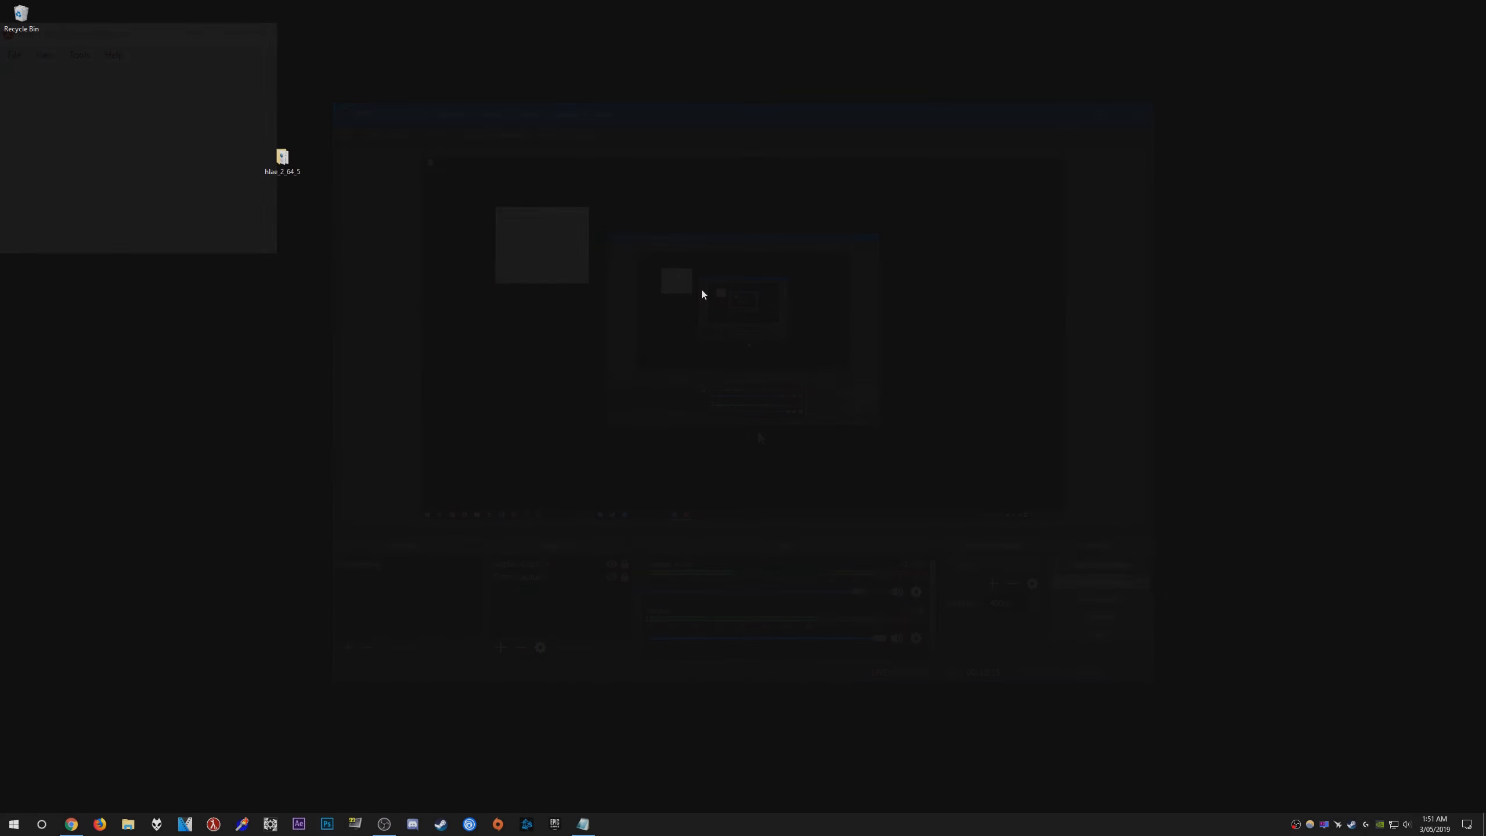
Step: Browse to the D:\Recording\take0000 folder in File Explorer
{"action": "left_click", "coordinate": [131, 822]}
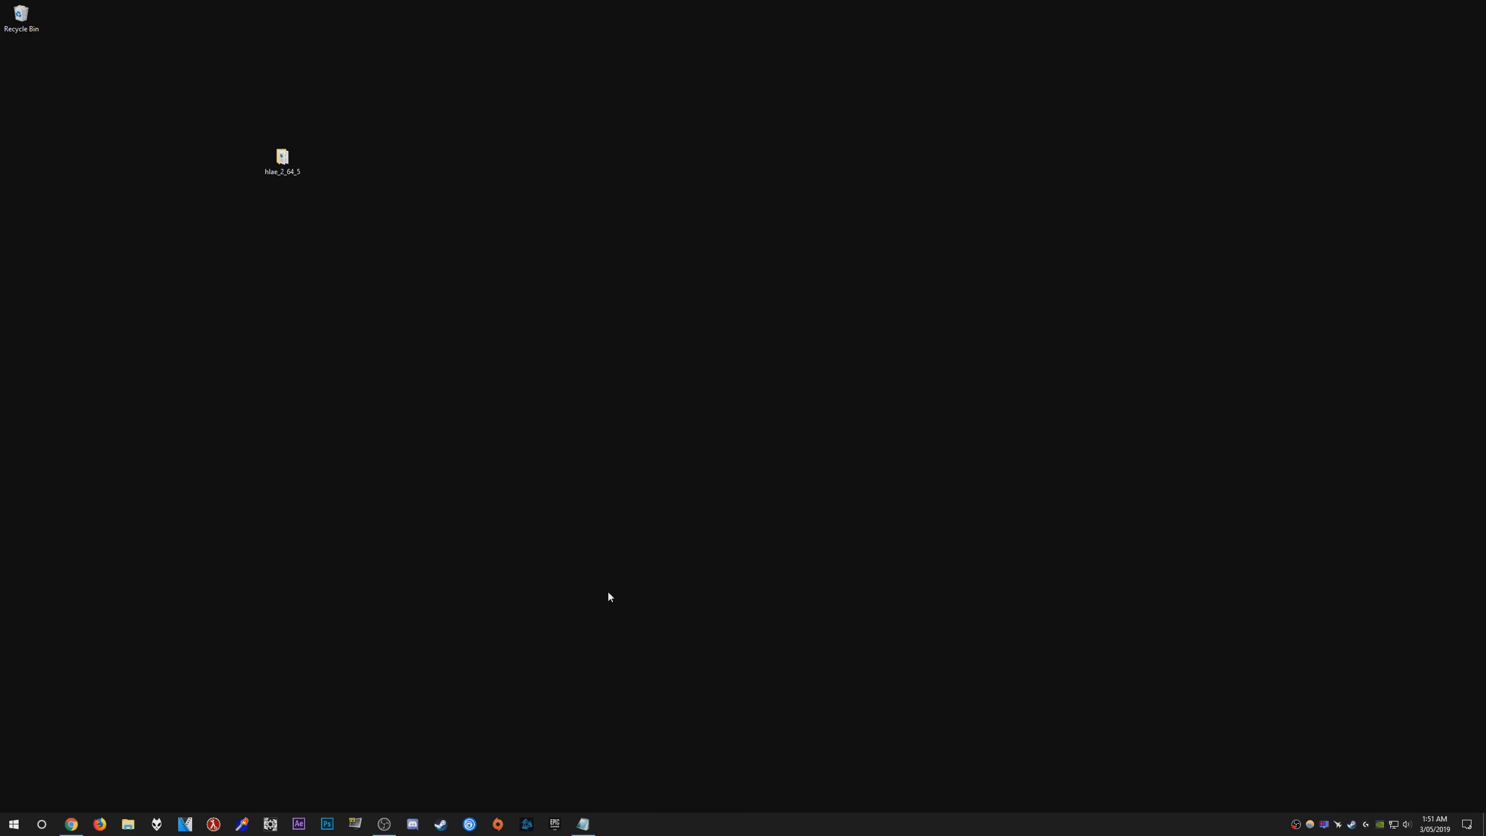
{"action": "double_click", "coordinate": [589, 261]}
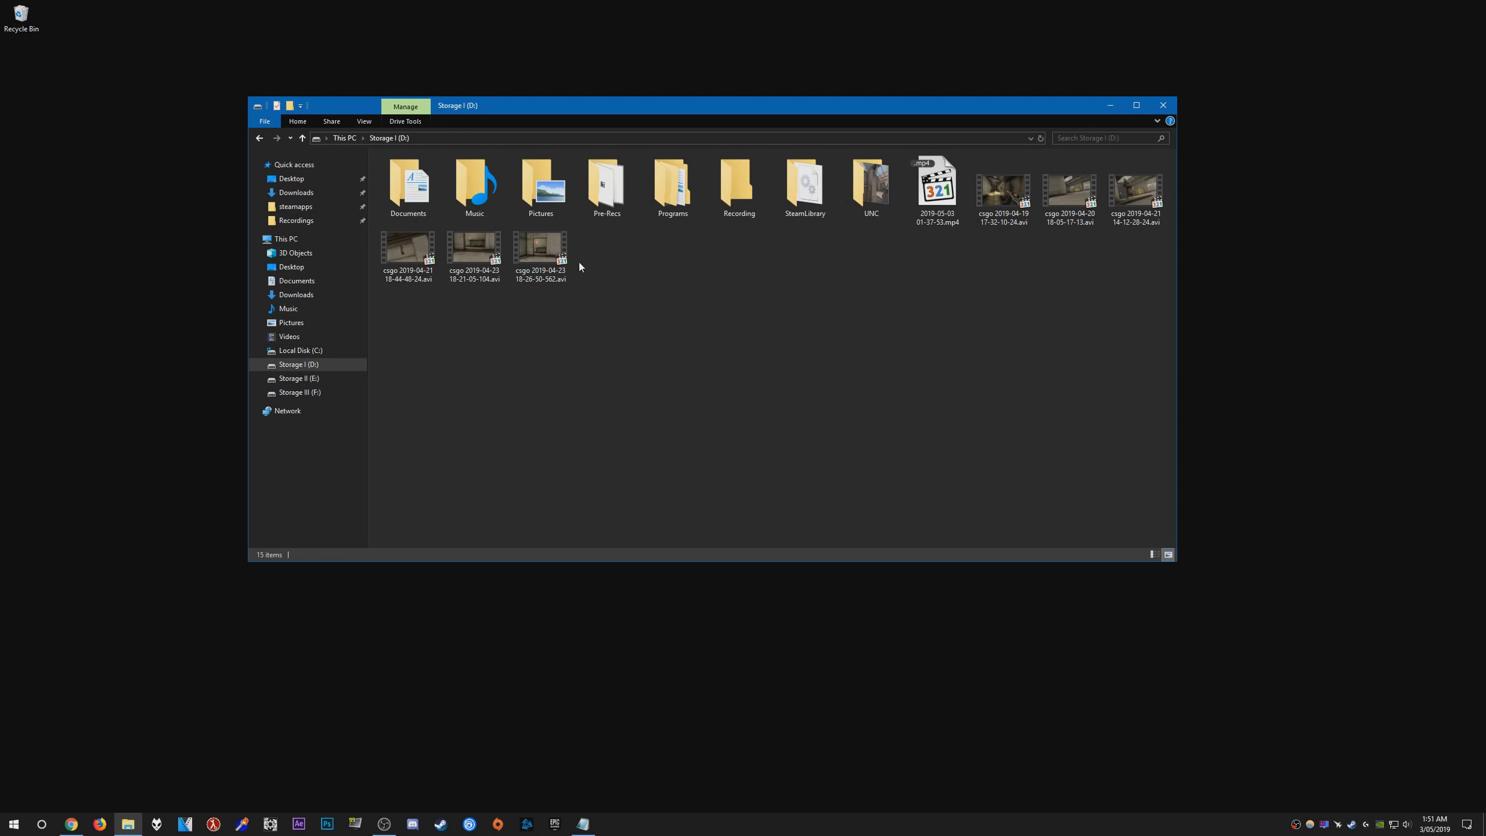
{"action": "double_click", "coordinate": [740, 206]}
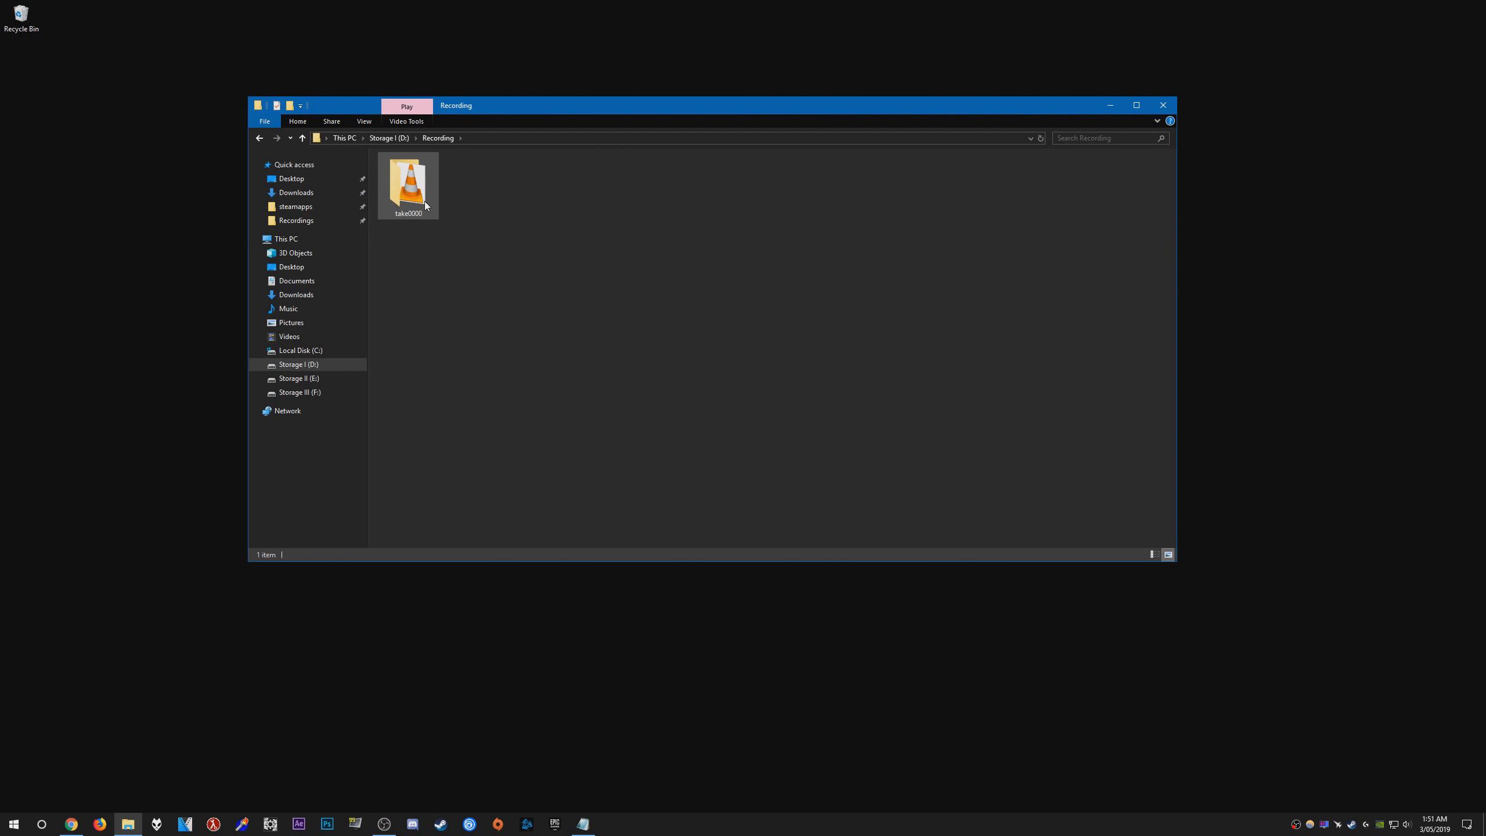
{"action": "double_click", "coordinate": [406, 183]}
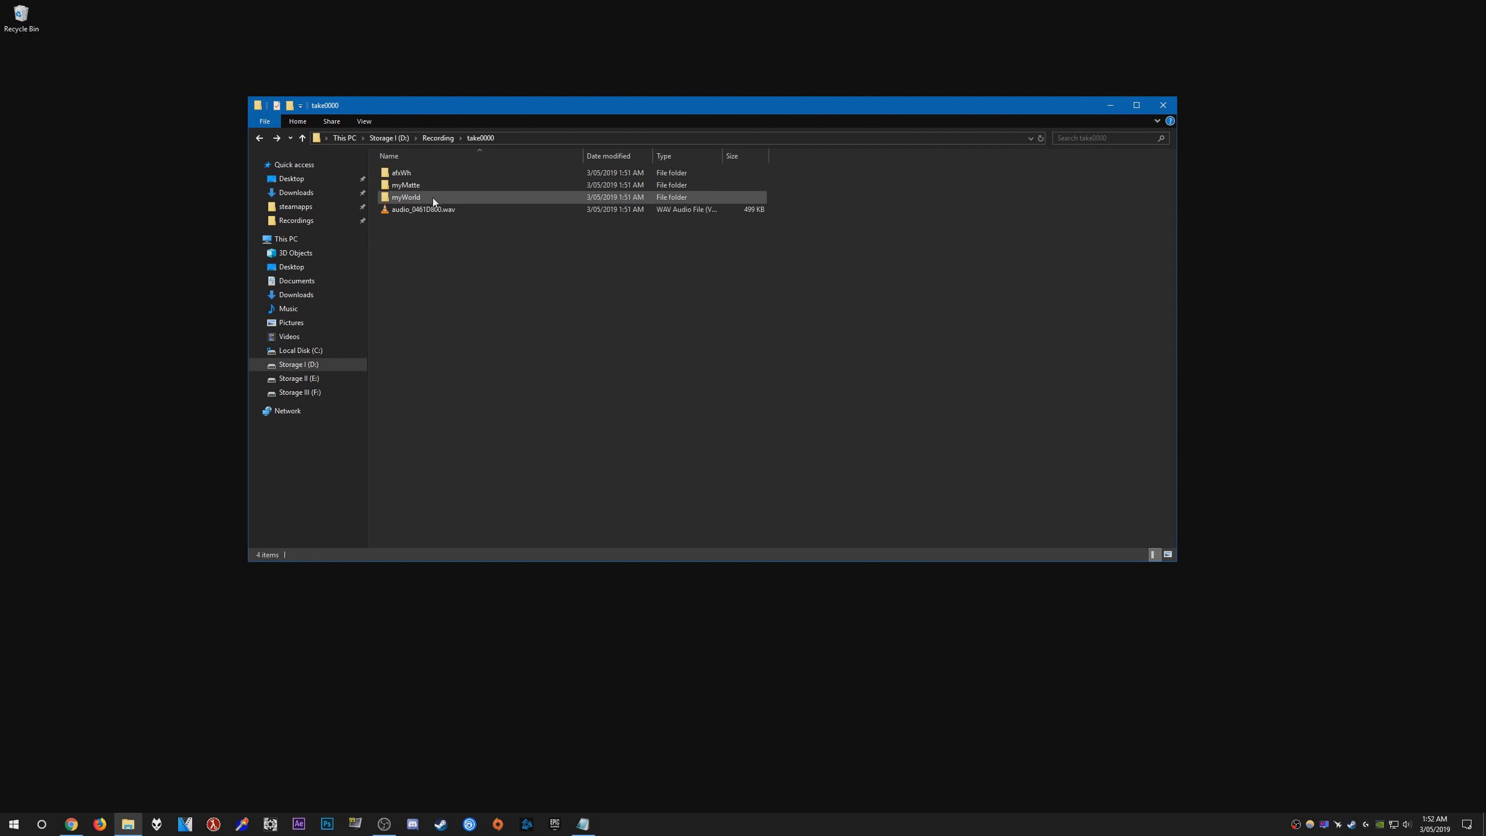
Step: Inspect the afxWh TGA frames, return to take0000, and bring up the browser
{"action": "double_click", "coordinate": [409, 173]}
{"action": "scroll", "coordinate": [579, 328], "scroll_direction": "down", "scroll_amount": 15}
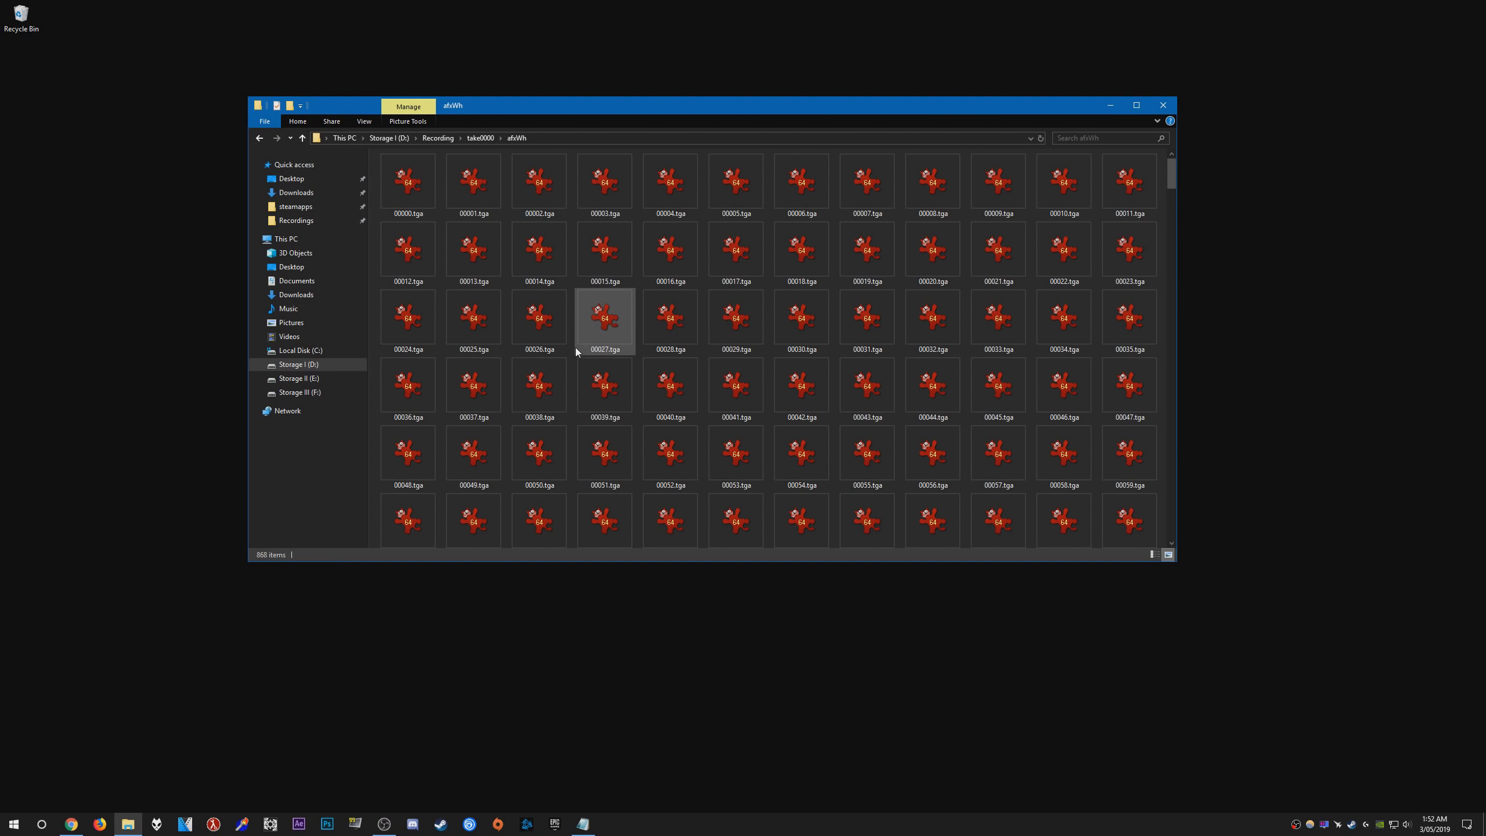
{"action": "scroll", "coordinate": [417, 233], "scroll_direction": "up", "scroll_amount": 15}
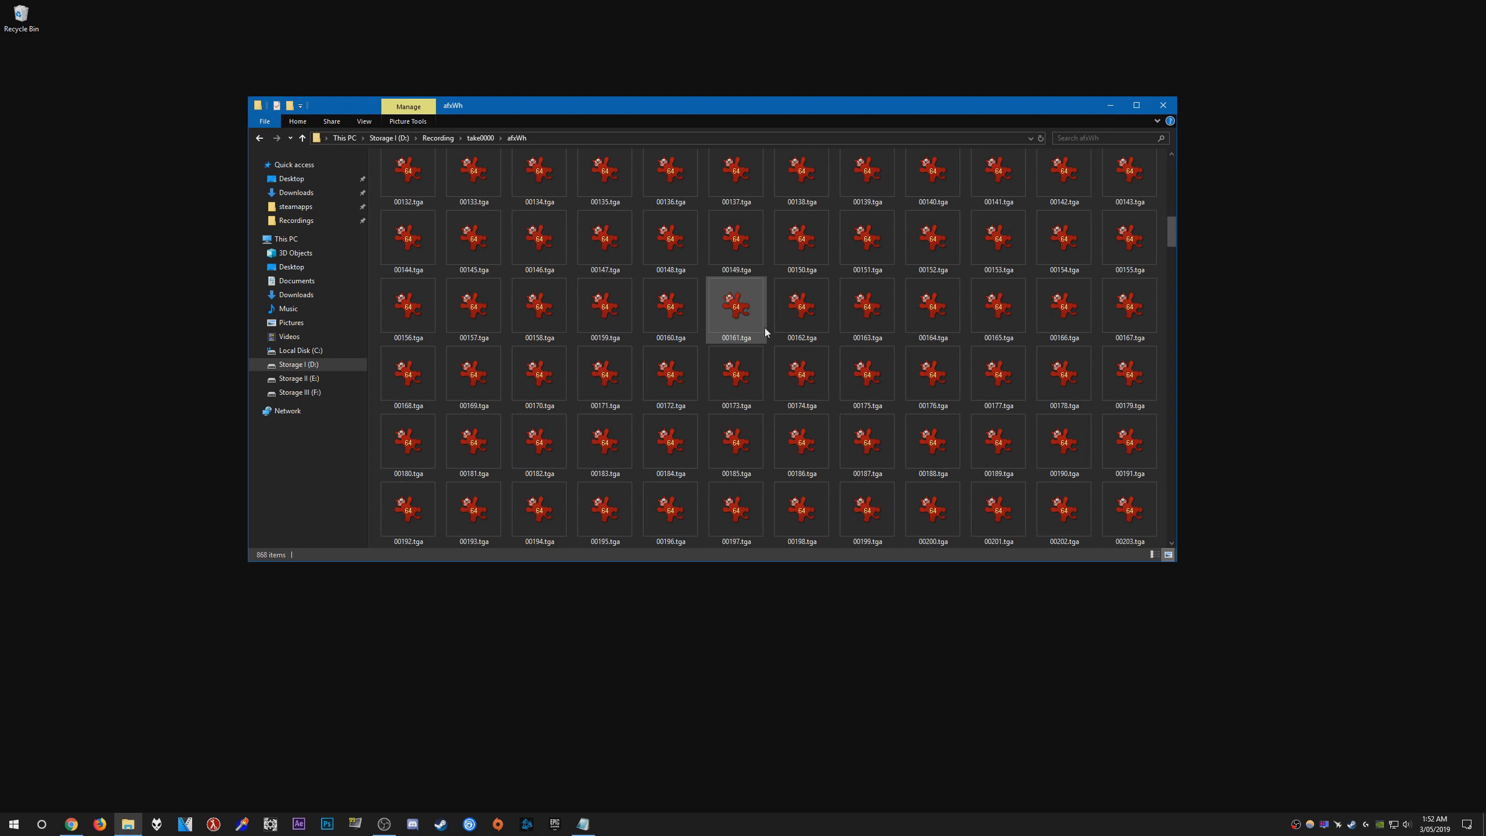
{"action": "key", "text": "alt+Left"}
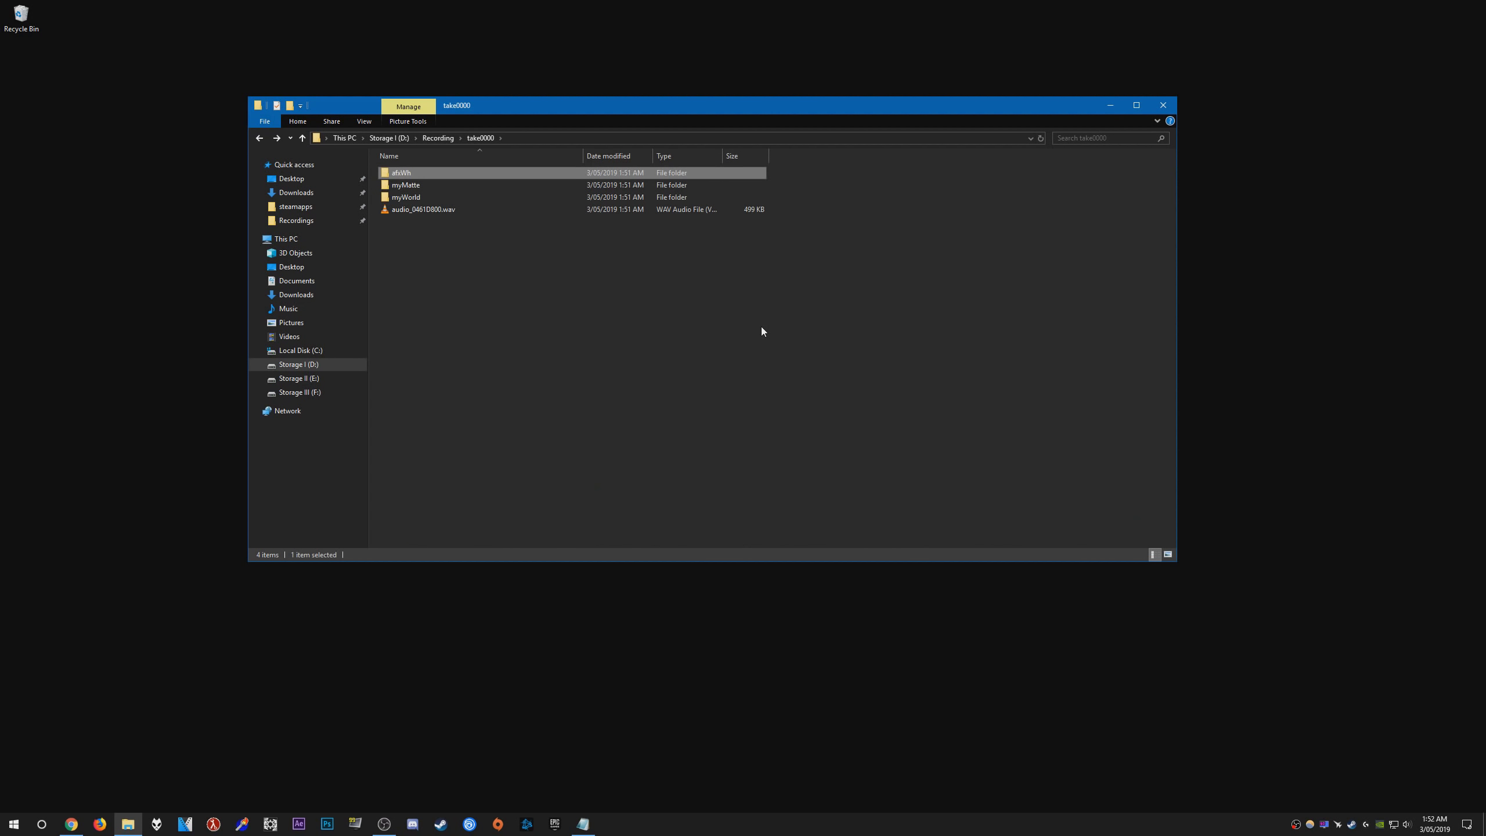
{"action": "left_click", "coordinate": [71, 824]}
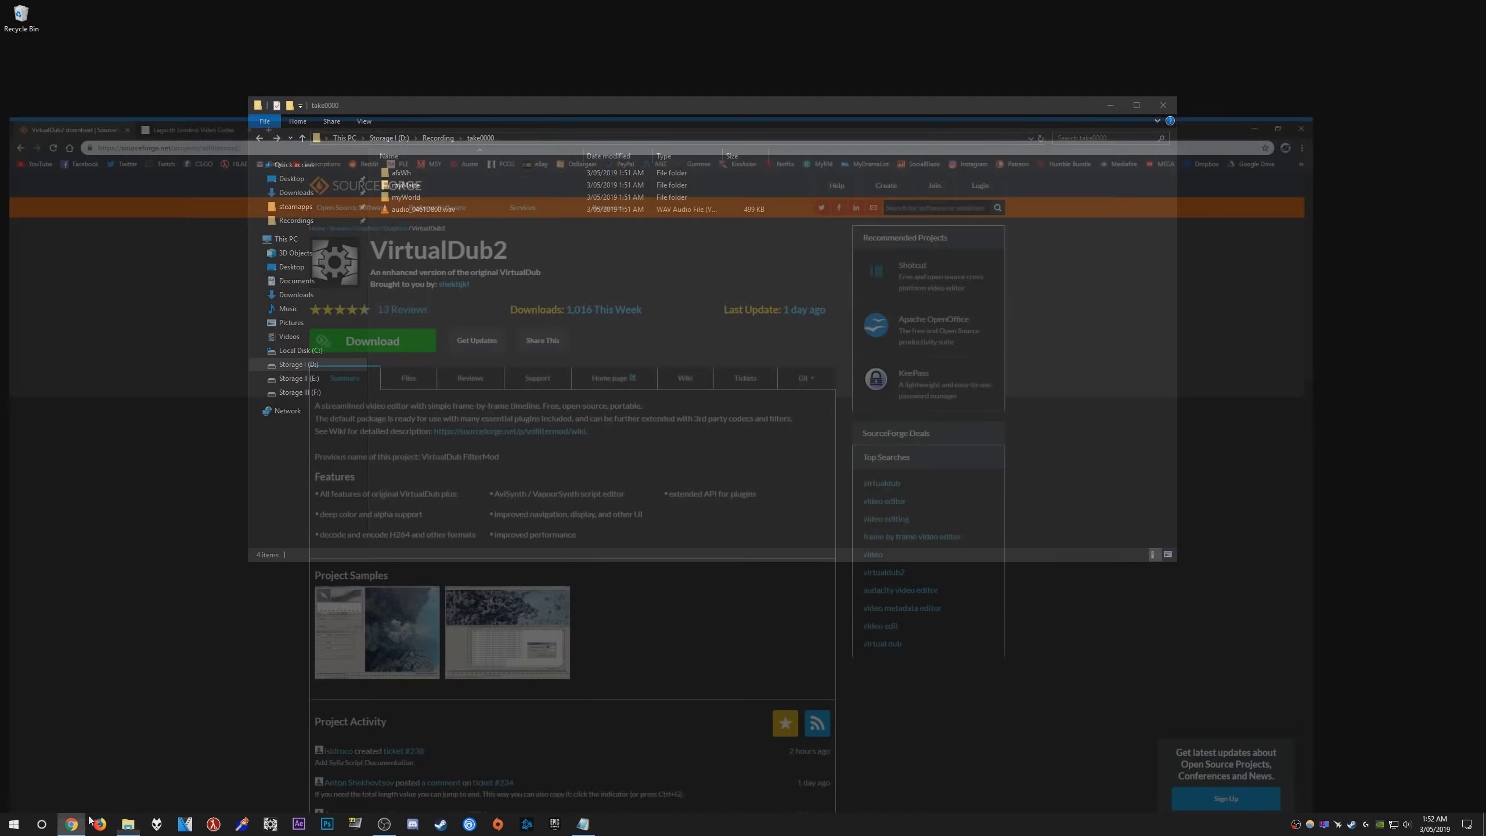
Step: Review the VirtualDub2 SourceForge page and the Lagarith Lossless codec page, then close Chrome
{"action": "mouse_move", "coordinate": [496, 212]}
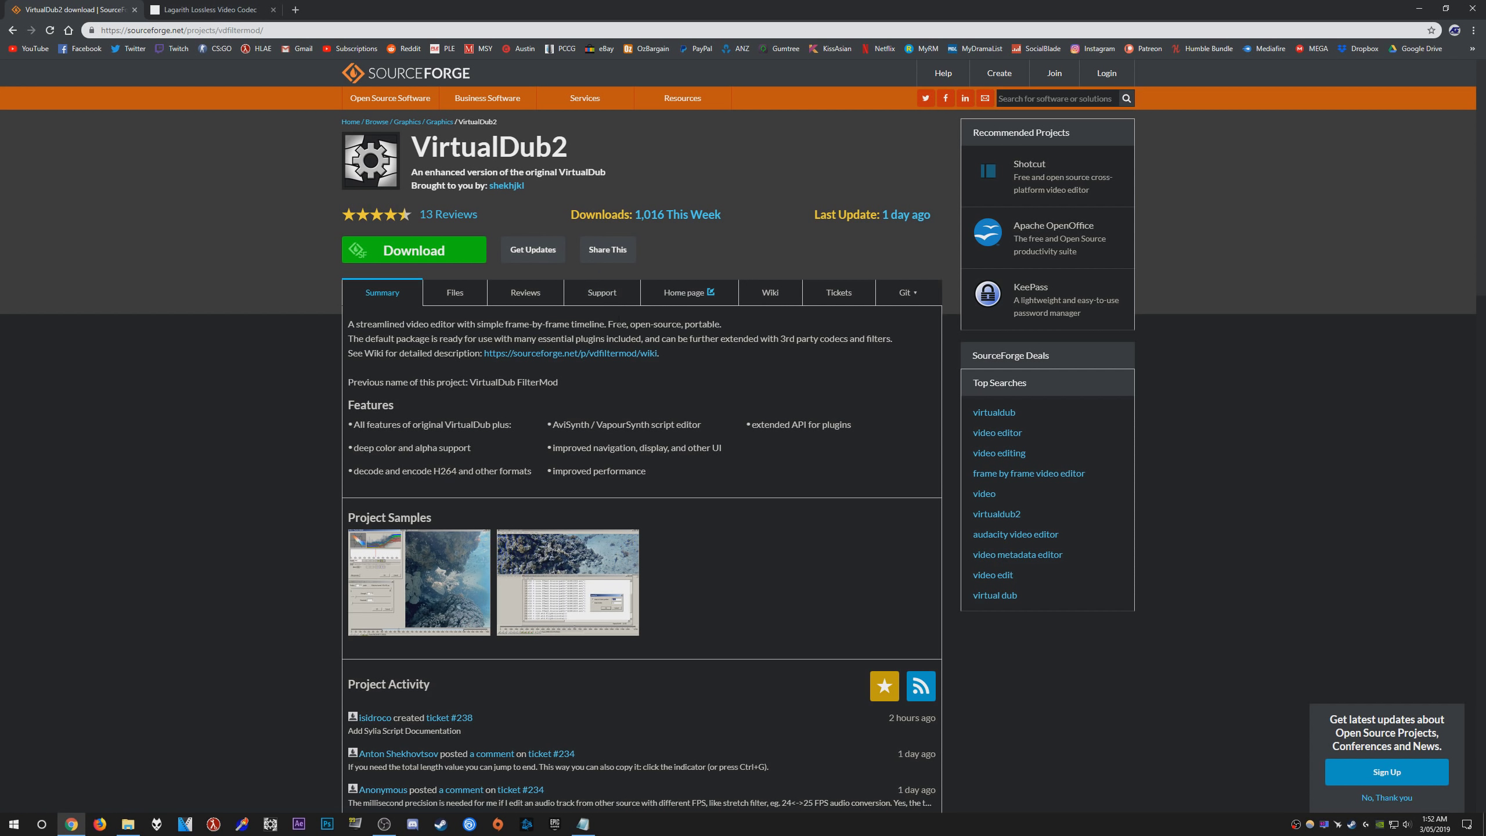
{"action": "scroll", "coordinate": [658, 332], "scroll_direction": "down", "scroll_amount": 1}
{"action": "scroll", "coordinate": [672, 269], "scroll_direction": "up", "scroll_amount": 1}
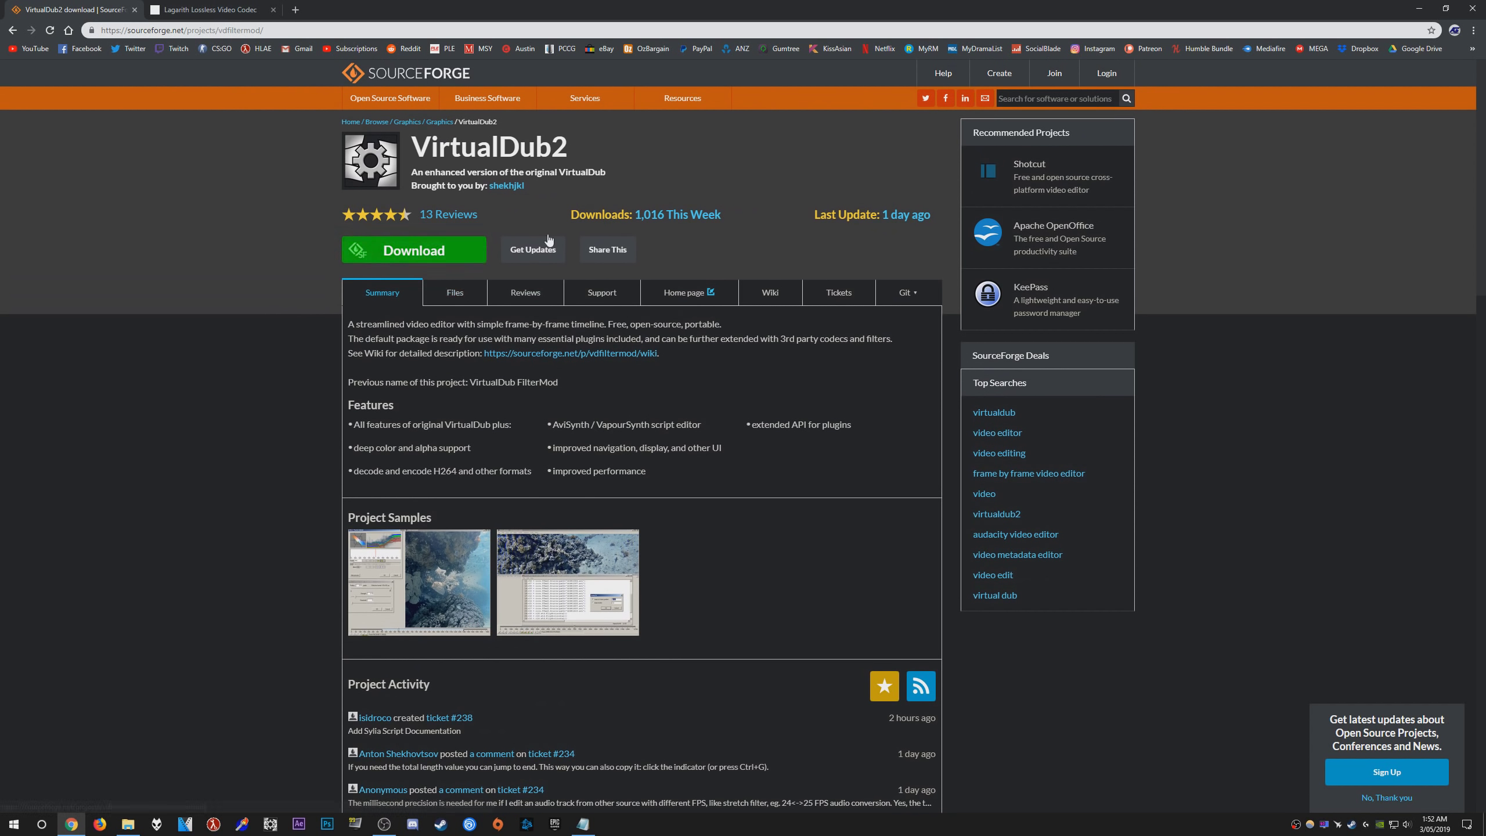
{"action": "key", "text": "ctrl+Tab"}
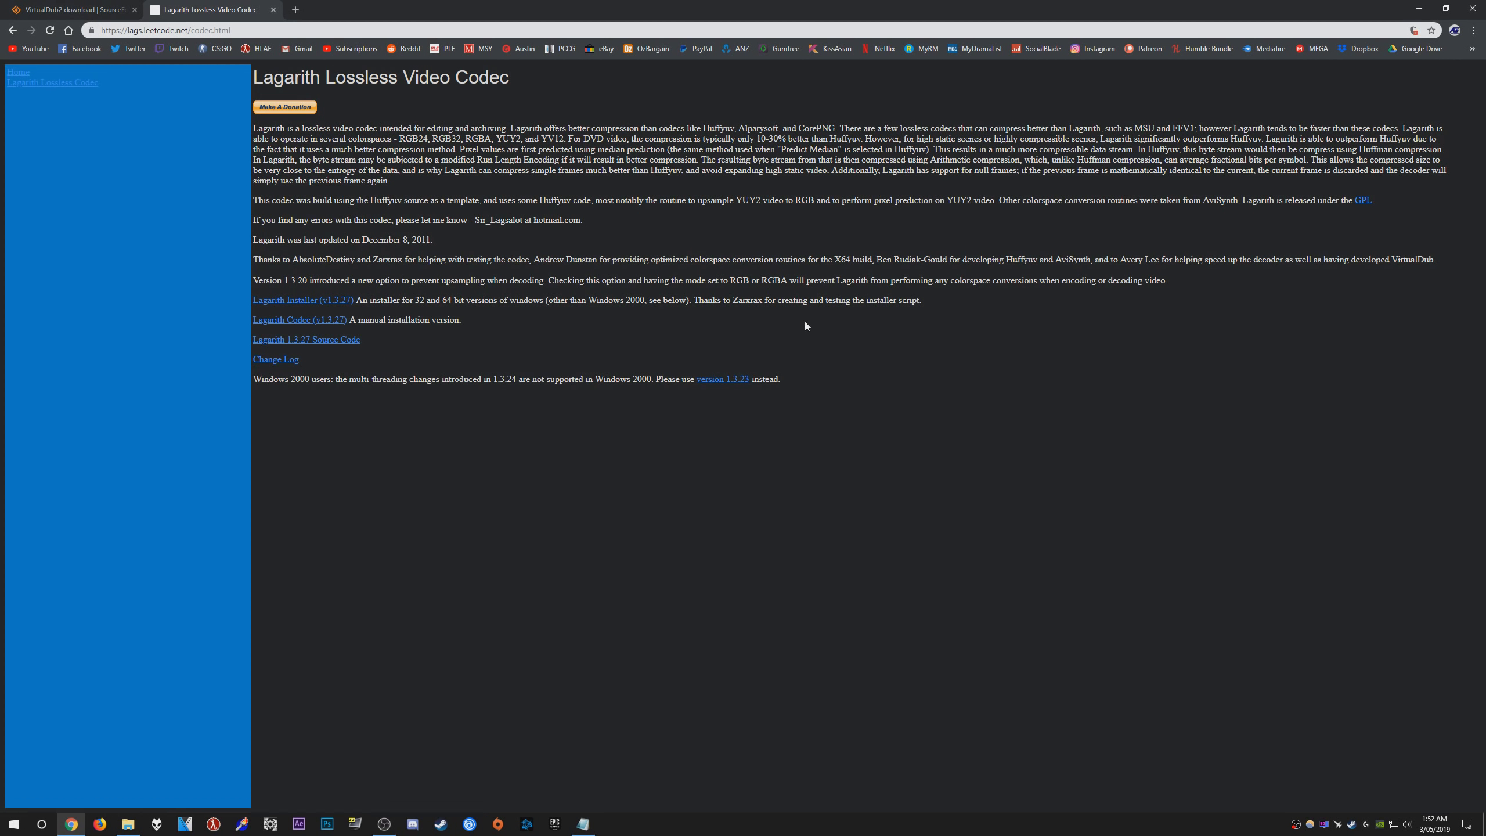
{"action": "left_click", "coordinate": [1472, 8]}
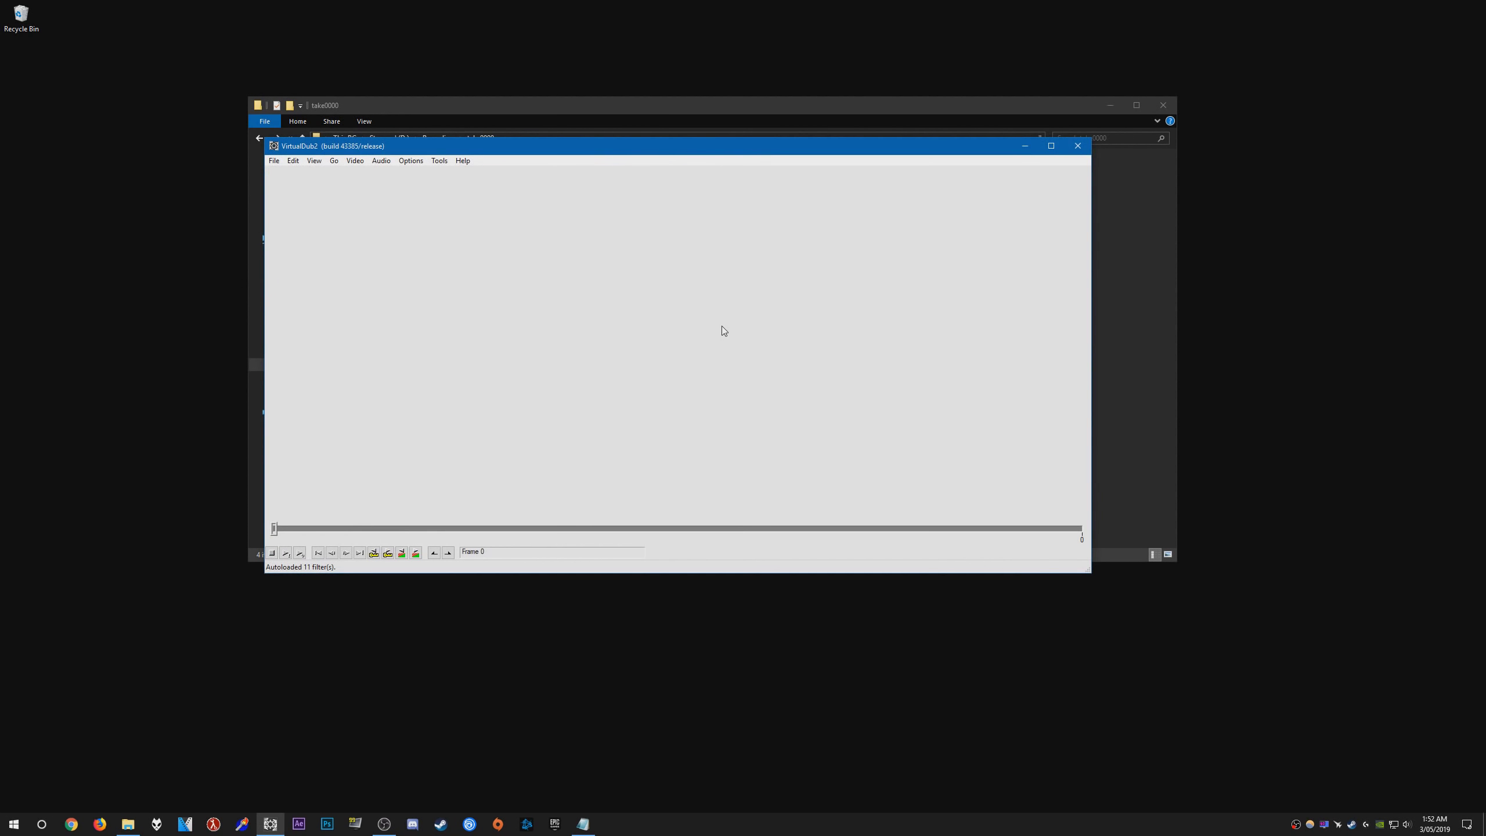
Step: Load the afxWh TGA image sequence into VirtualDub2 and scrub to about frame 233
{"action": "left_click", "coordinate": [655, 113]}
{"action": "left_click_drag", "start_coordinate": [620, 108], "coordinate": [411, 58]}
{"action": "double_click", "coordinate": [225, 122]}
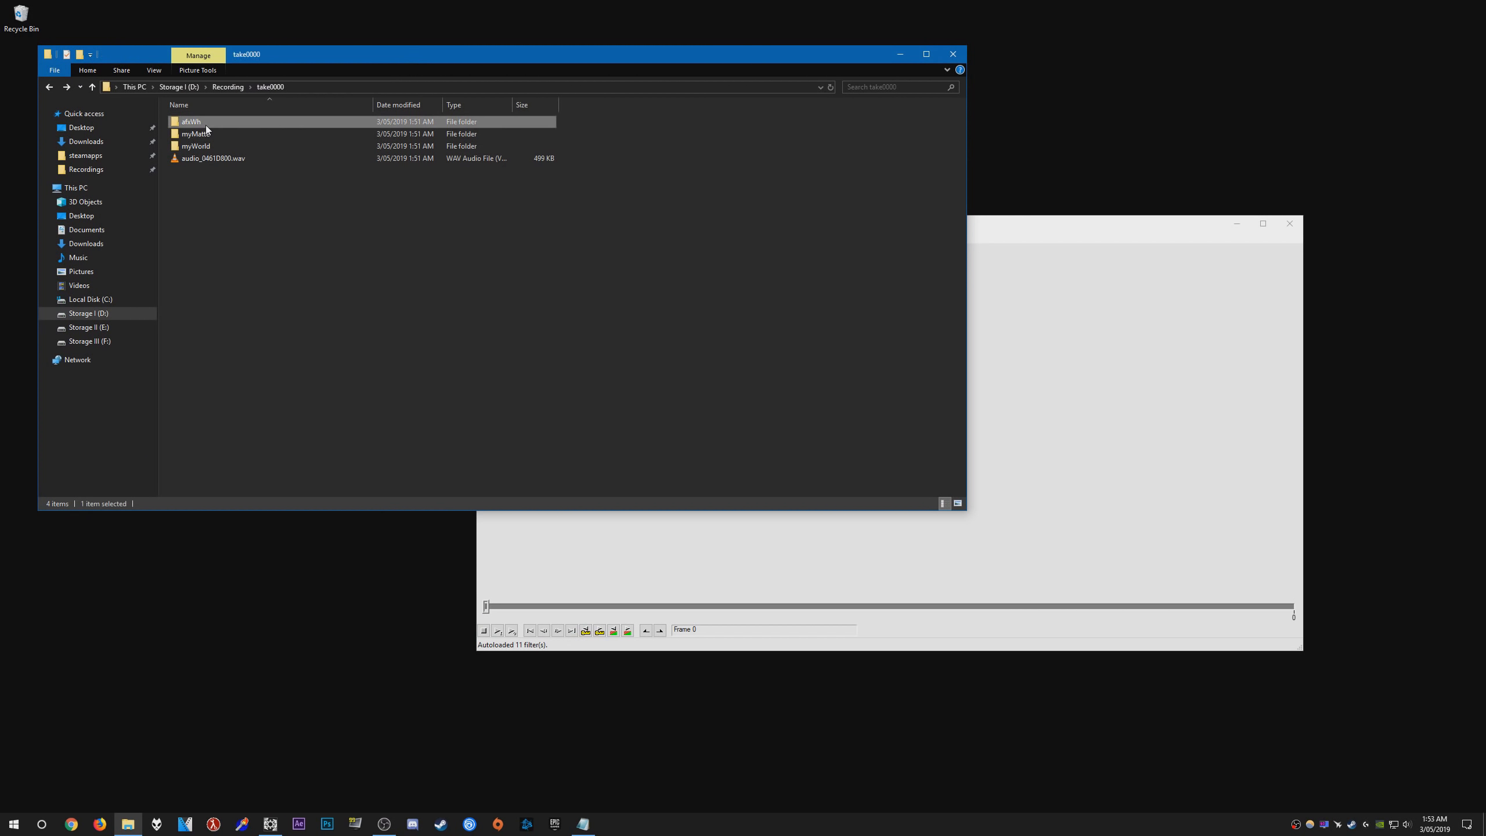
{"action": "left_click_drag", "start_coordinate": [210, 139], "coordinate": [1010, 249]}
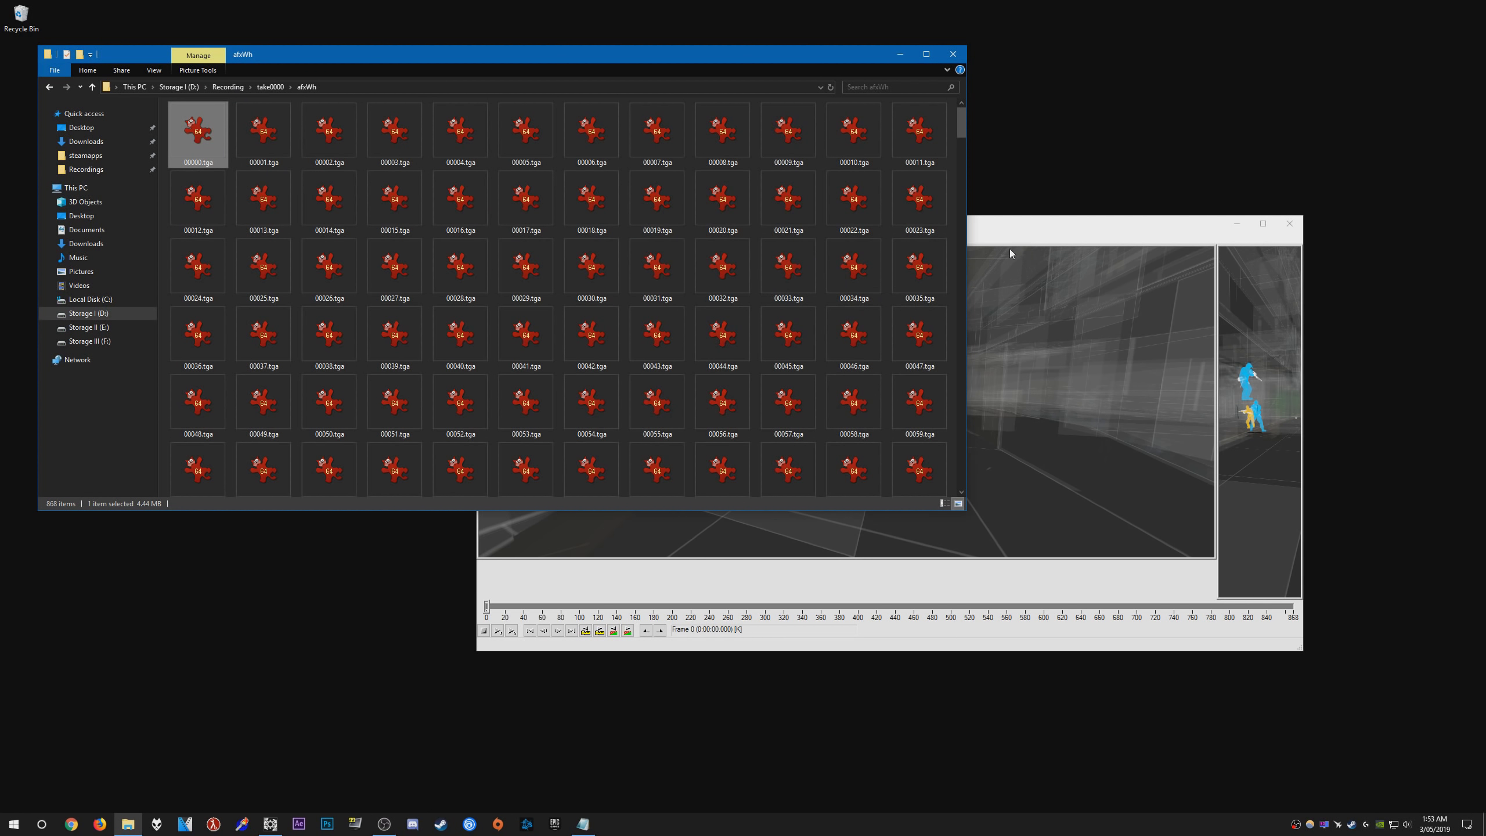
{"action": "left_click_drag", "start_coordinate": [488, 609], "coordinate": [672, 615]}
Step: Change the video frame rate to 300 fps
{"action": "left_click", "coordinate": [566, 240]}
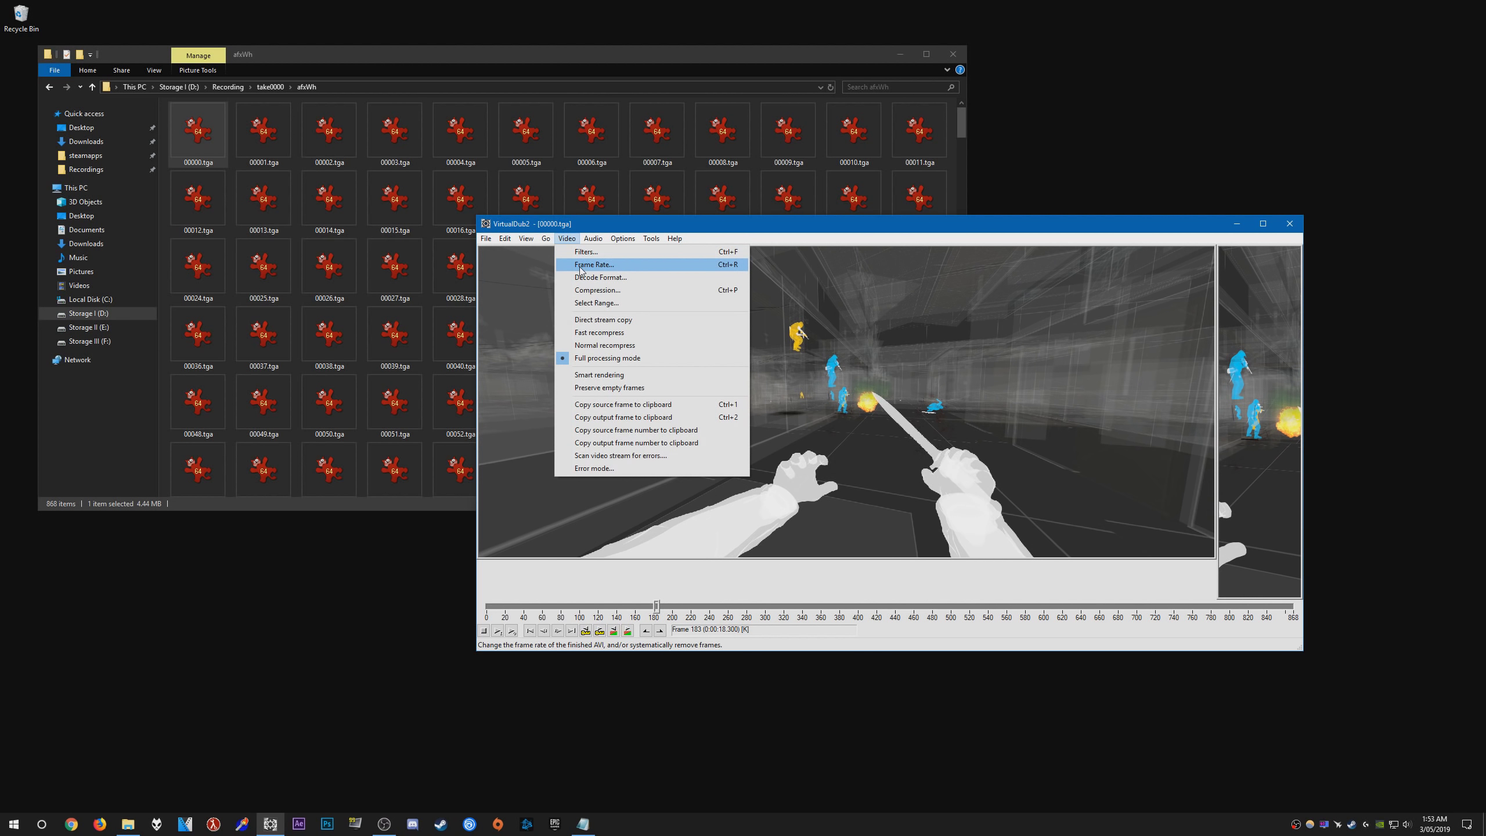
{"action": "left_click", "coordinate": [594, 265]}
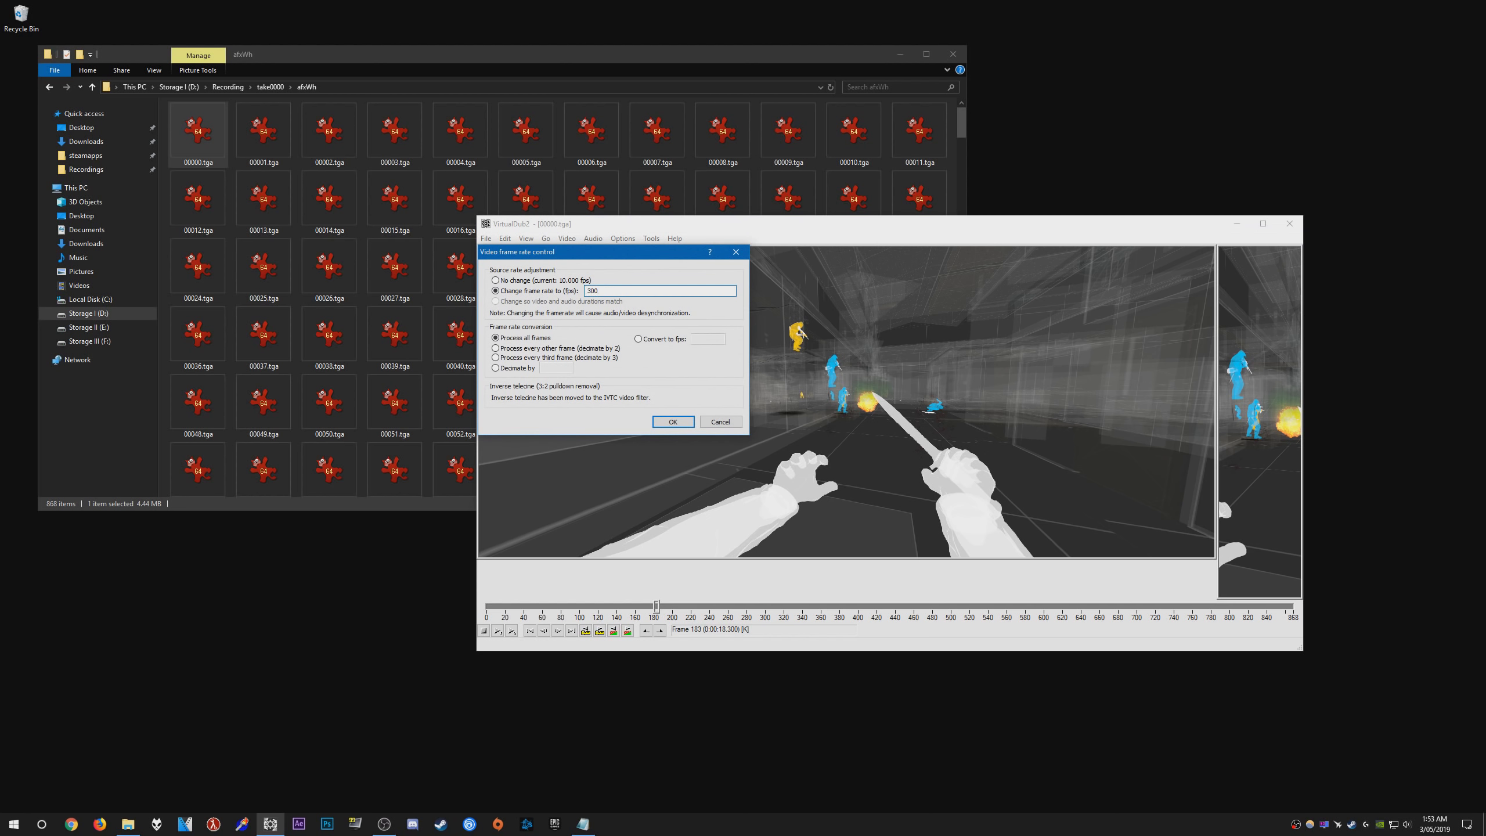
{"action": "key", "text": "Return"}
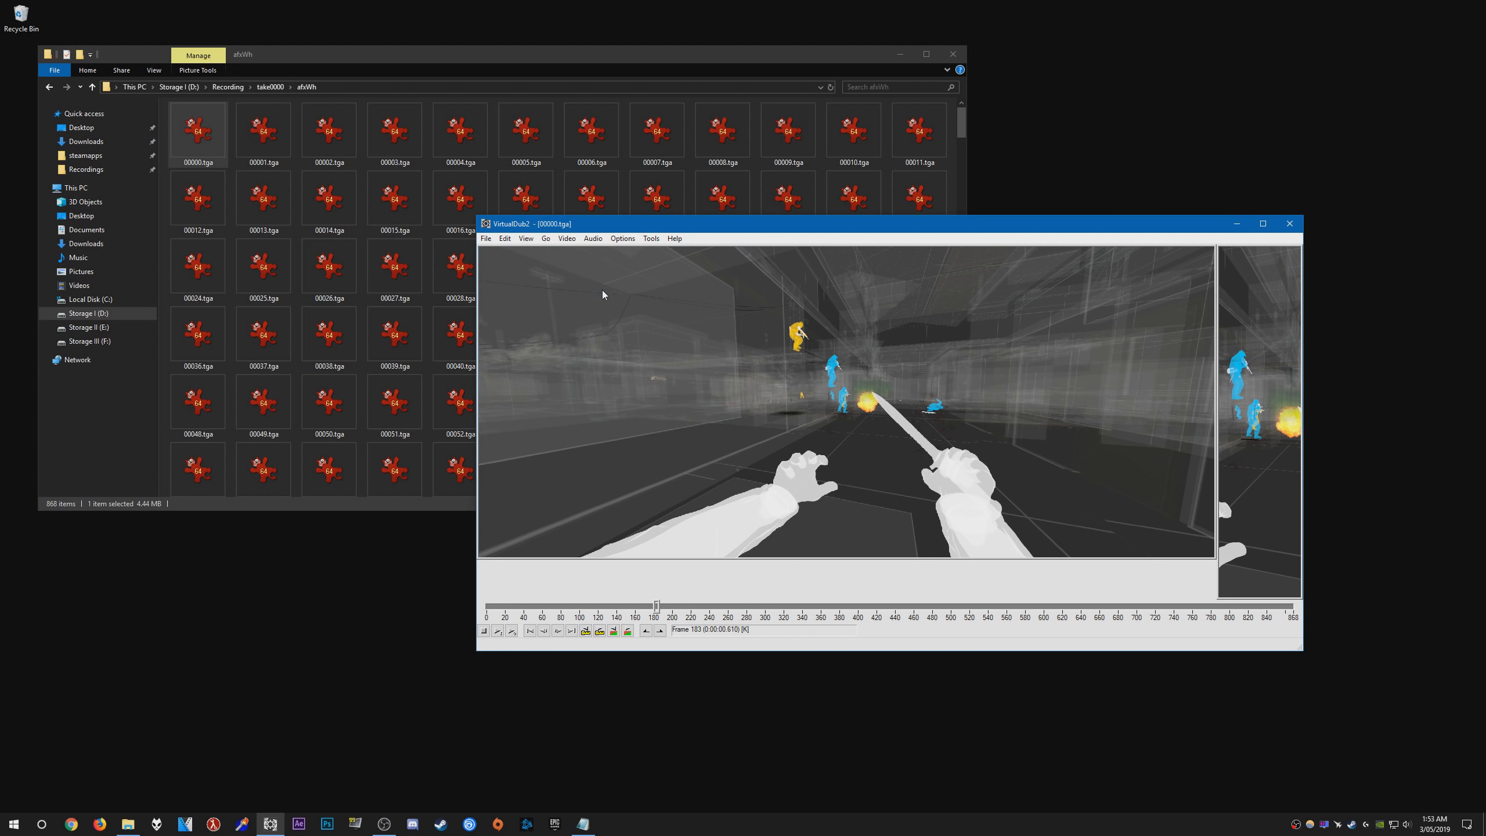
{"action": "left_click", "coordinate": [593, 238]}
Step: Set the video compression to the Lagarith Lossless Codec
{"action": "left_click", "coordinate": [567, 238]}
{"action": "left_click", "coordinate": [596, 290]}
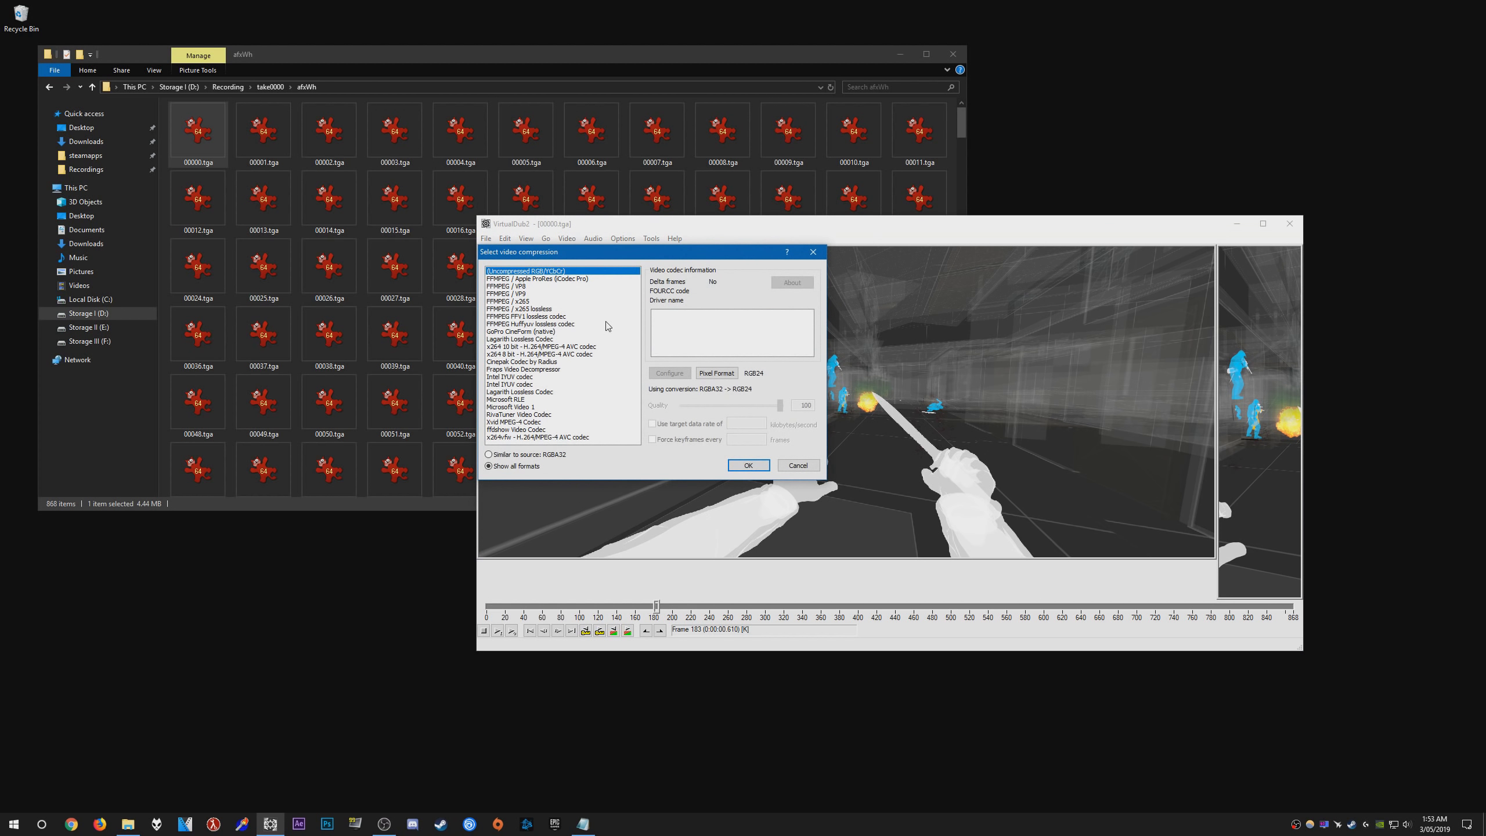
{"action": "left_click", "coordinate": [529, 392]}
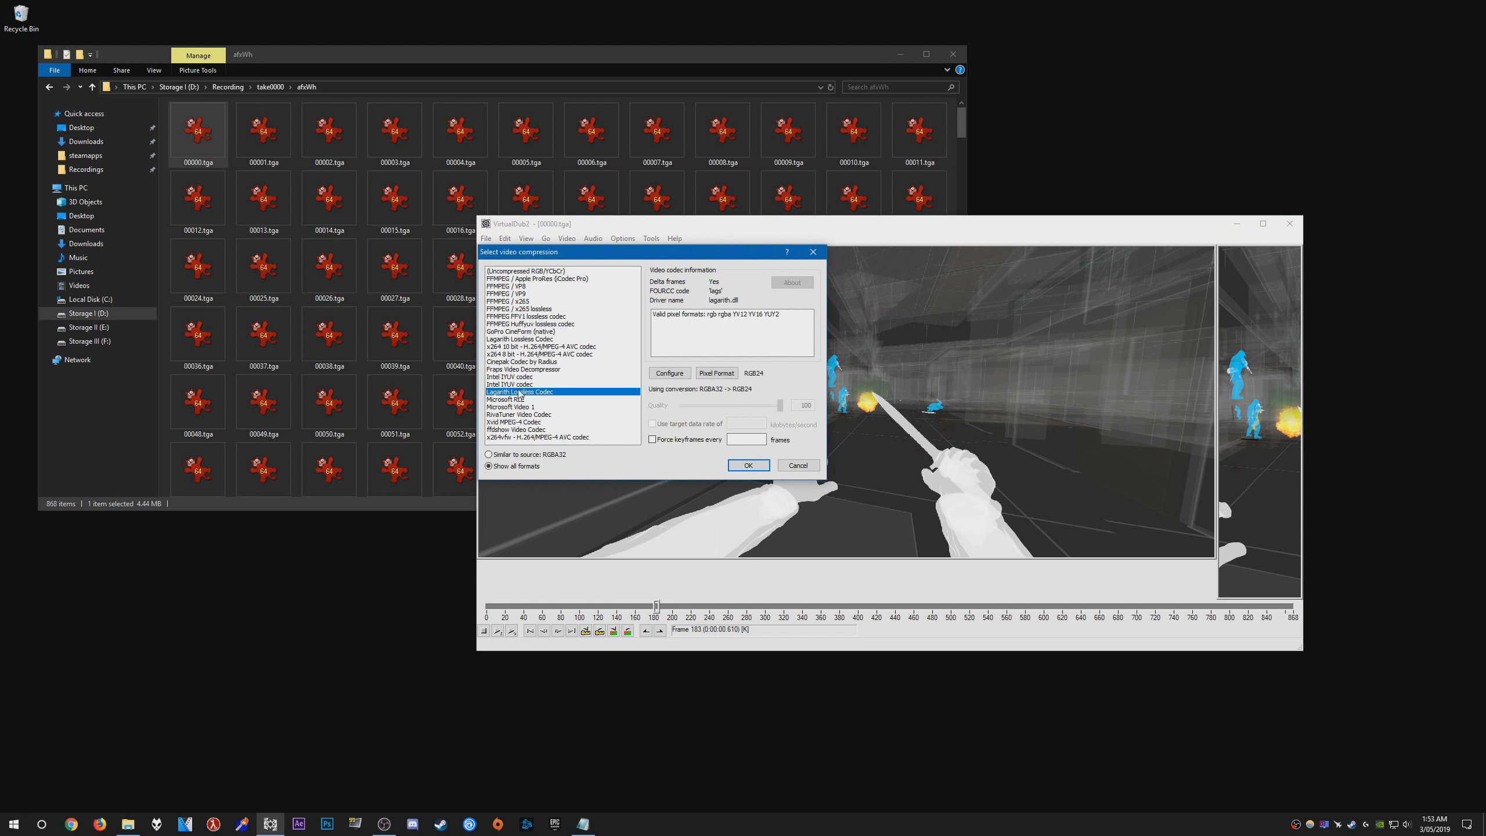
{"action": "left_click", "coordinate": [748, 466]}
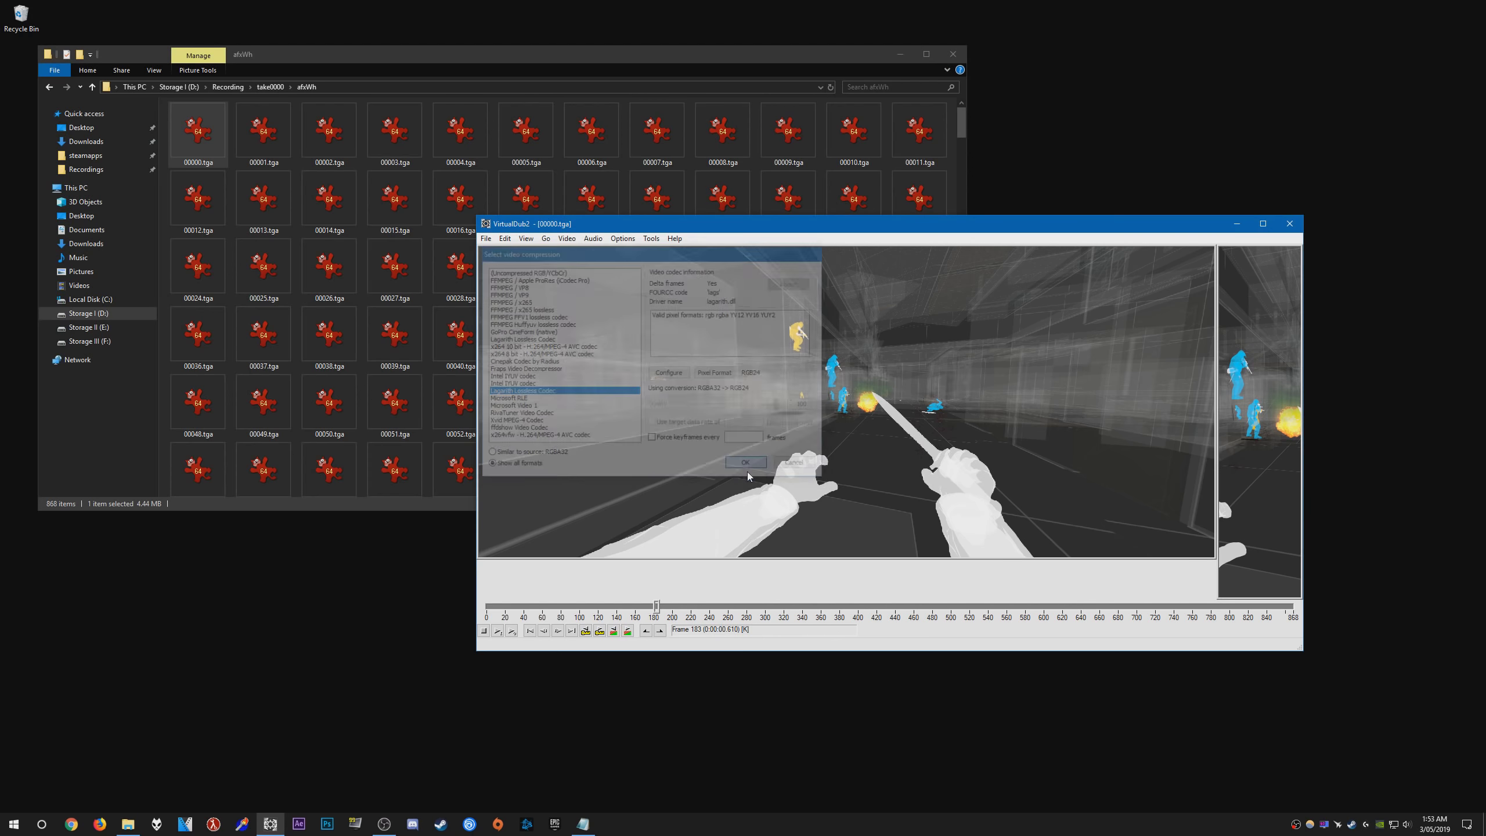
Step: Save the sequence as an AVI with the suggested file name
{"action": "left_click", "coordinate": [485, 238]}
{"action": "left_click", "coordinate": [508, 342]}
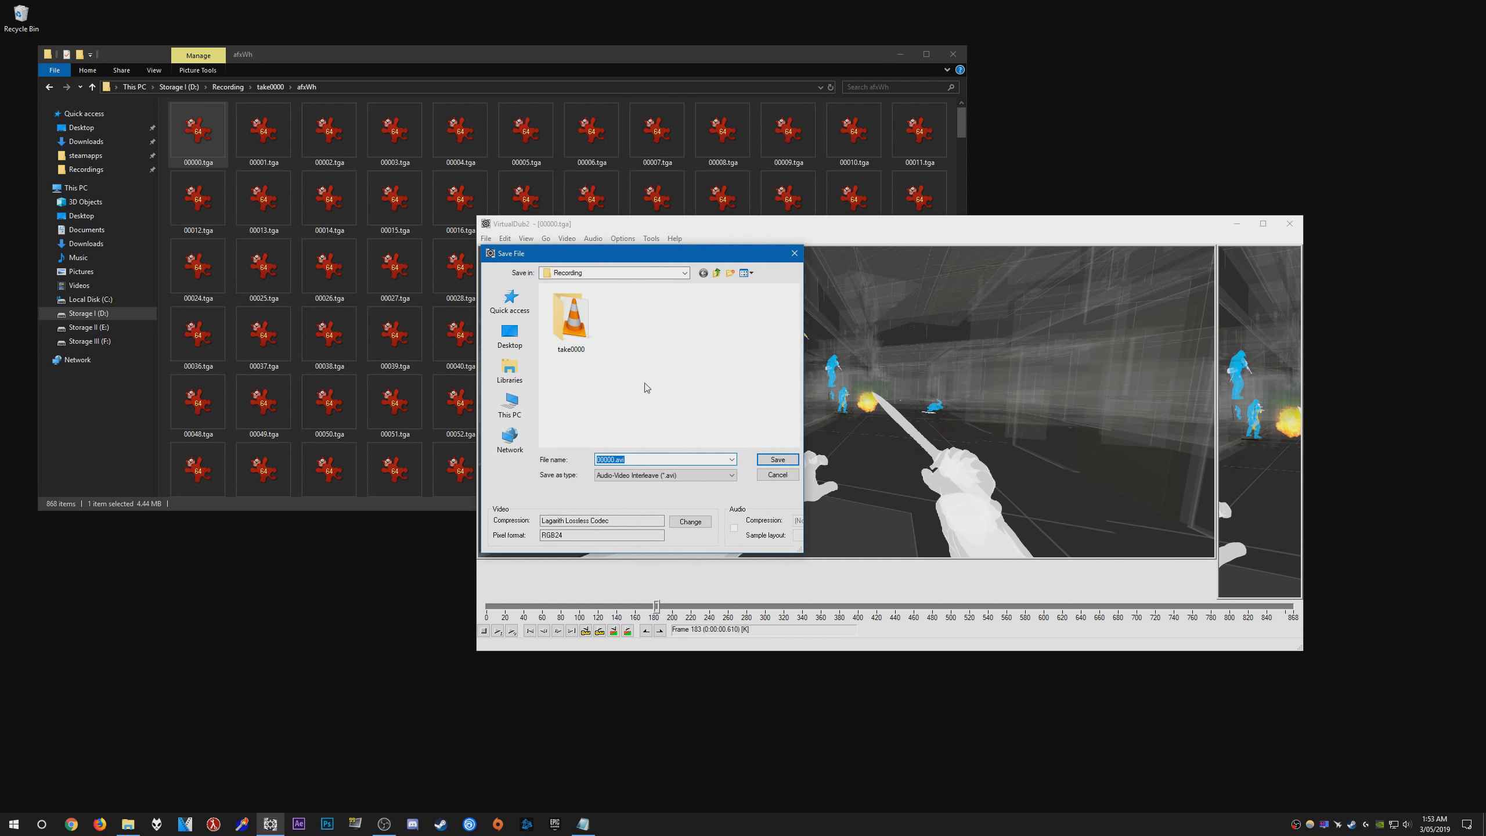
{"action": "left_click", "coordinate": [635, 460]}
{"action": "key", "text": "Return"}
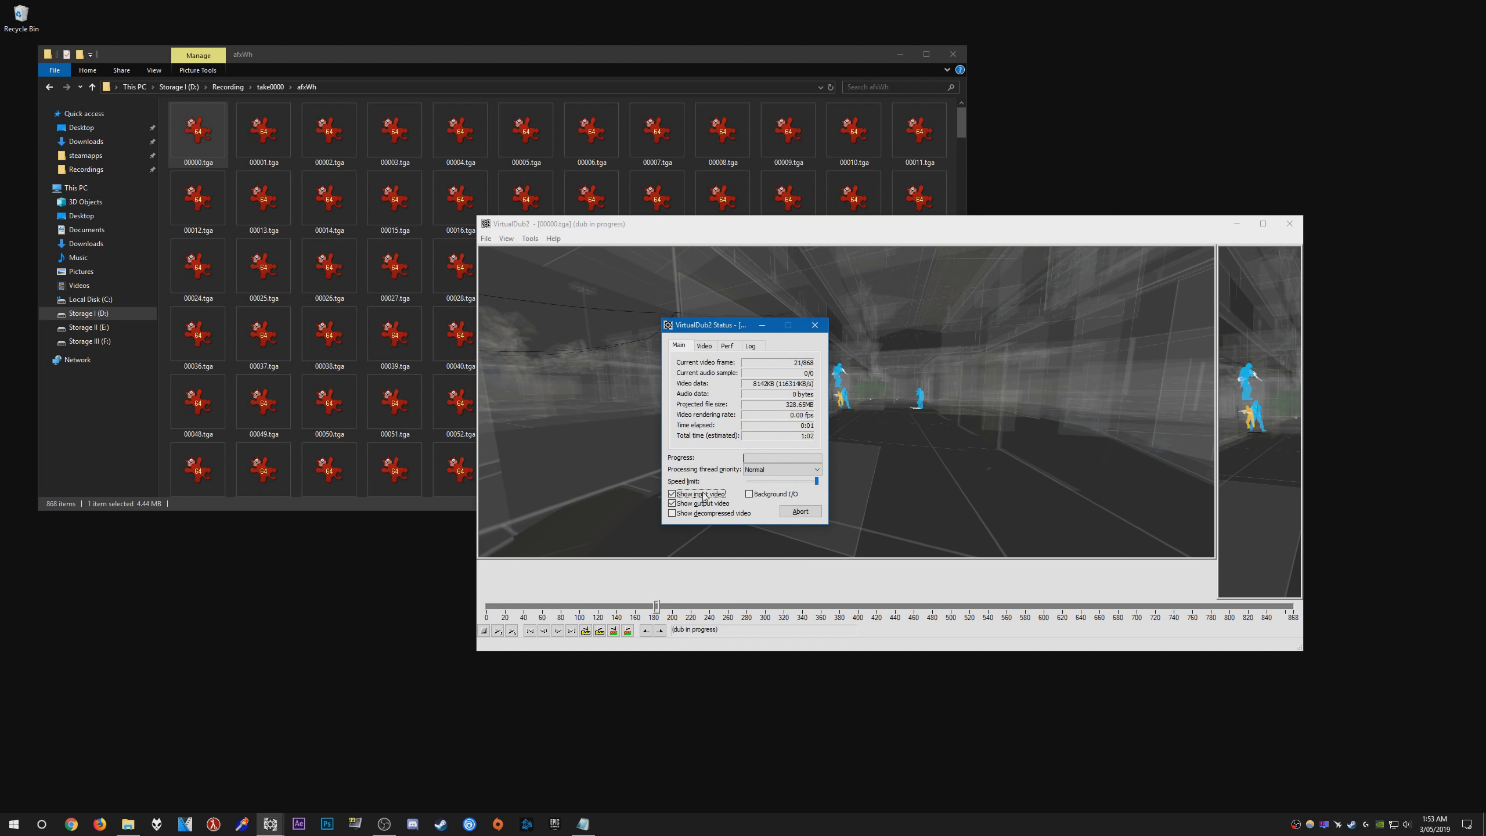
Step: Turn off input and output previews and raise render priority to Higher
{"action": "left_click", "coordinate": [700, 493]}
{"action": "left_click", "coordinate": [700, 503]}
{"action": "left_click", "coordinate": [762, 469]}
{"action": "left_click", "coordinate": [761, 517]}
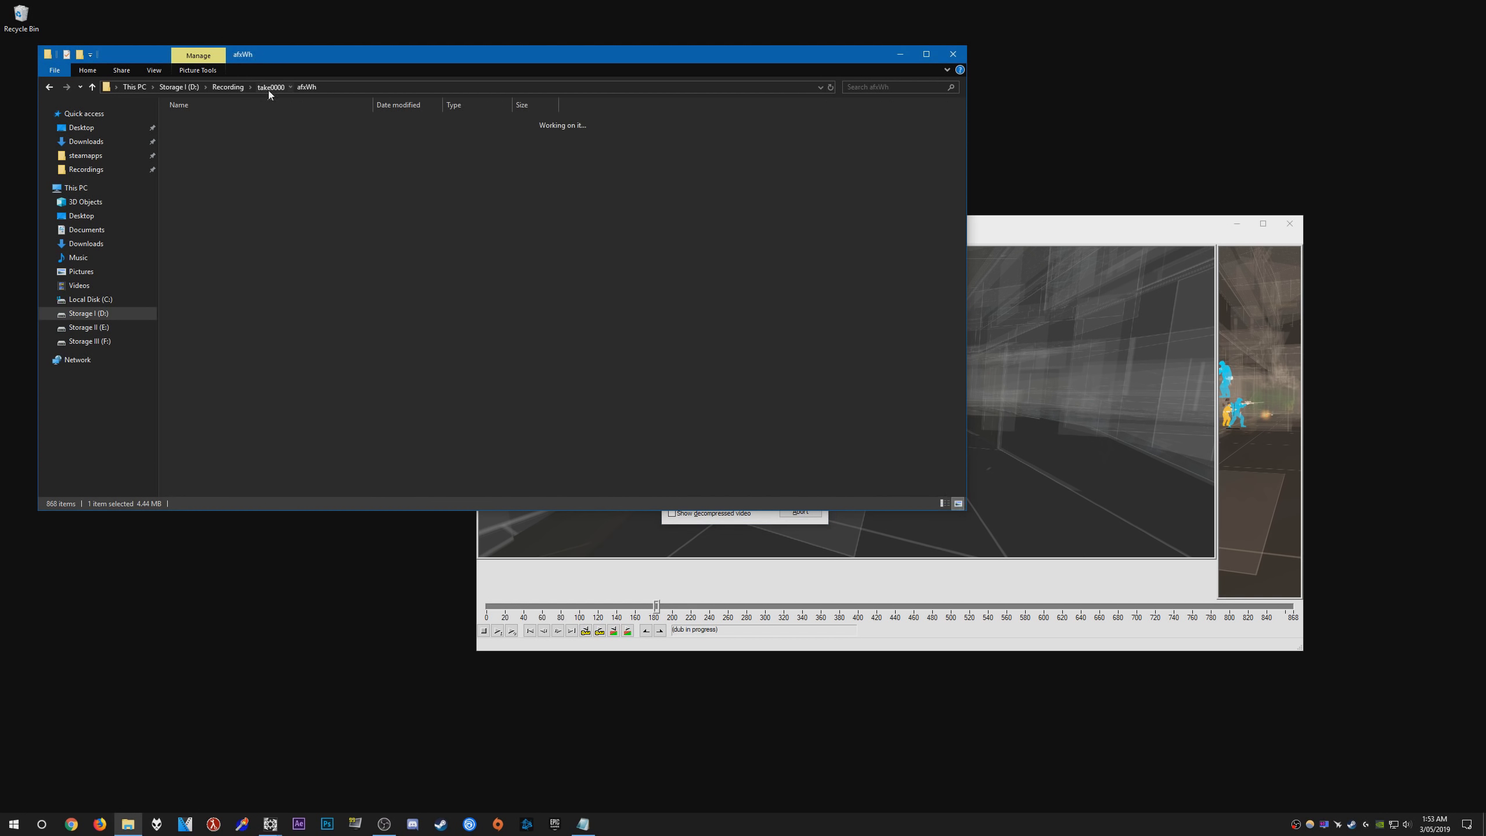
{"action": "left_click", "coordinate": [269, 86]}
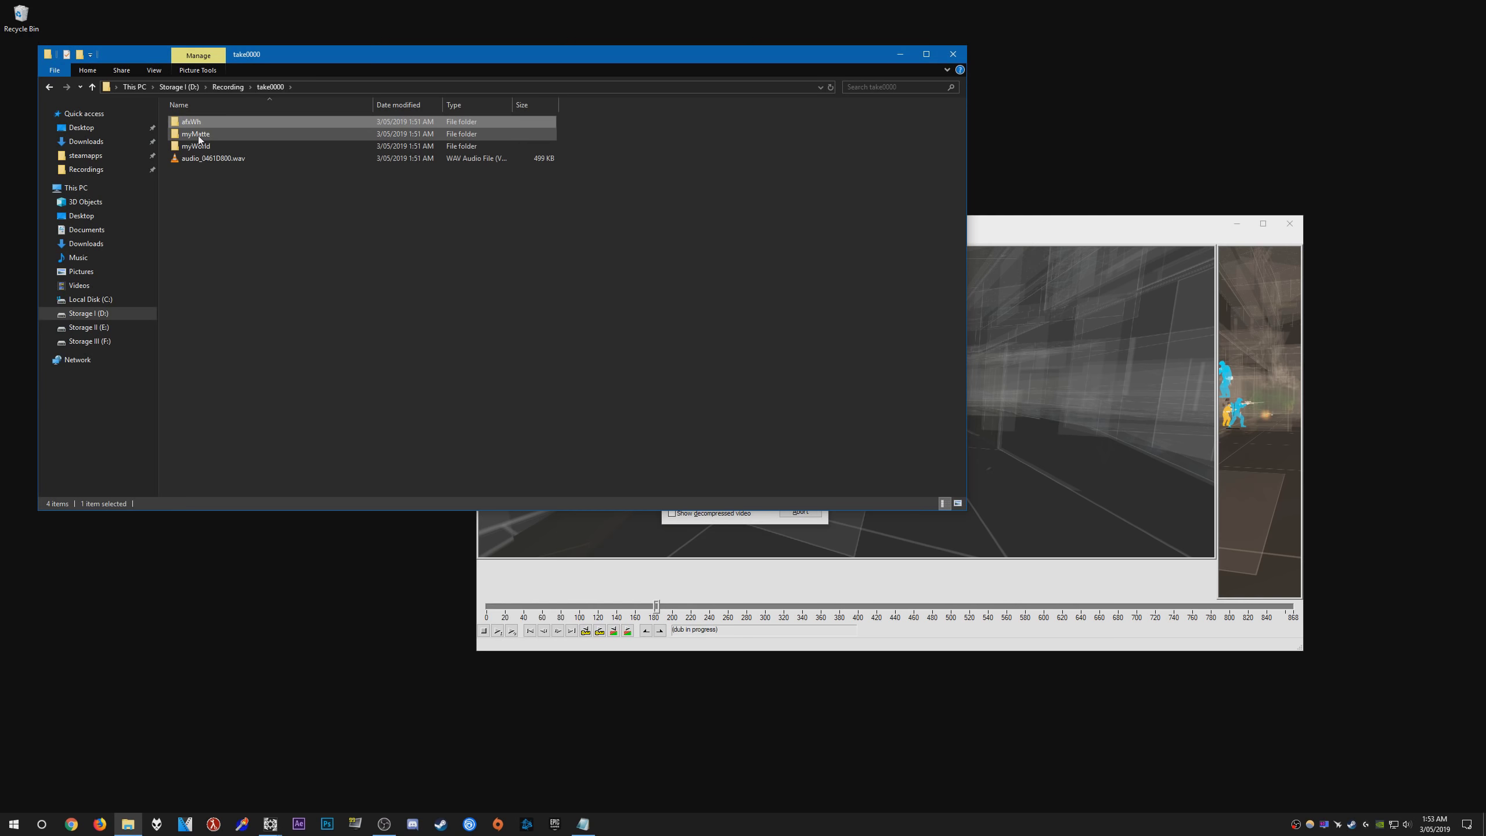
Step: Check the myMatte folder, then select matte.avi, wh.avi and world.avi in Recording
{"action": "double_click", "coordinate": [209, 137]}
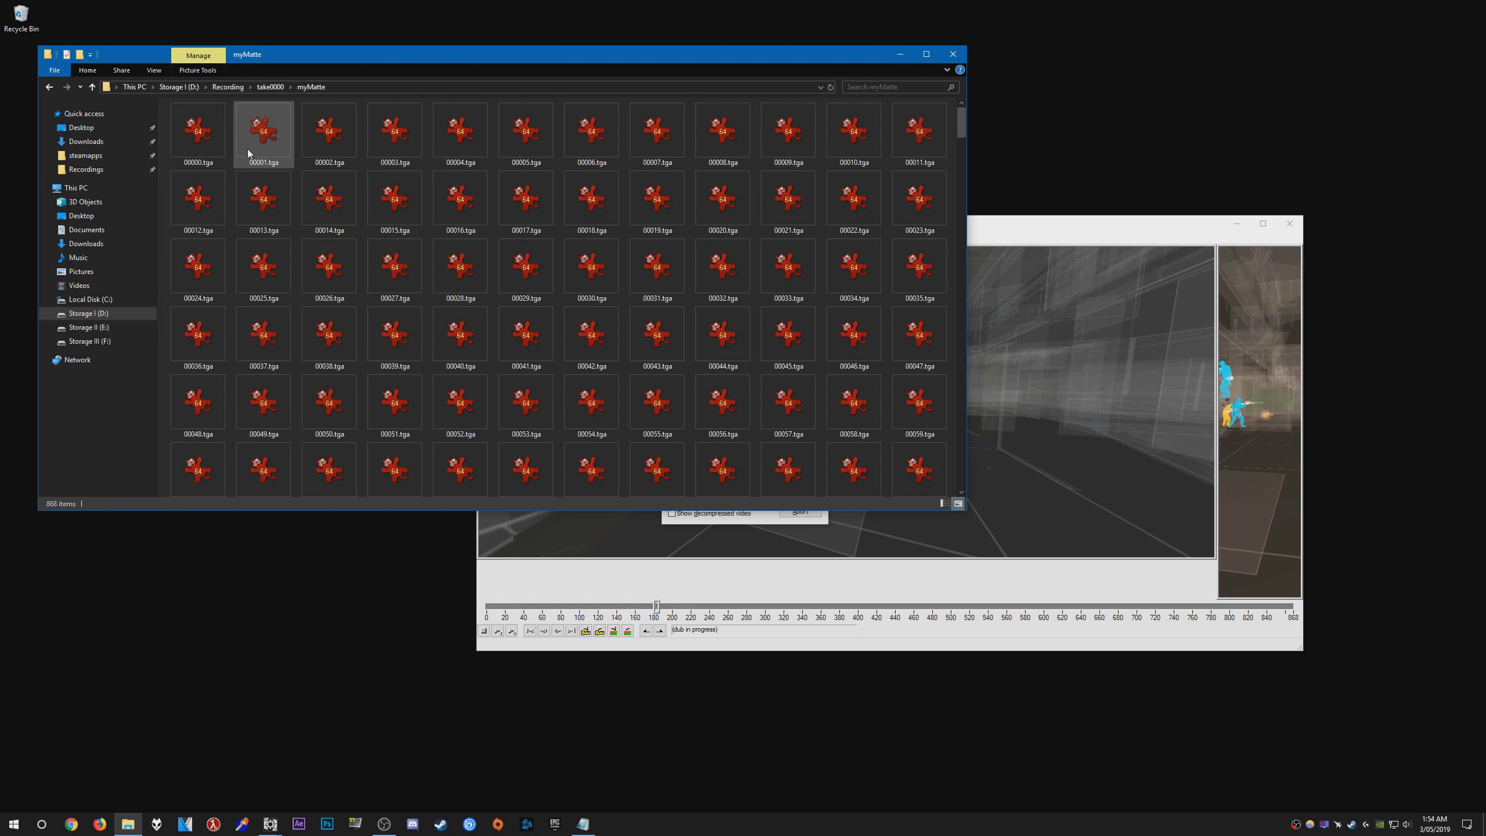
{"action": "key", "text": "alt+Left"}
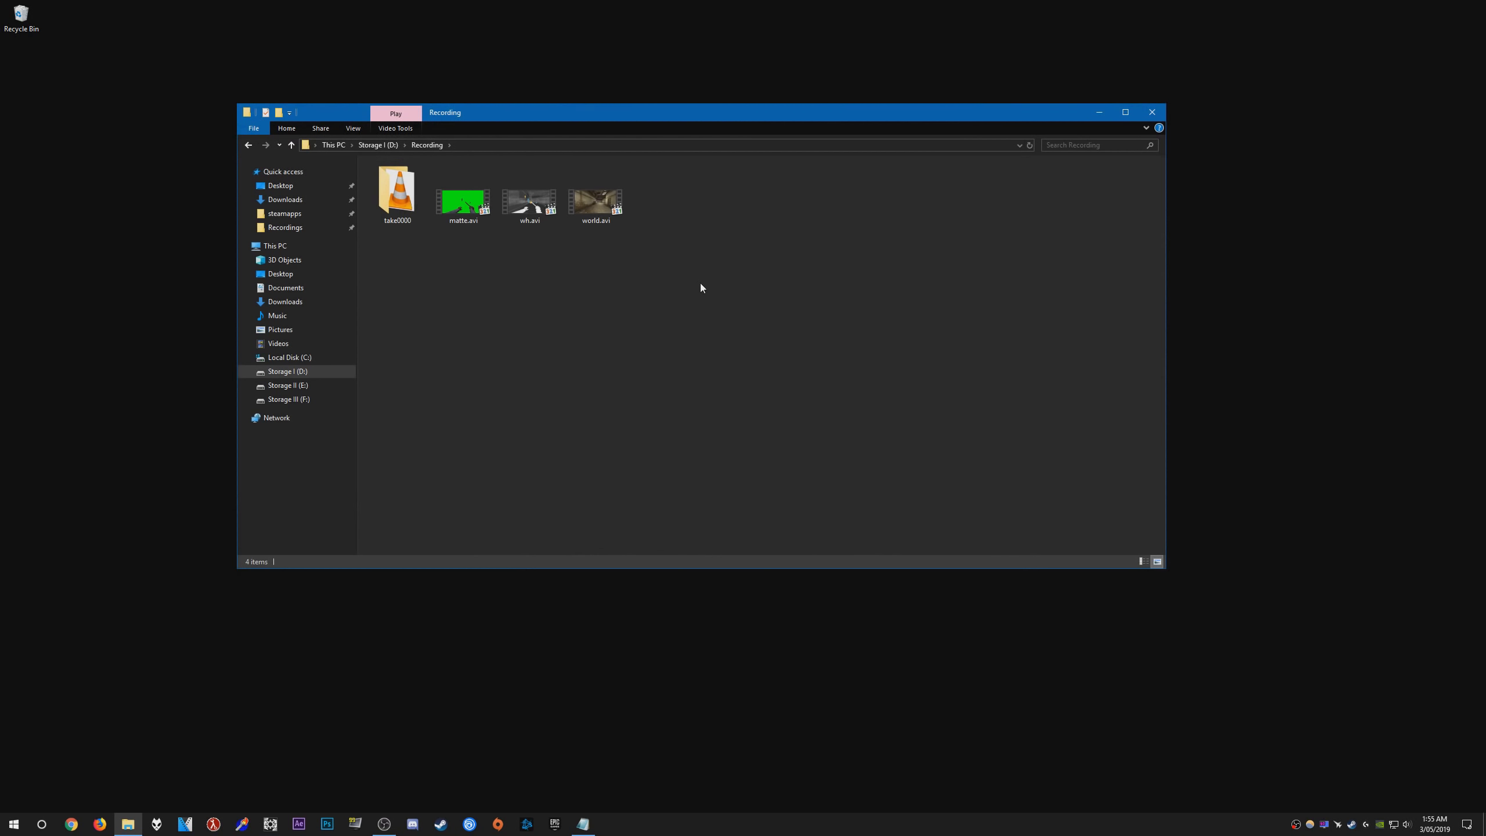
{"action": "left_click", "coordinate": [462, 222]}
{"action": "left_click", "coordinate": [524, 225]}
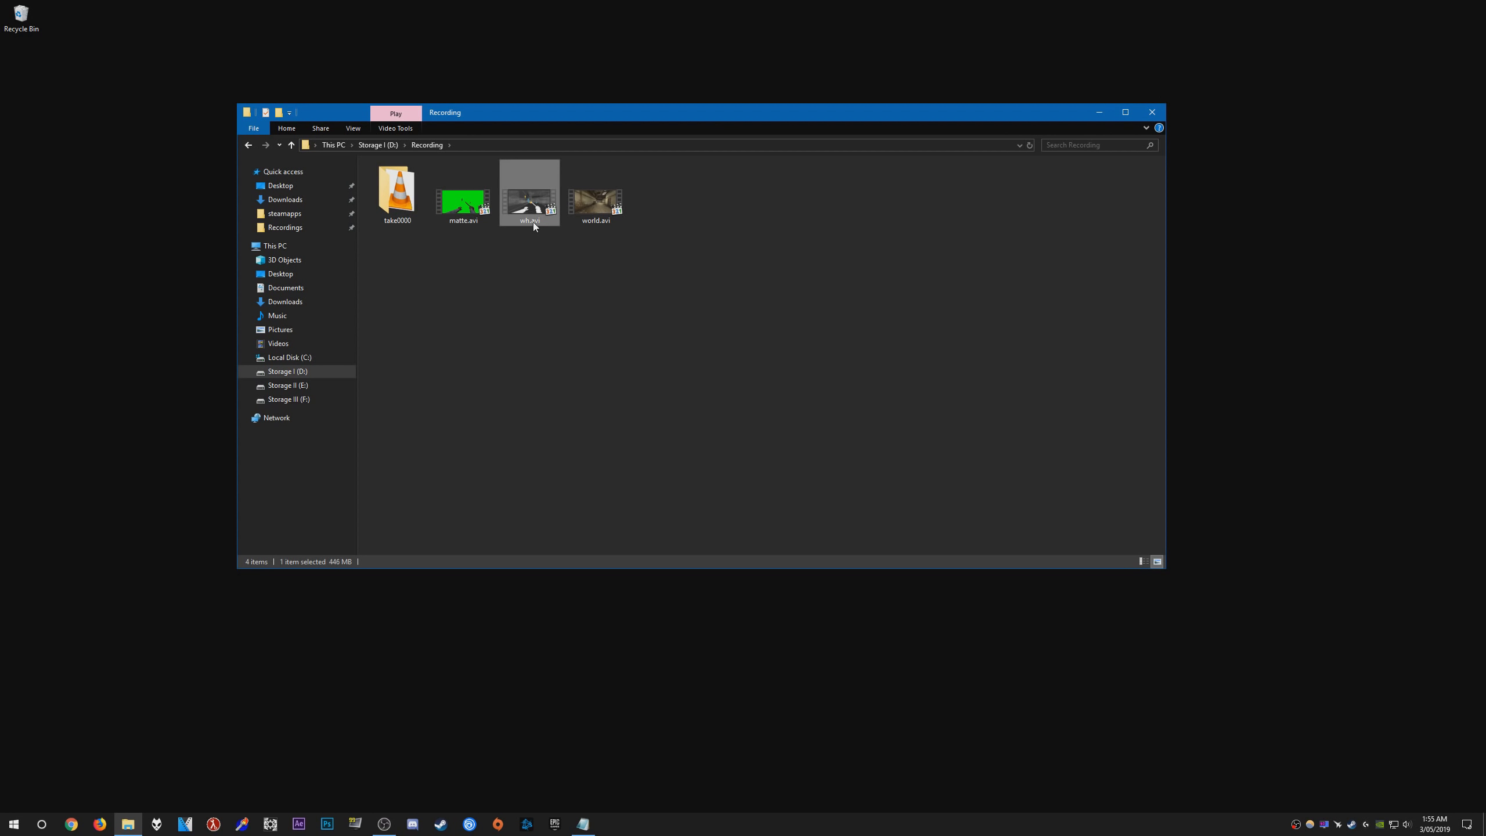
{"action": "left_click", "coordinate": [576, 221]}
{"action": "left_click", "coordinate": [577, 264]}
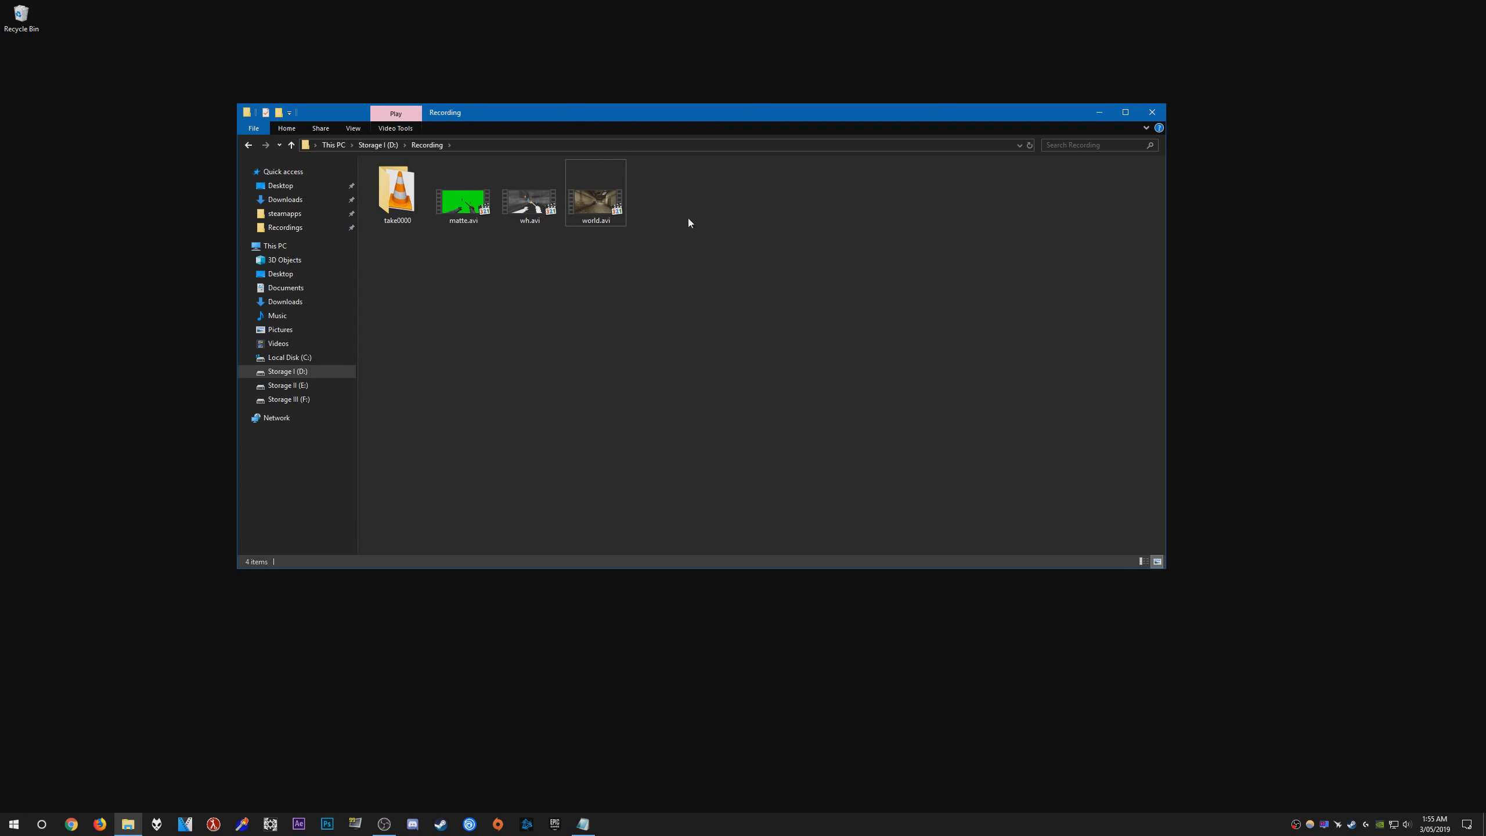
{"action": "left_click_drag", "start_coordinate": [459, 260], "coordinate": [653, 240]}
{"action": "left_click", "coordinate": [654, 240]}
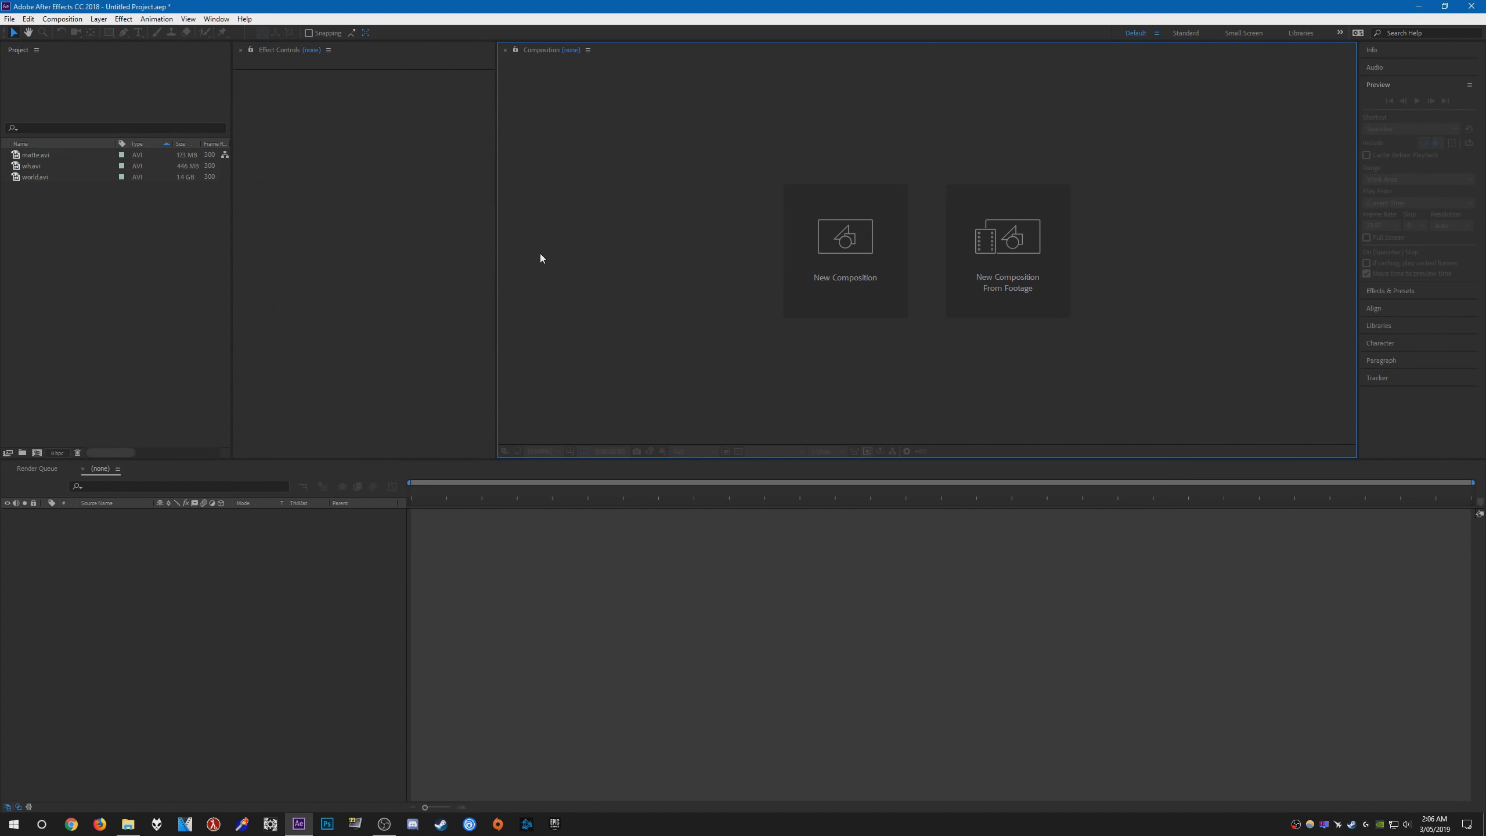
Step: Enlarge the world comp view, then stack wh.avi and matte.avi above world.avi
{"action": "left_click_drag", "start_coordinate": [47, 198], "coordinate": [36, 452]}
{"action": "left_click", "coordinate": [93, 209]}
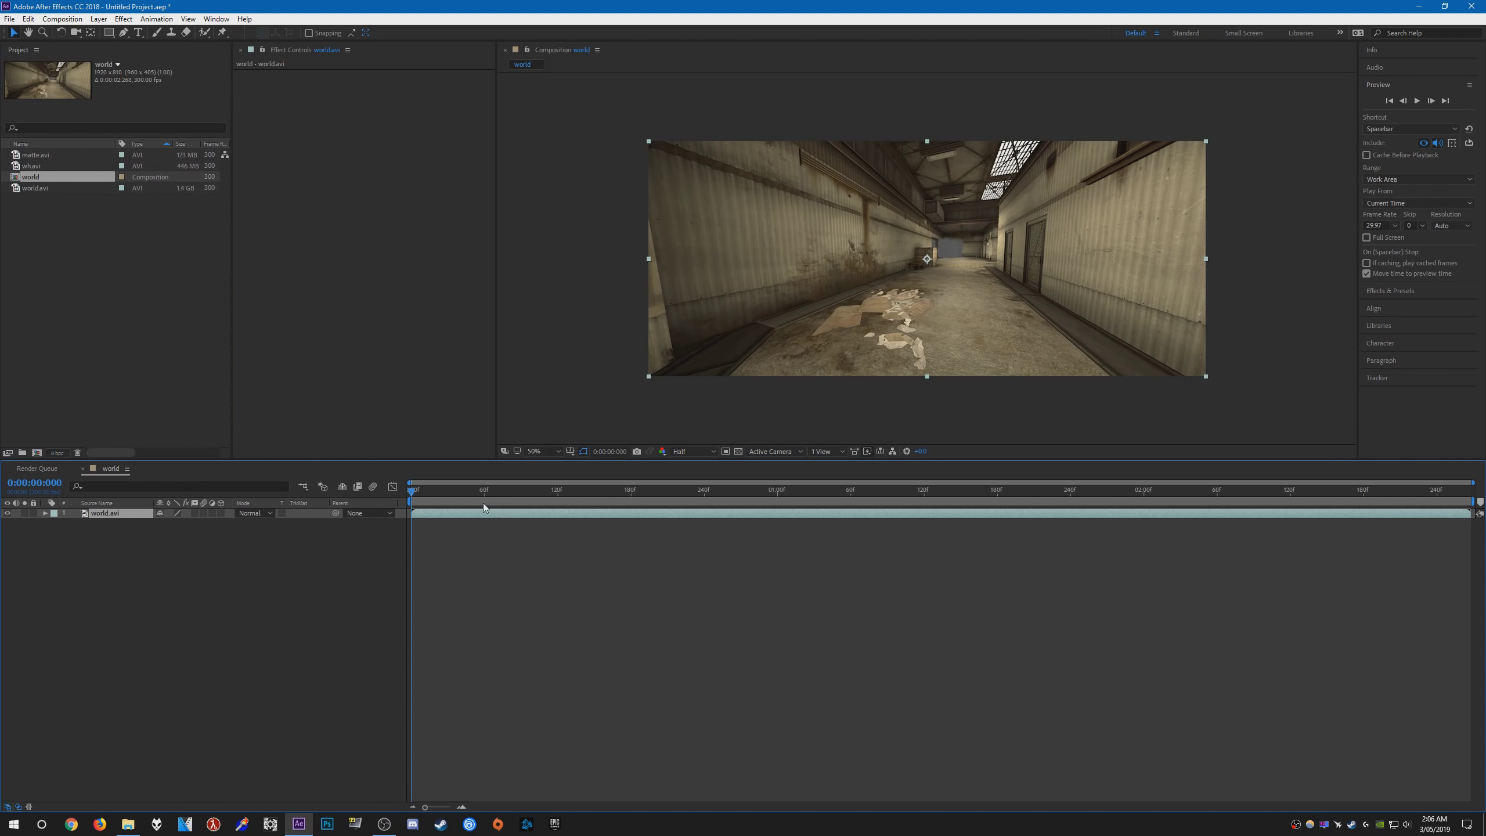
{"action": "left_click_drag", "start_coordinate": [413, 492], "coordinate": [864, 500]}
{"action": "left_click", "coordinate": [541, 452]}
{"action": "left_click", "coordinate": [544, 475]}
{"action": "left_click_drag", "start_coordinate": [27, 167], "coordinate": [113, 511]}
{"action": "left_click_drag", "start_coordinate": [47, 154], "coordinate": [93, 514]}
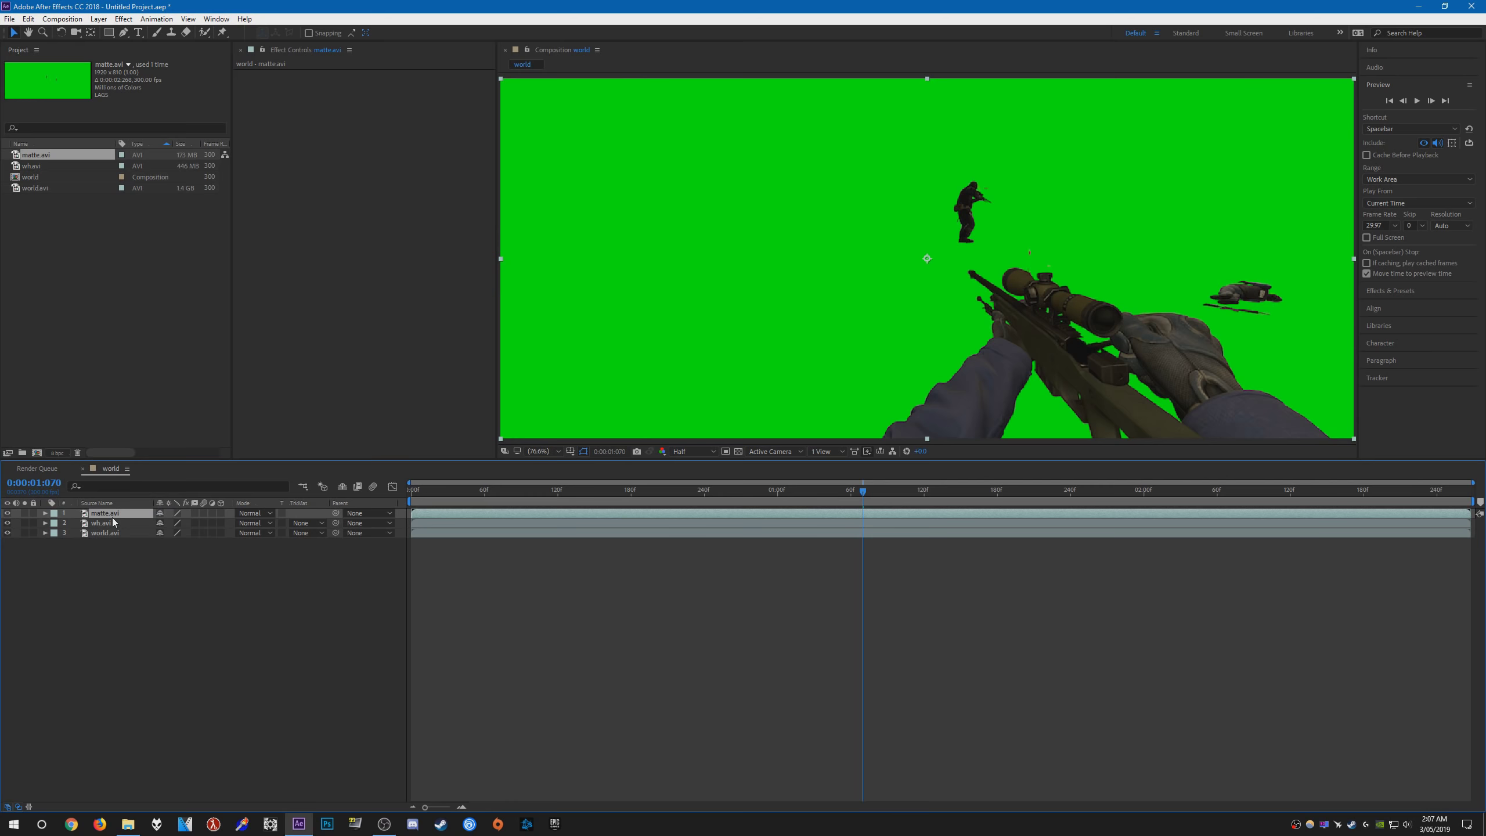
Step: Apply Keylight (1.2) to matte.avi and eyedrop the green screen colour
{"action": "key", "text": "ctrl+space"}
{"action": "type", "text": "keyl"}
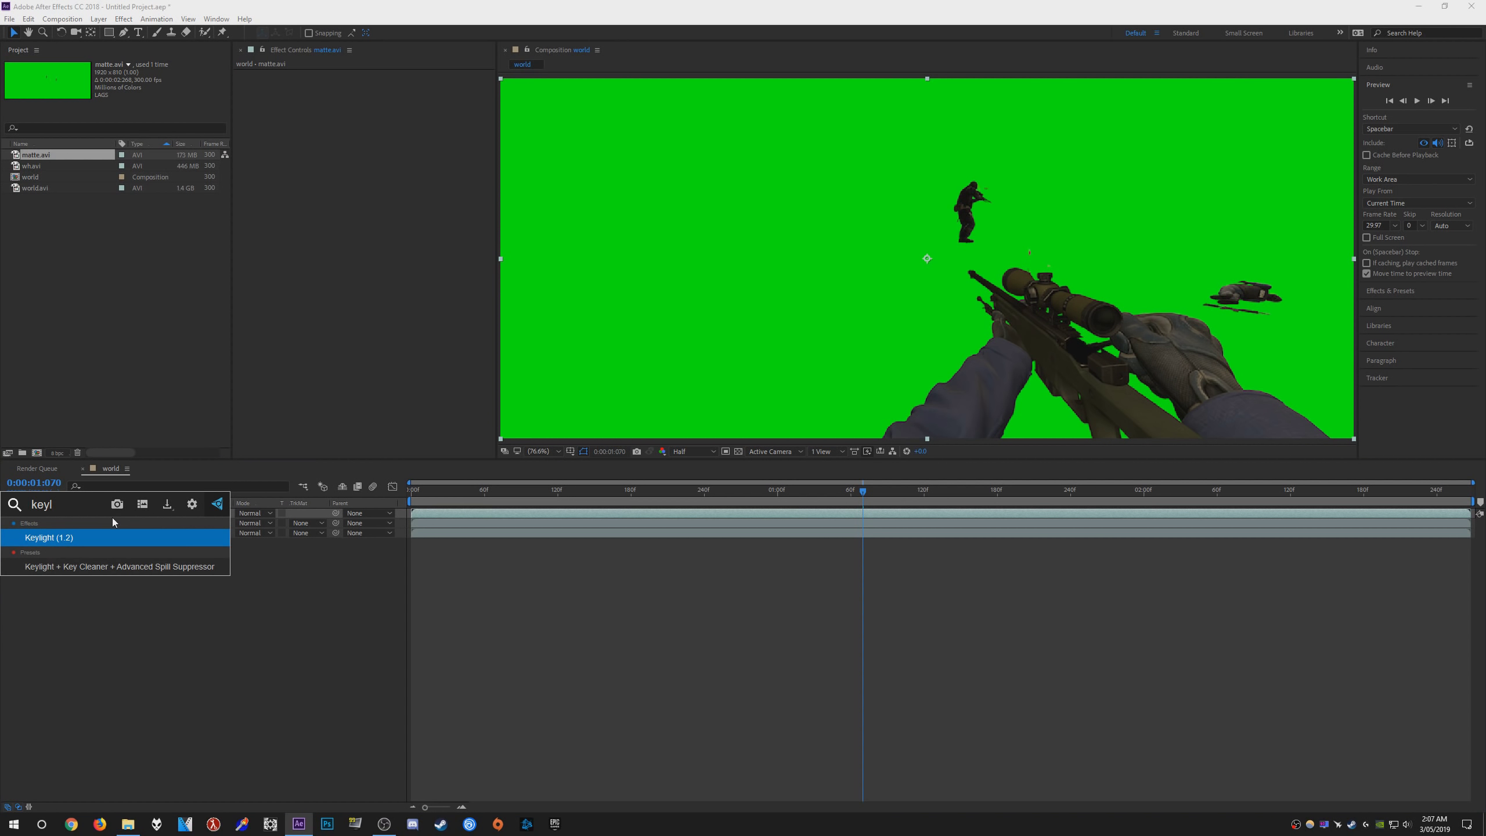
{"action": "key", "text": "Return"}
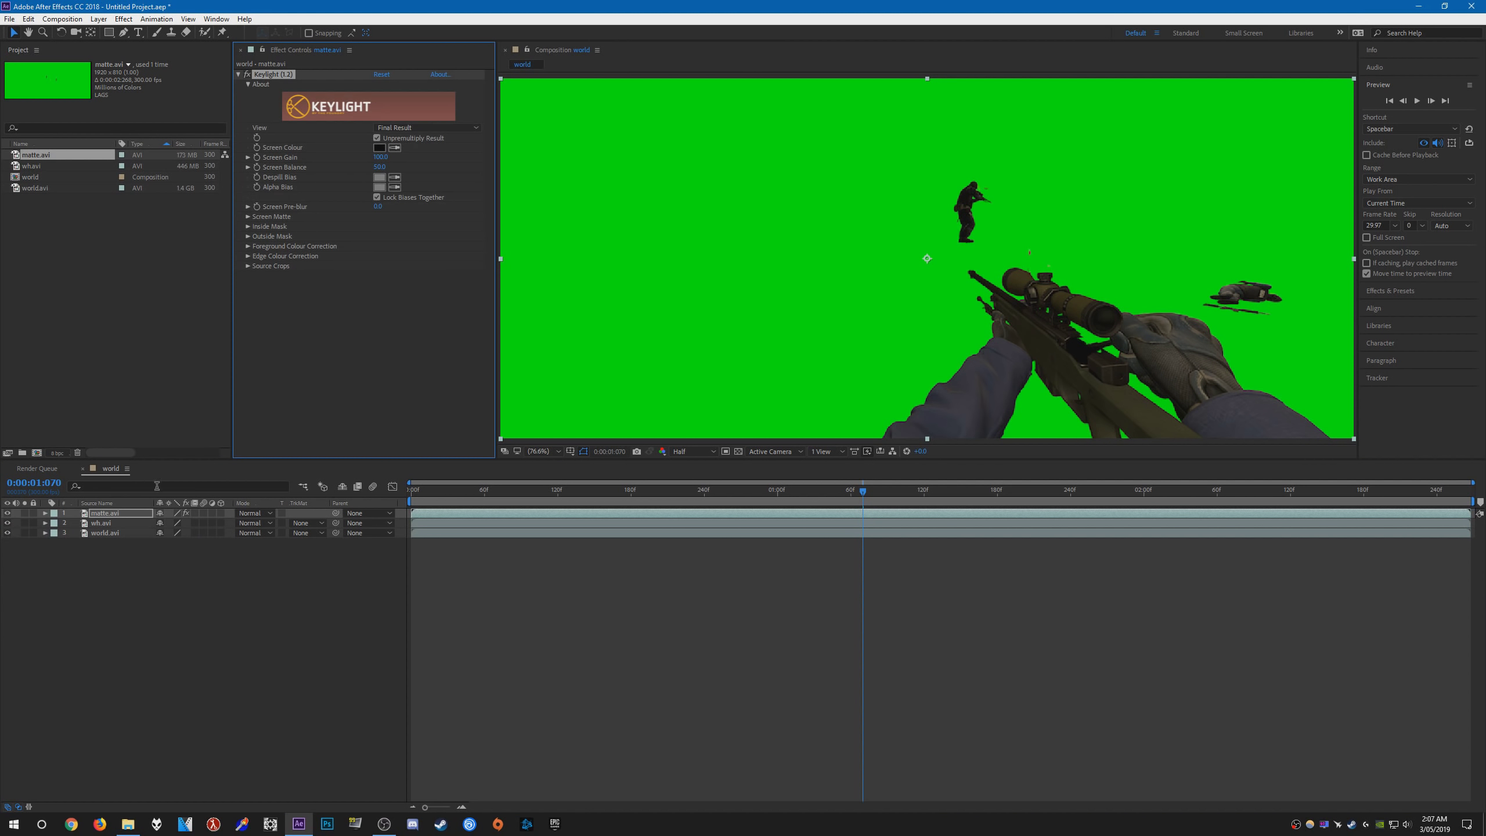
{"action": "left_click", "coordinate": [622, 197]}
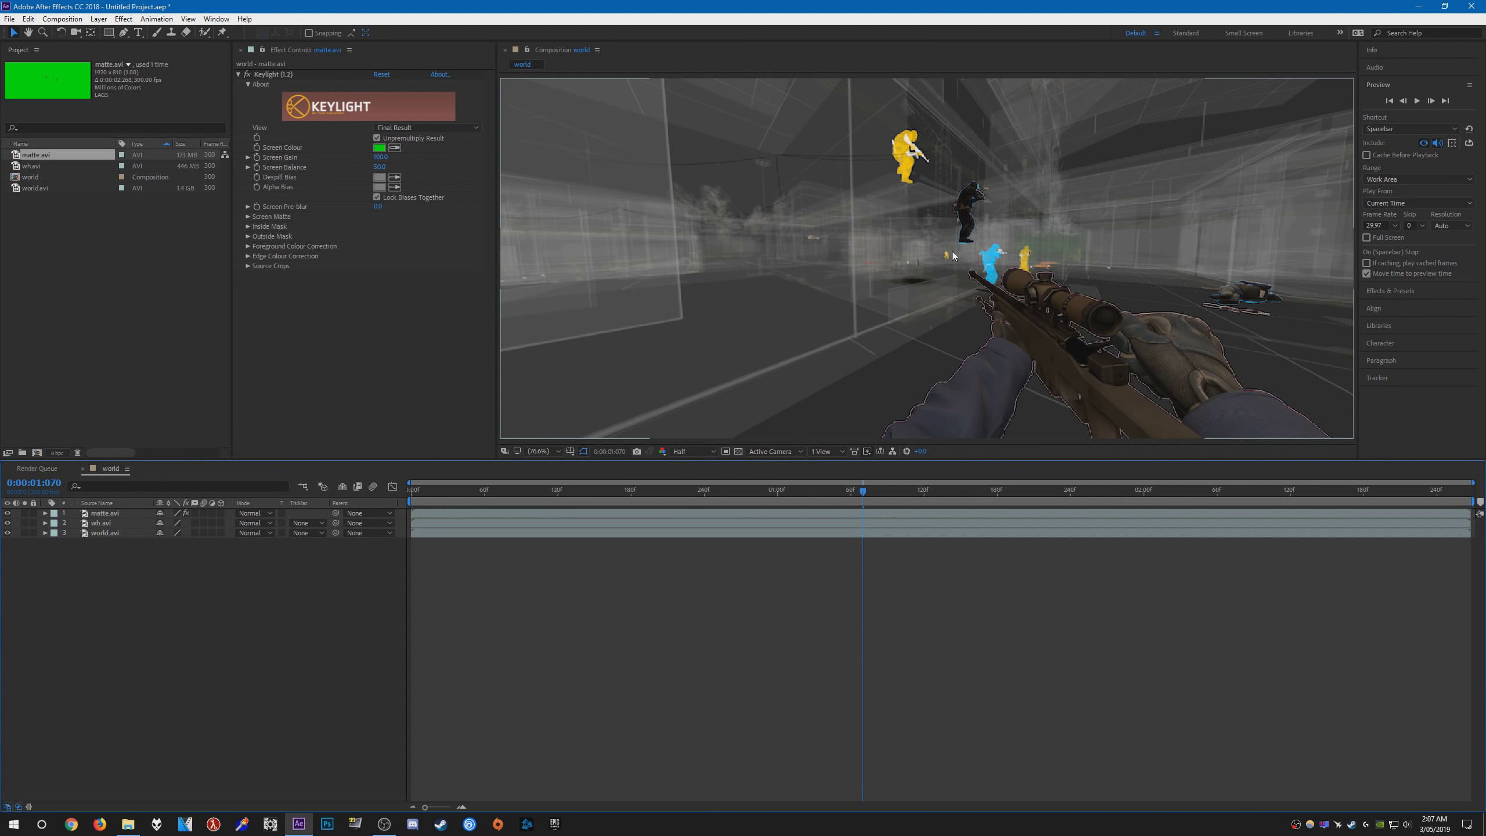
Step: Apply Tint to wh.avi, mapping white to cyan with Amount to Tint about 81%
{"action": "left_click", "coordinate": [116, 526]}
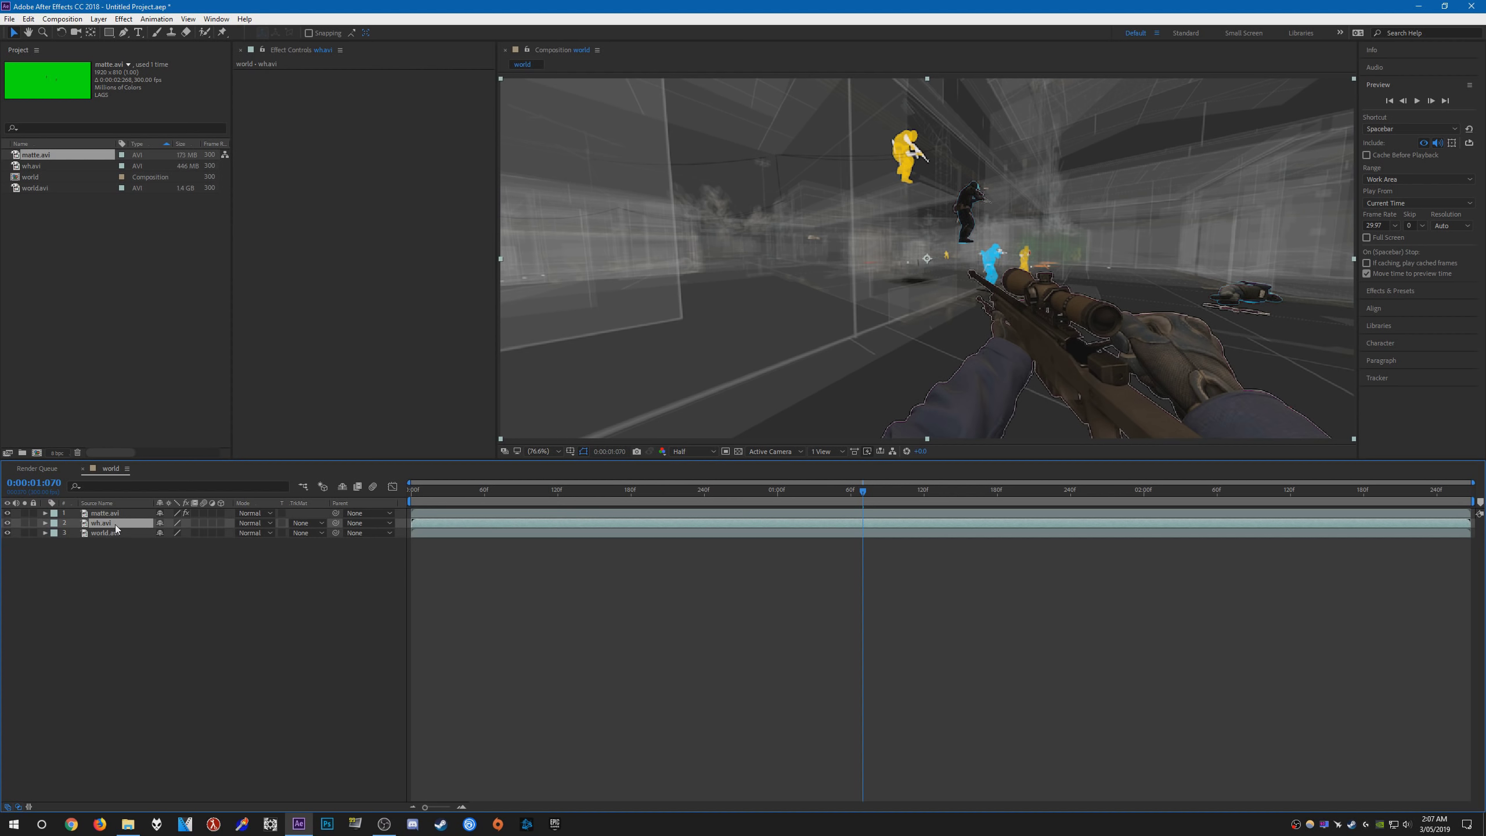
{"action": "key", "text": "ctrl+space"}
{"action": "type", "text": "tint"}
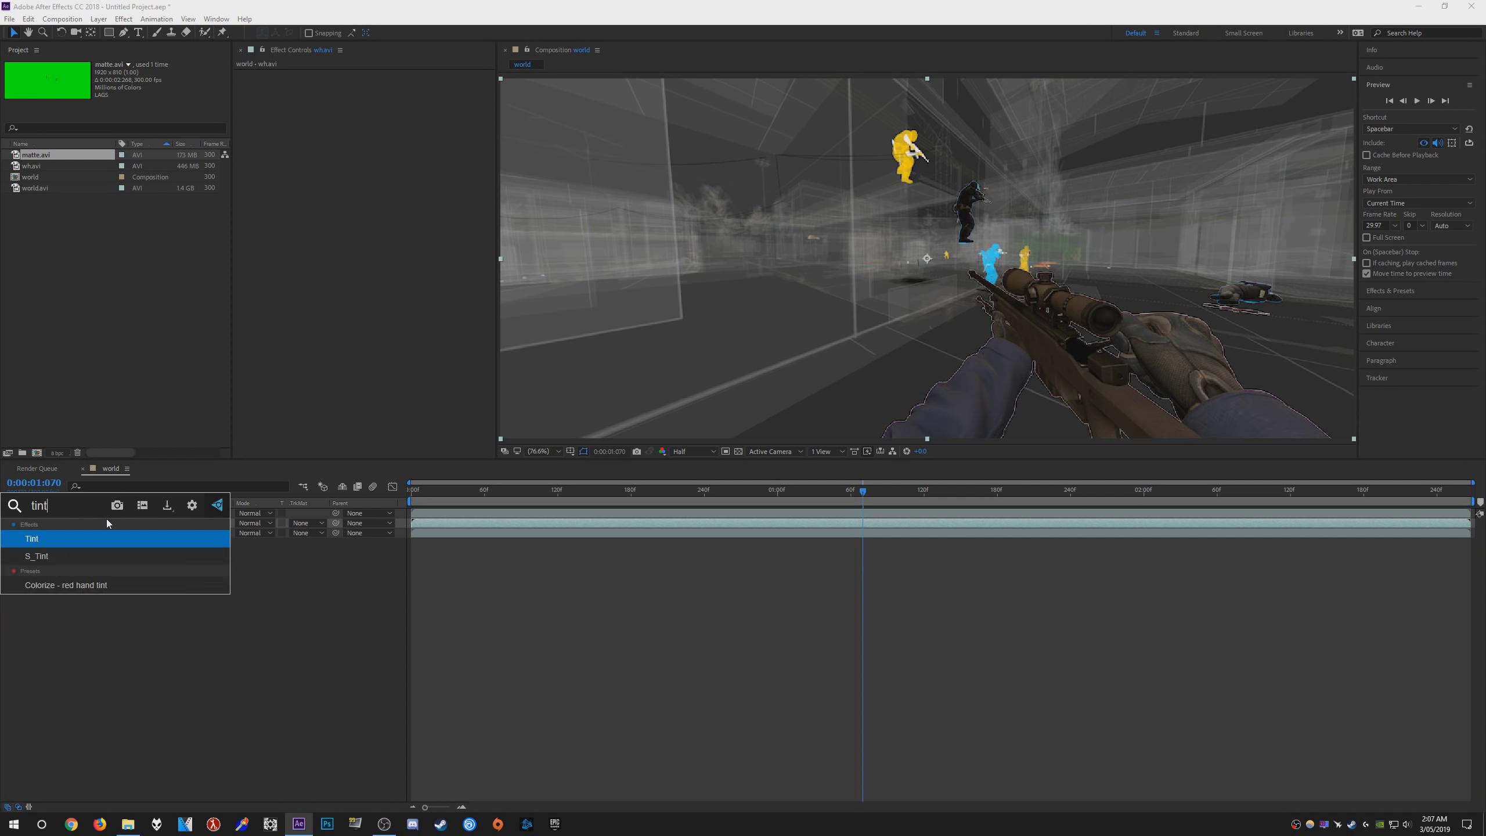
{"action": "key", "text": "Return"}
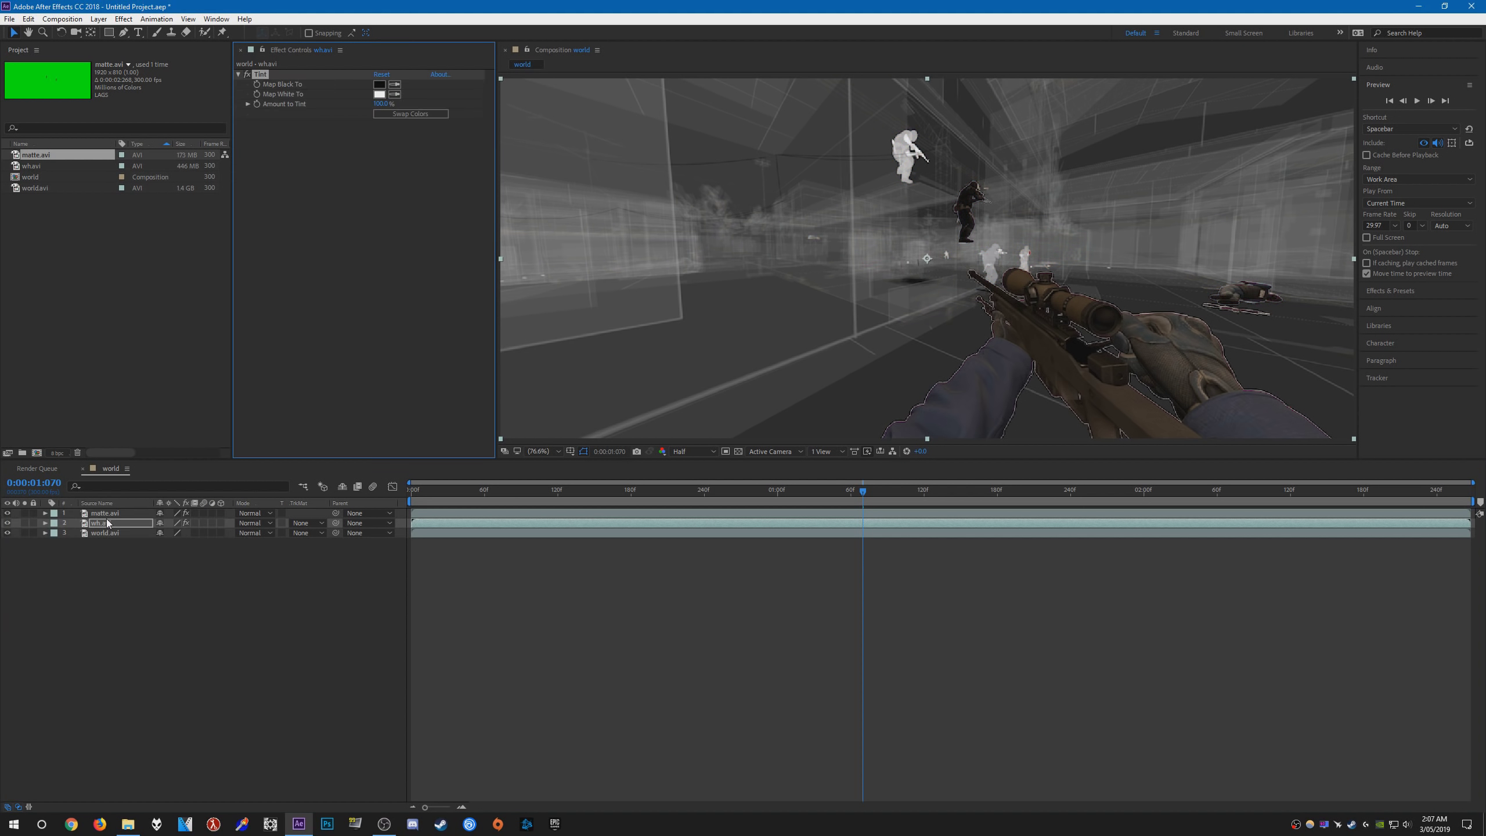
{"action": "left_click", "coordinate": [379, 94]}
{"action": "left_click", "coordinate": [715, 375]}
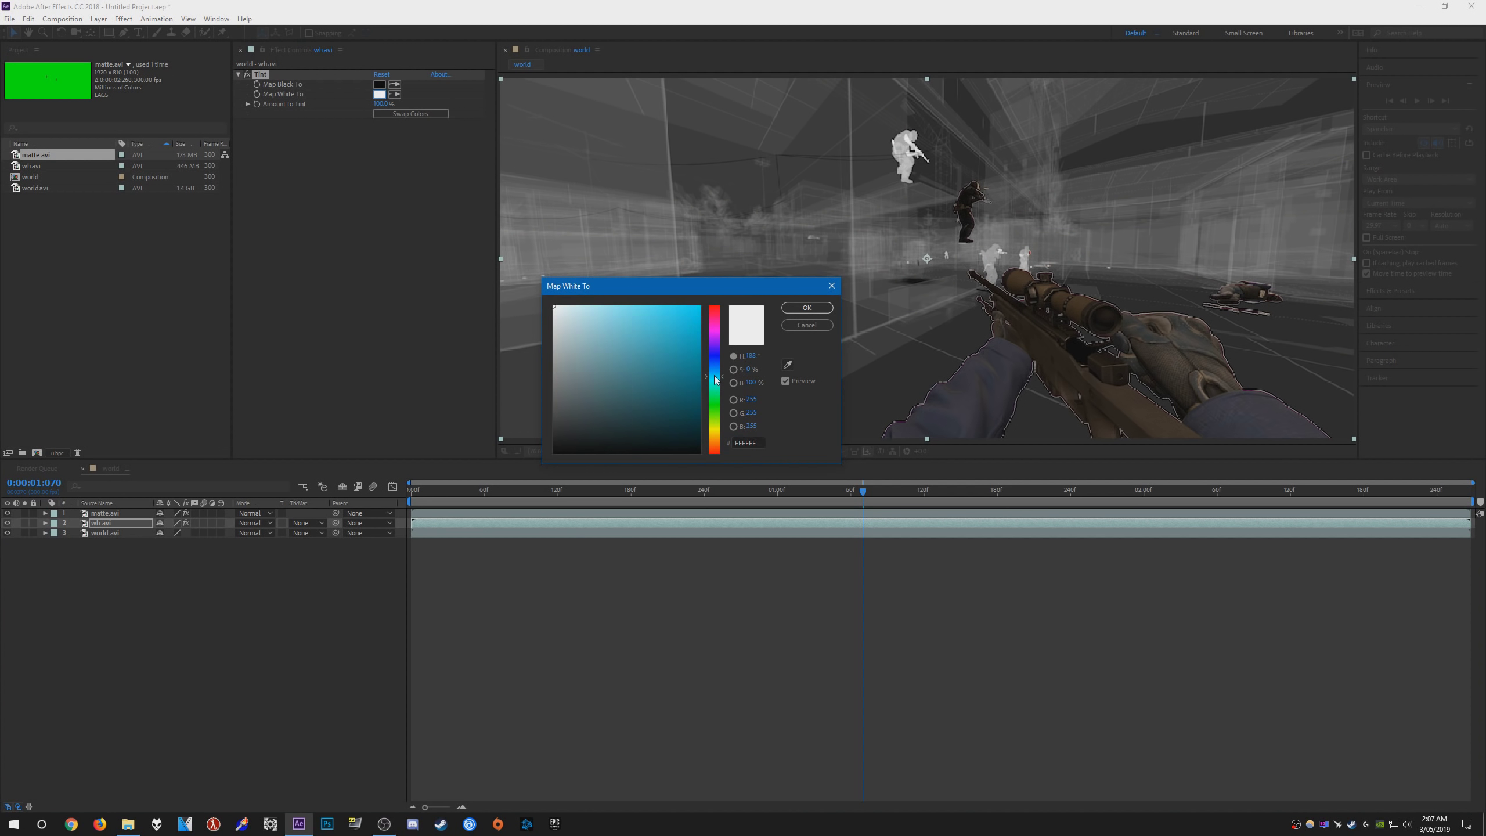
{"action": "left_click", "coordinate": [689, 339]}
{"action": "left_click", "coordinate": [806, 307]}
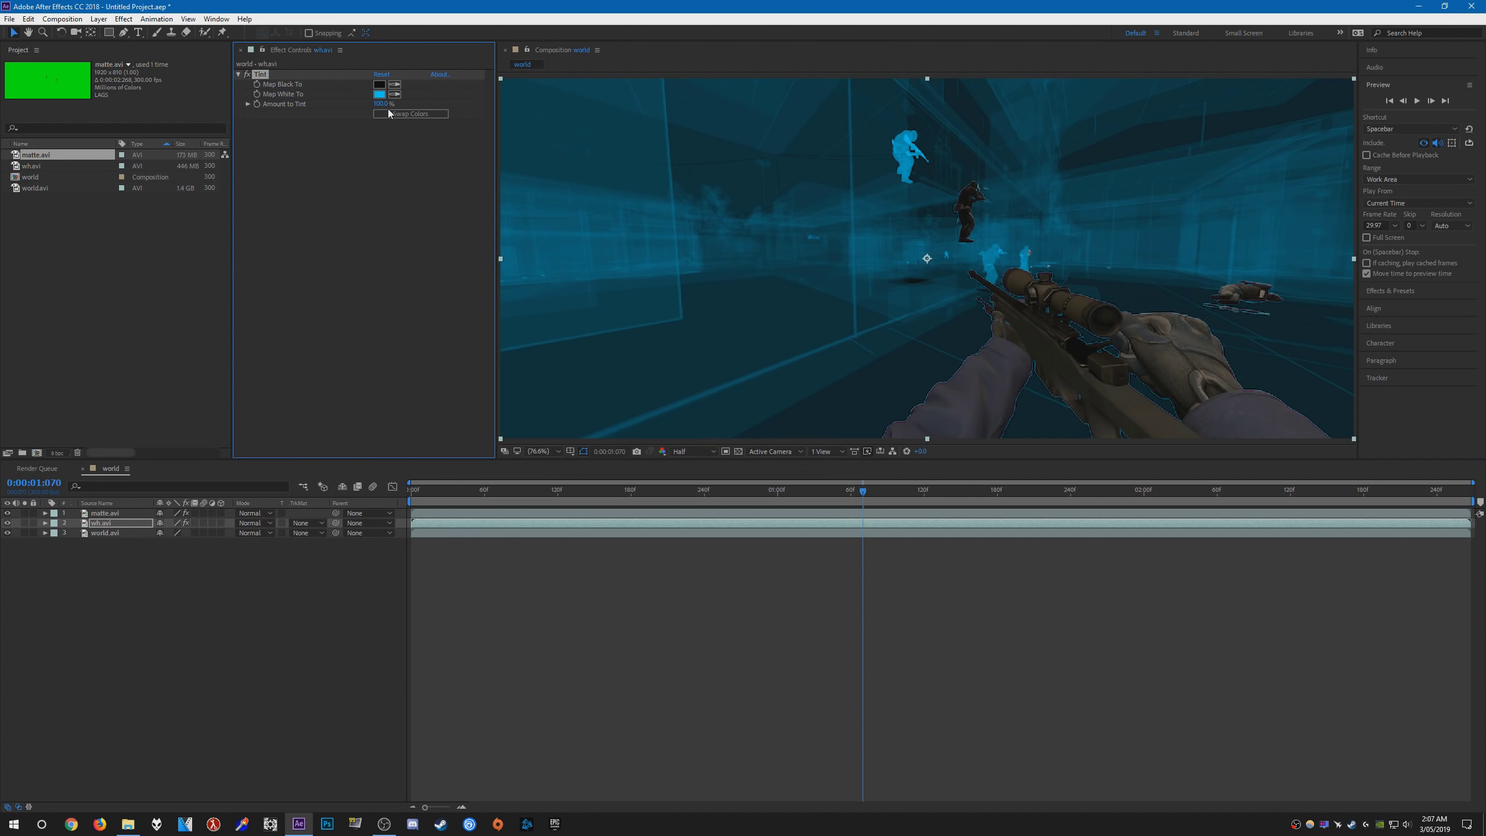
{"action": "left_click_drag", "start_coordinate": [378, 103], "coordinate": [366, 108]}
{"action": "left_click", "coordinate": [358, 268]}
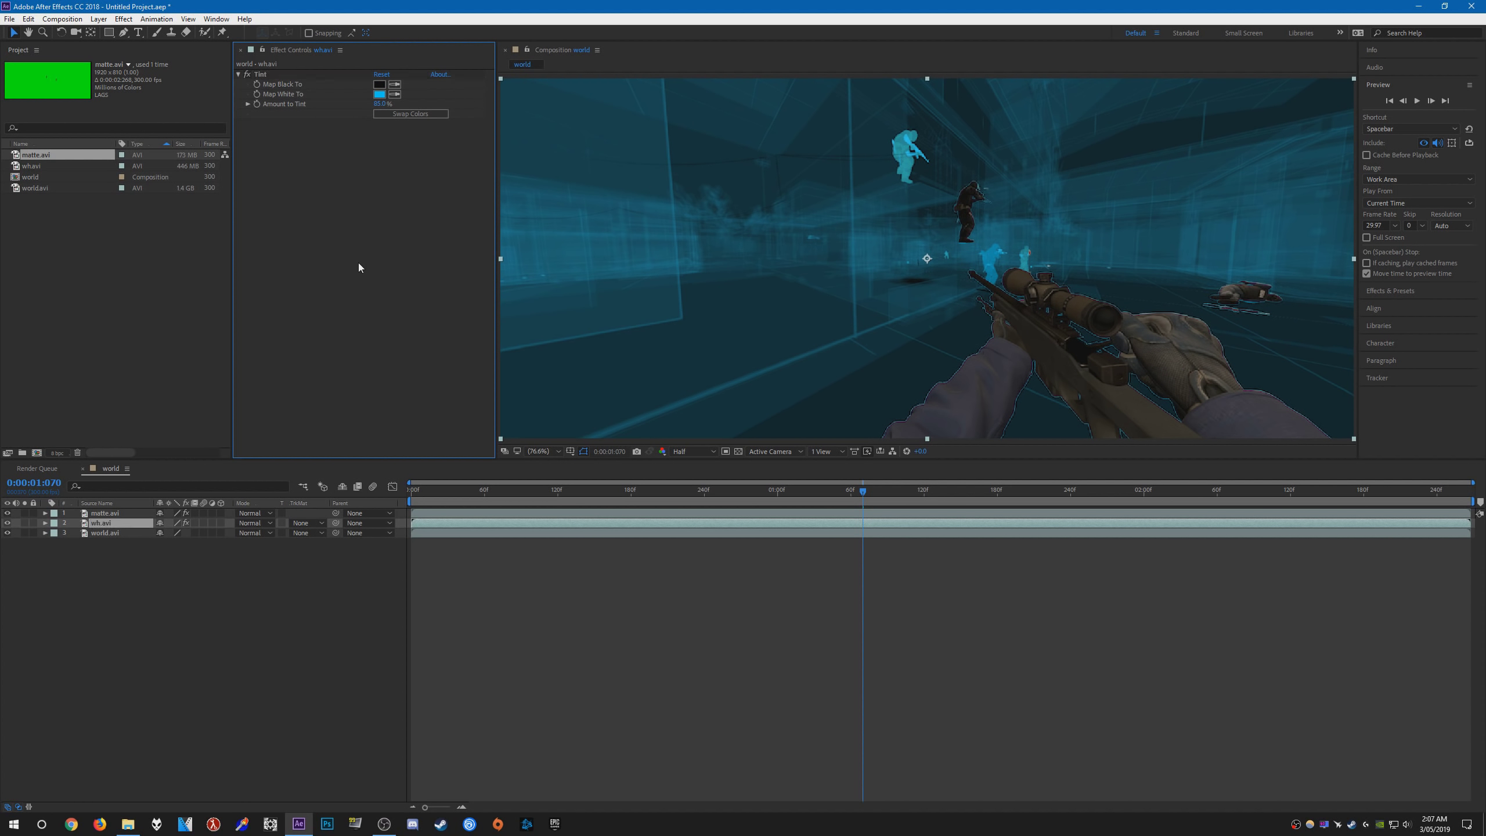
{"action": "left_click", "coordinate": [187, 588]}
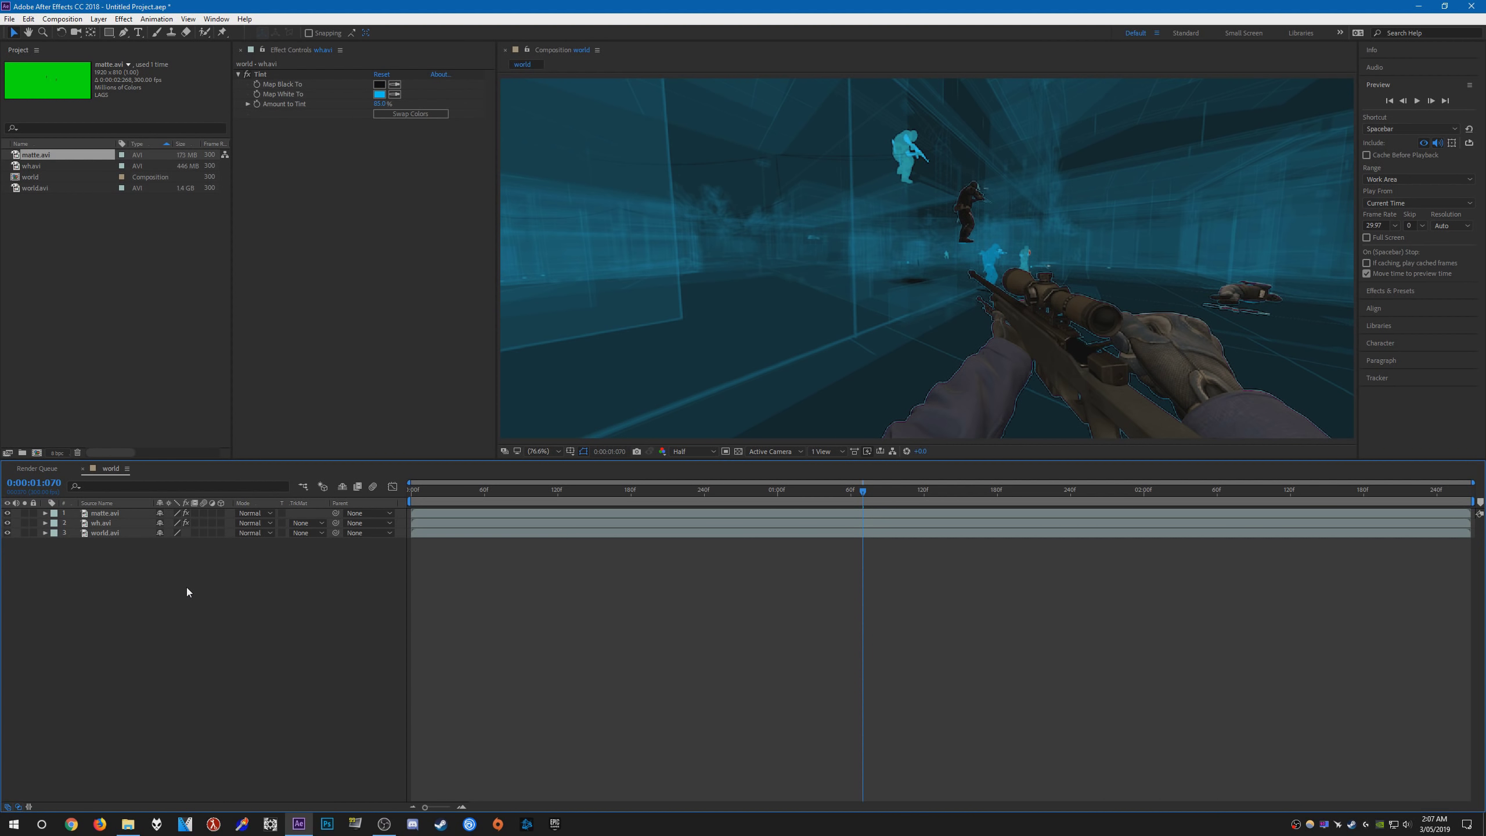
Step: Hide wh.avi and scrub to later frames to preview the composite
{"action": "left_click", "coordinate": [7, 522]}
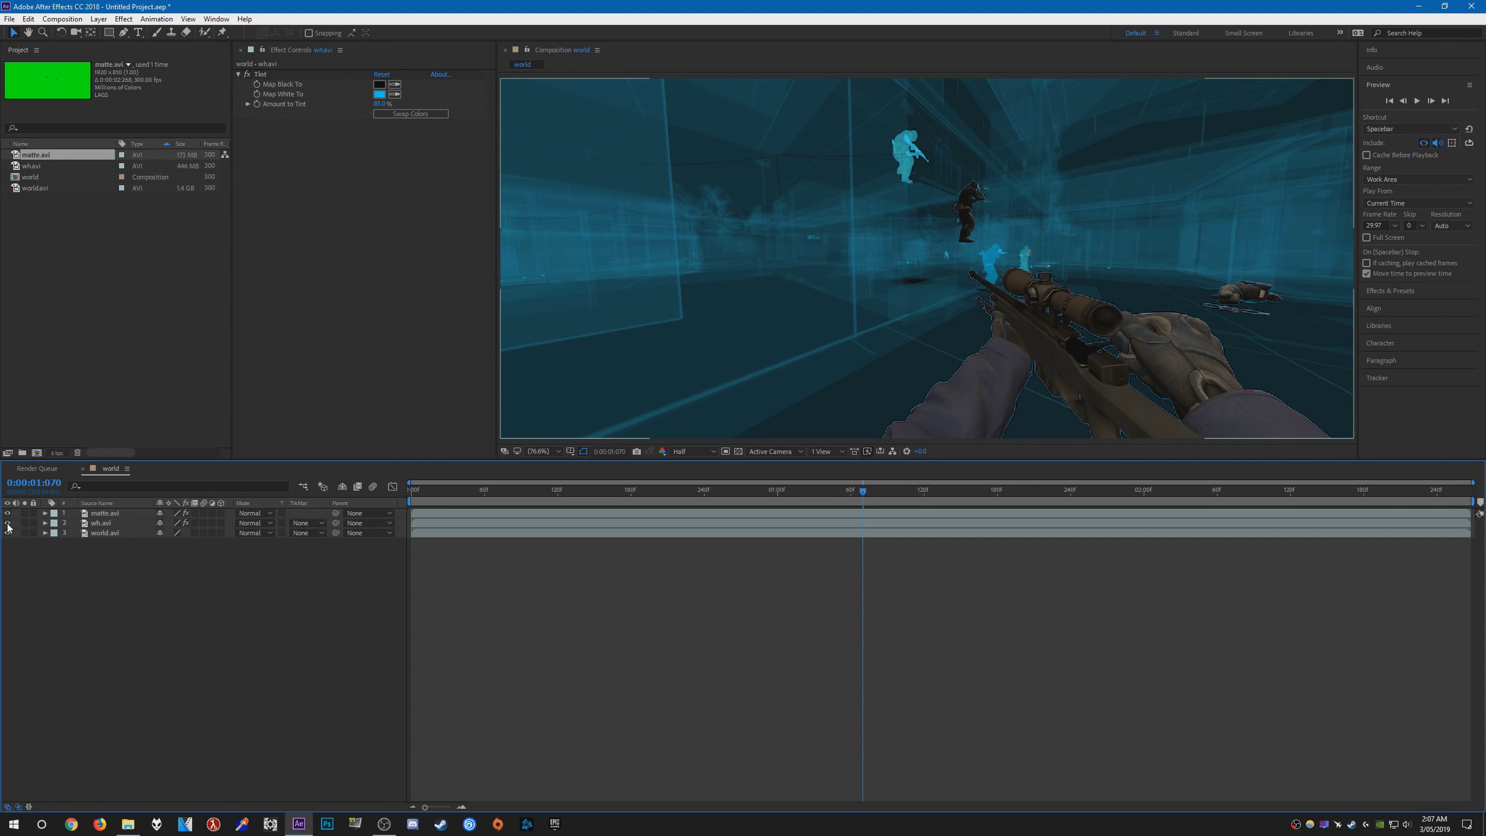
{"action": "left_click", "coordinate": [886, 496]}
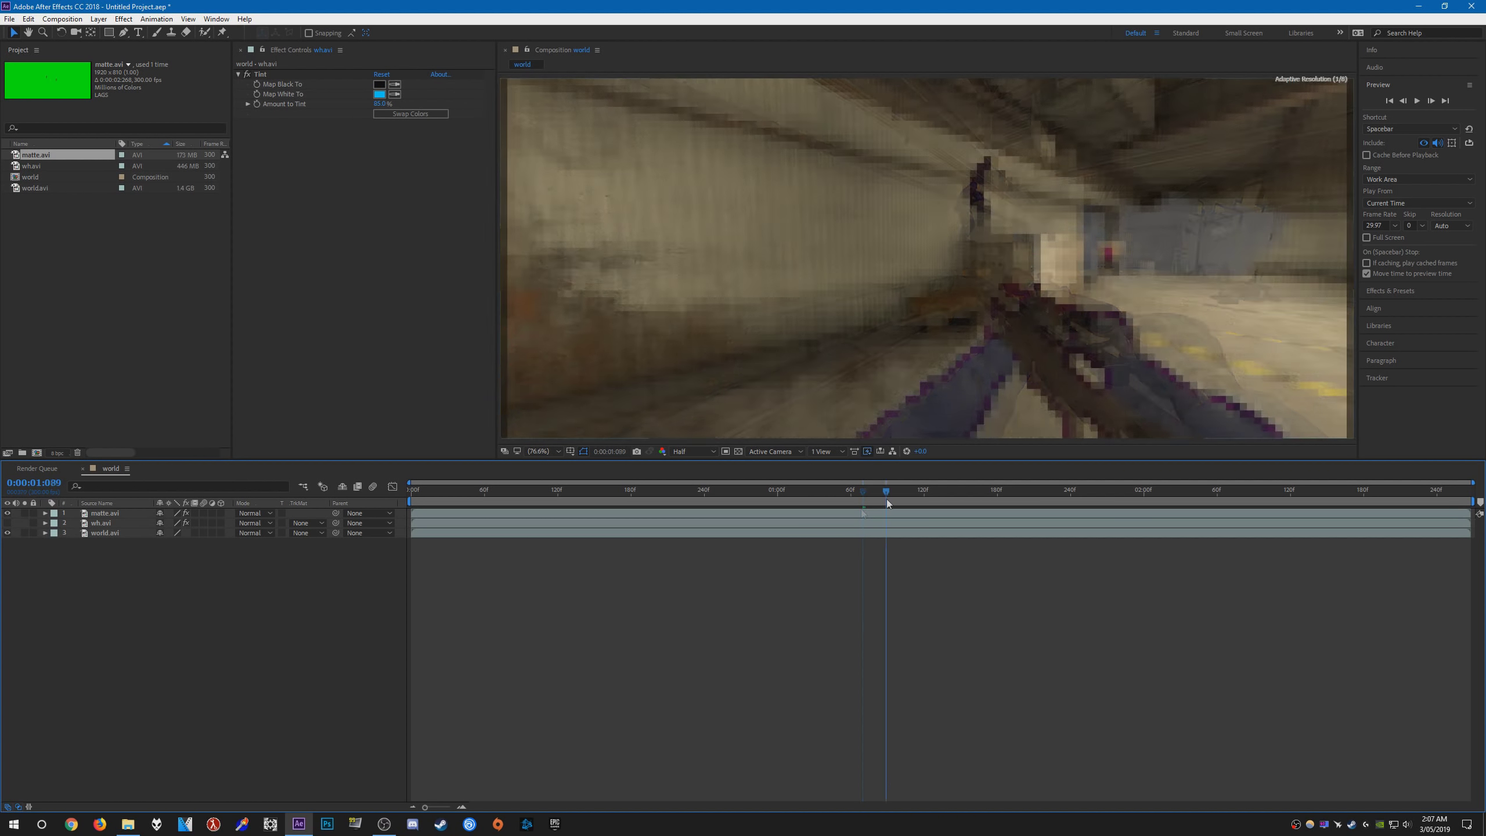
{"action": "left_click_drag", "start_coordinate": [887, 496], "coordinate": [1188, 496]}
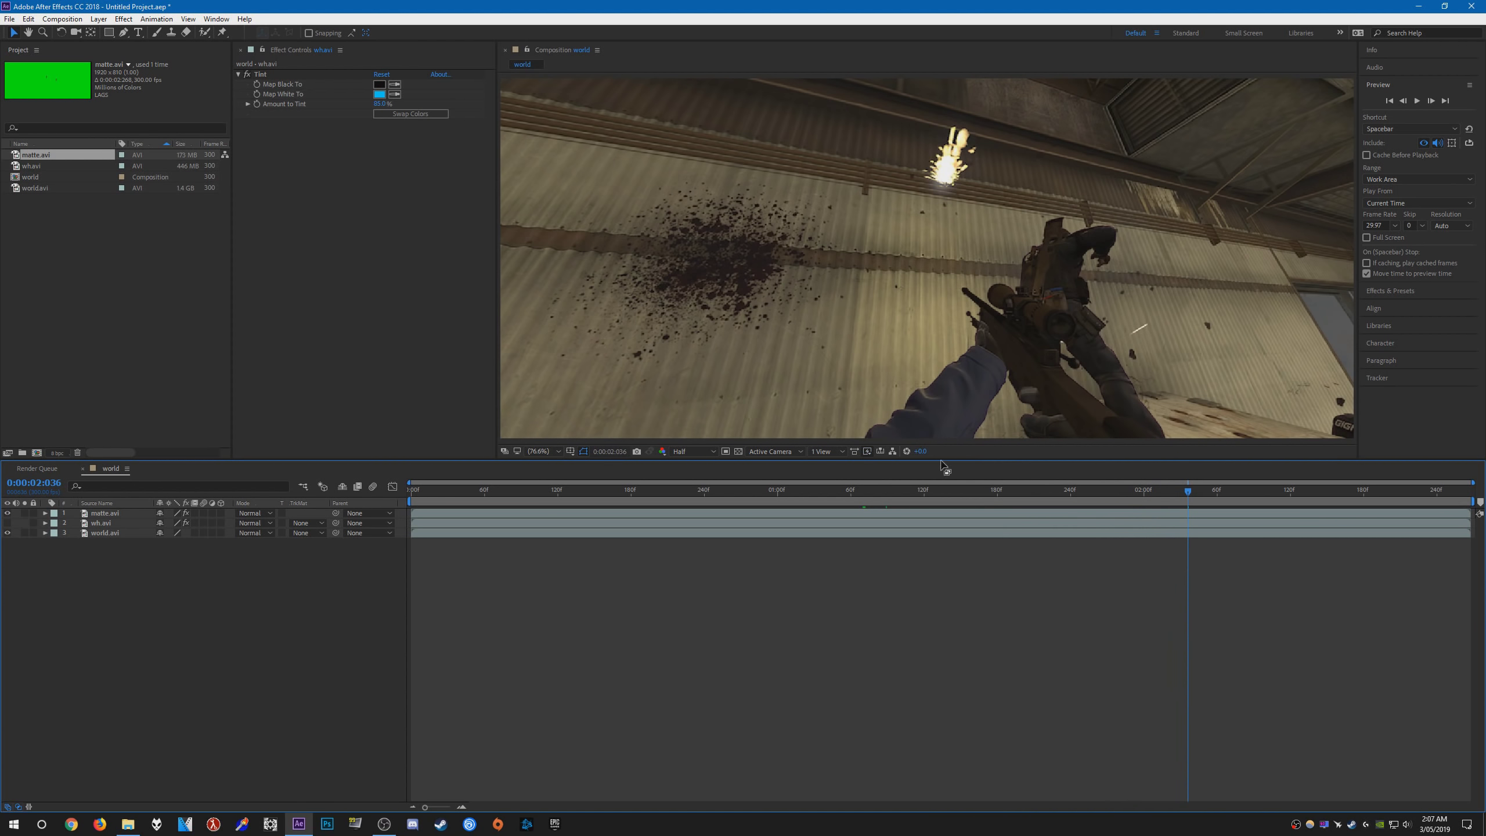
{"action": "left_click", "coordinate": [101, 523]}
{"action": "left_click", "coordinate": [172, 548]}
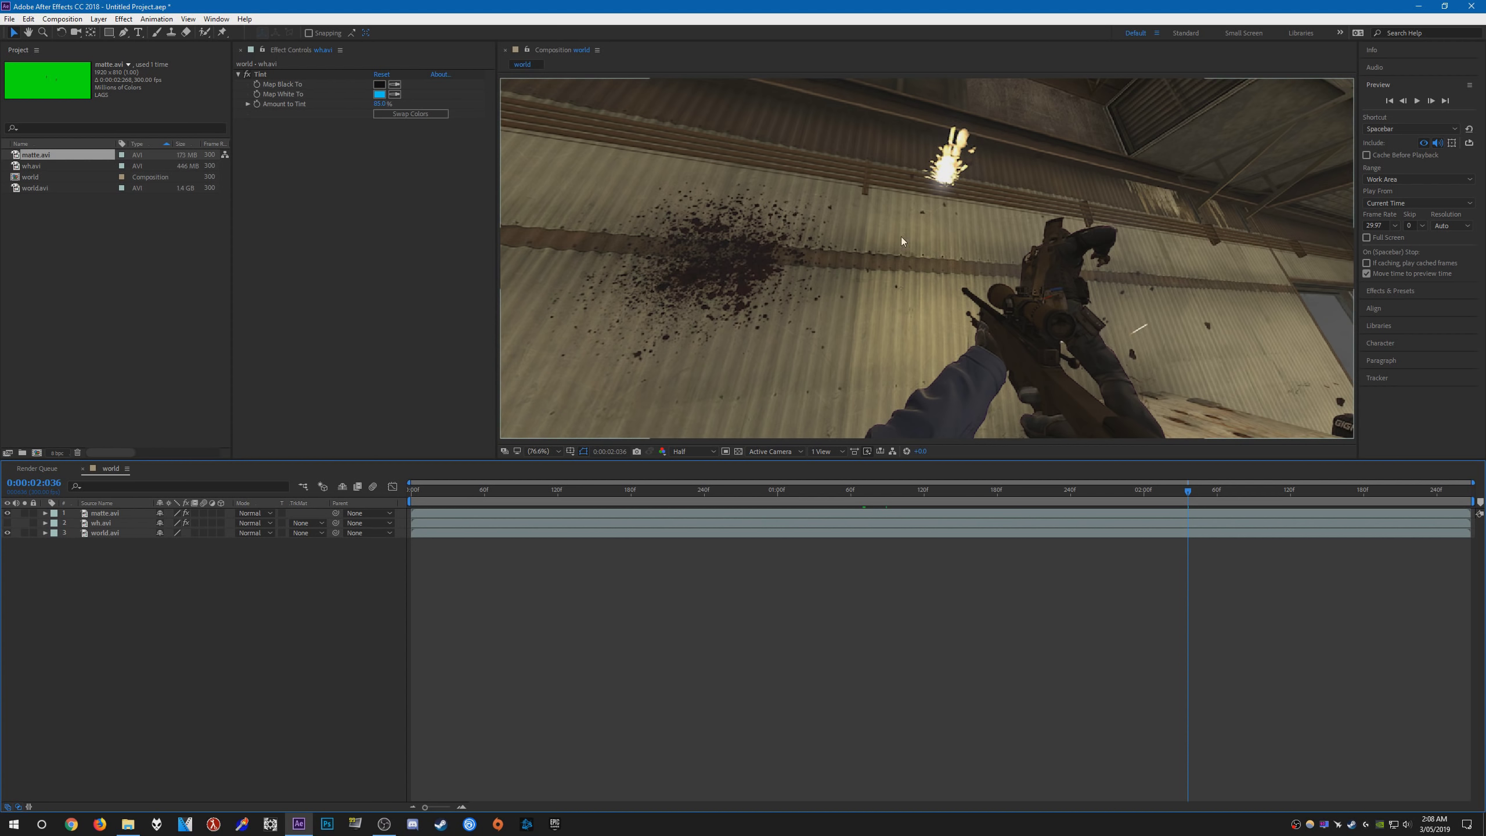
Step: Show wh.avi and keyframe its Opacity 0%, 100%, 100%, 0% to fade around the shot
{"action": "left_click", "coordinate": [7, 522]}
{"action": "left_click", "coordinate": [110, 526]}
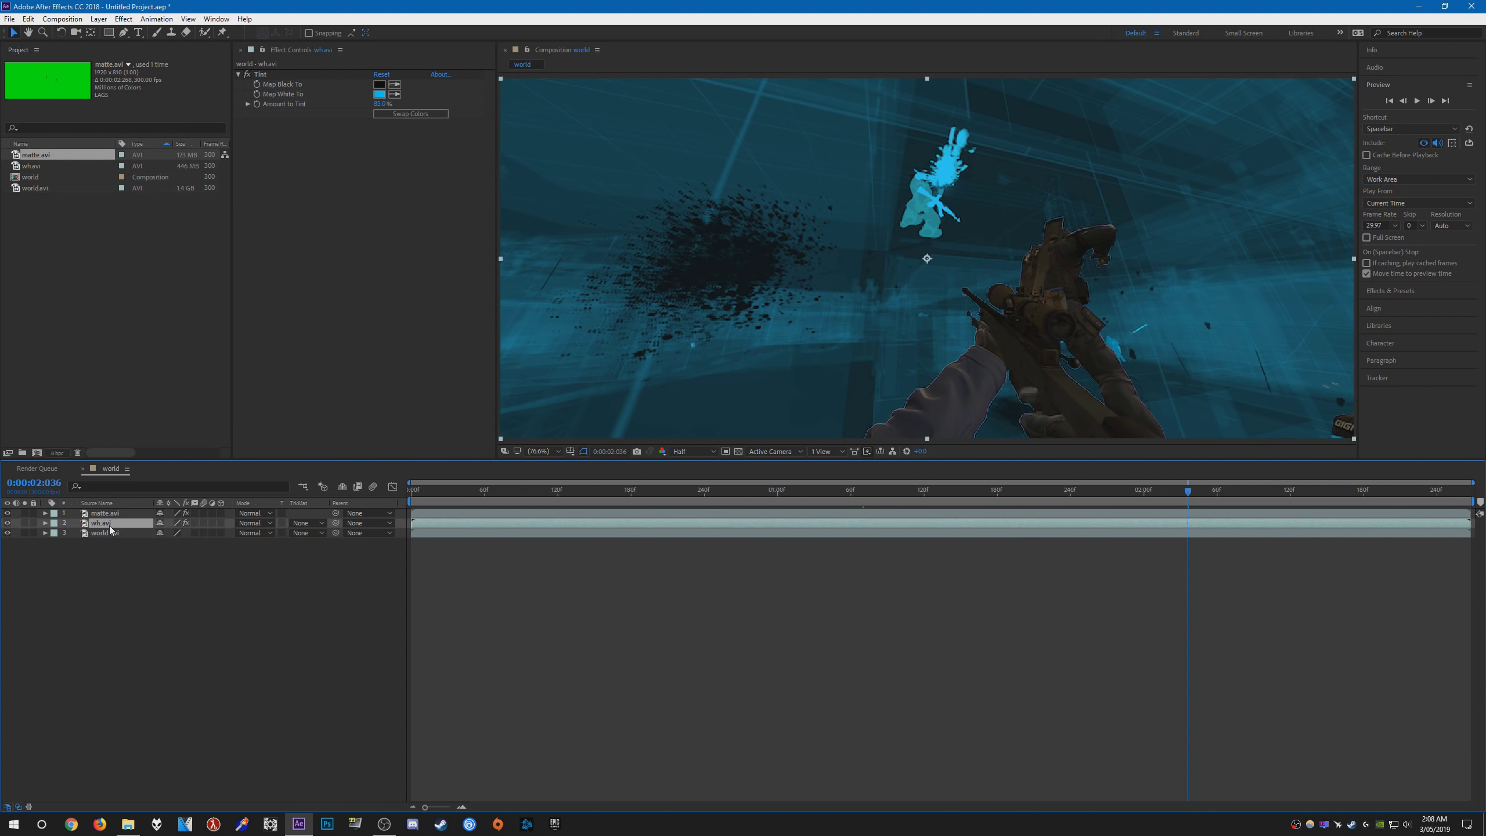
{"action": "key", "text": "t"}
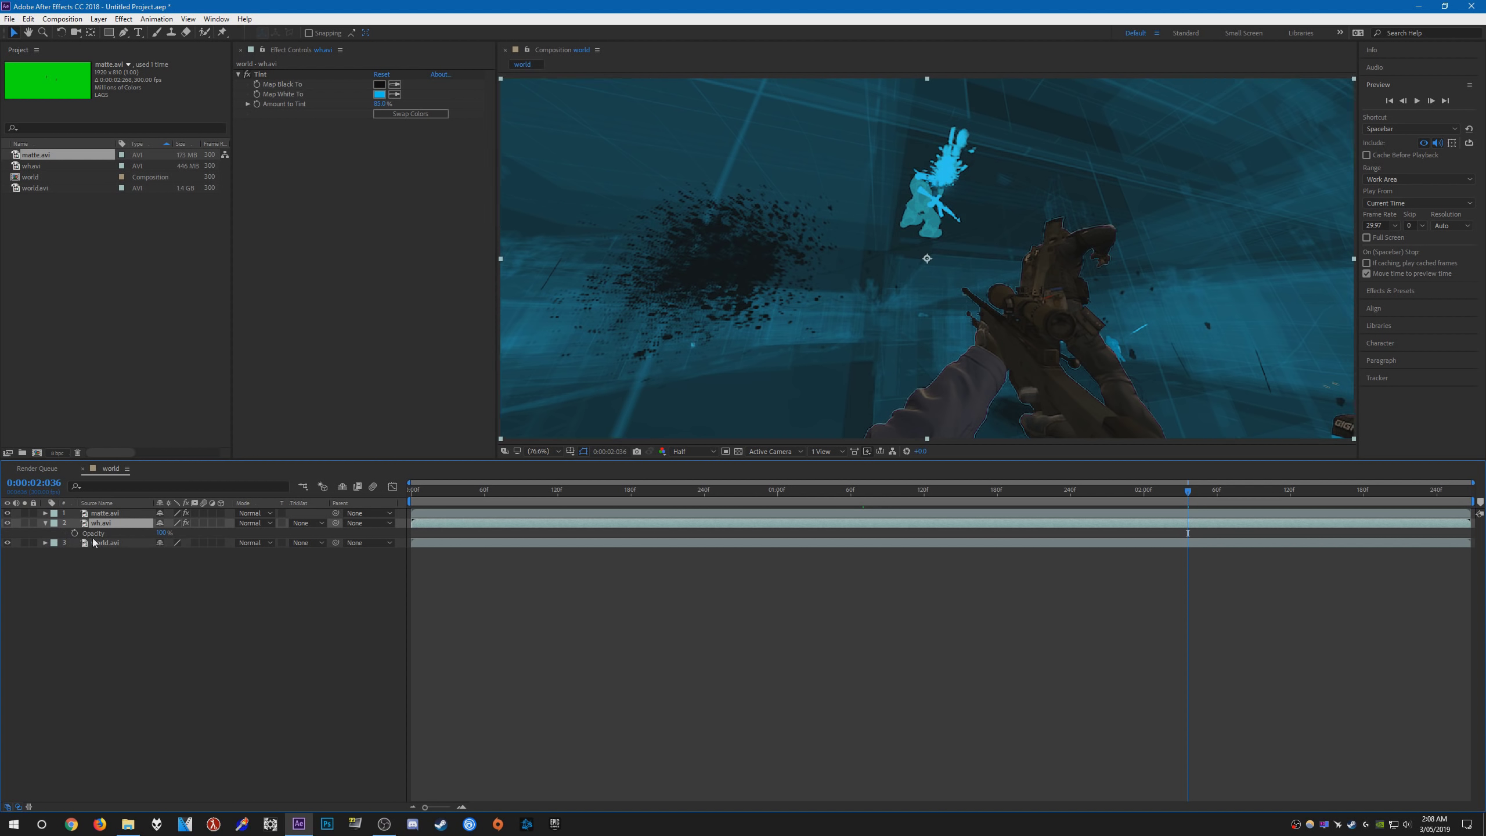
{"action": "left_click", "coordinate": [75, 533]}
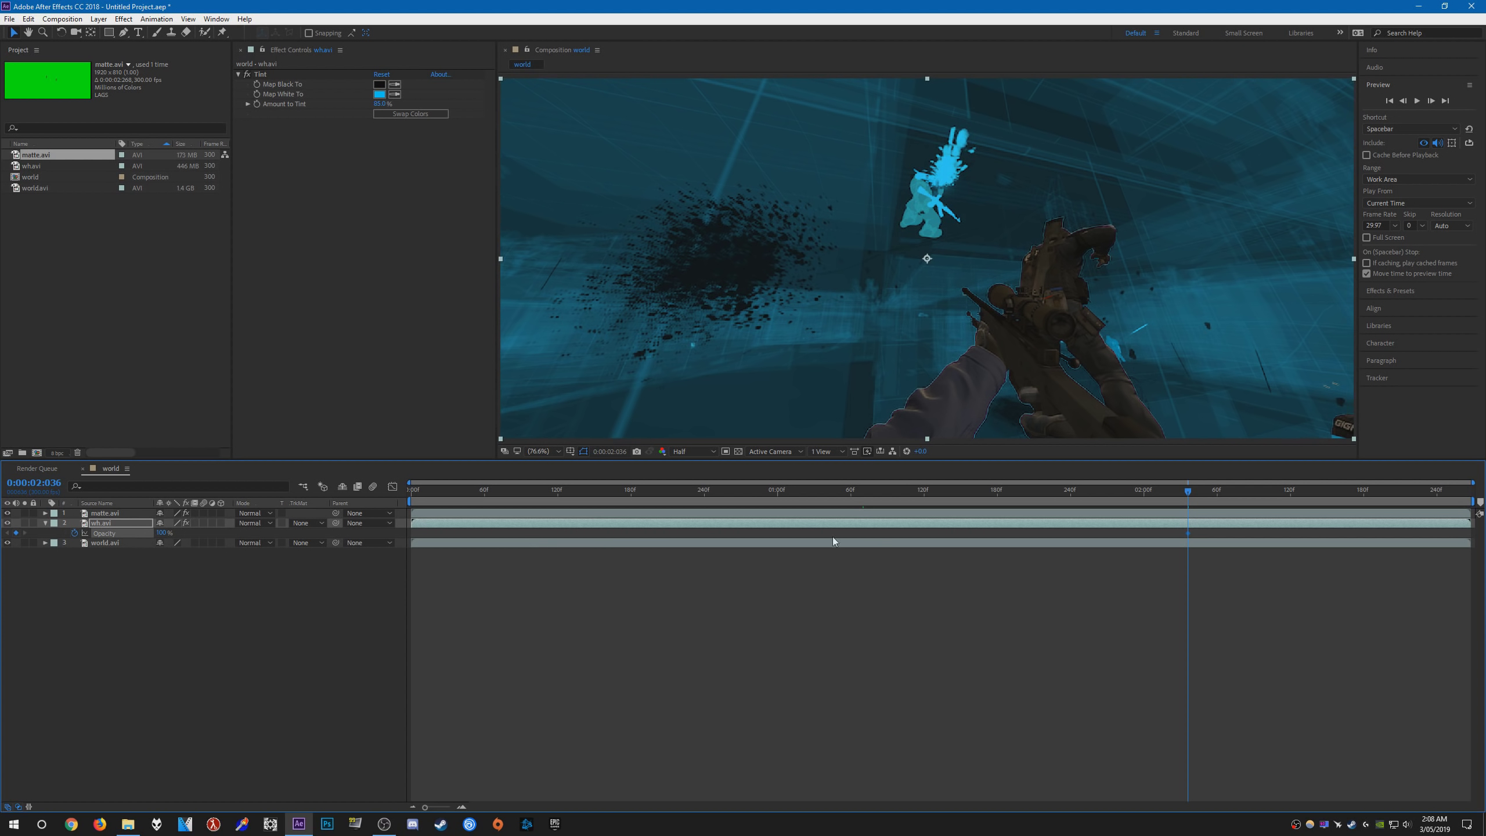
{"action": "left_click_drag", "start_coordinate": [1185, 504], "coordinate": [1143, 498]}
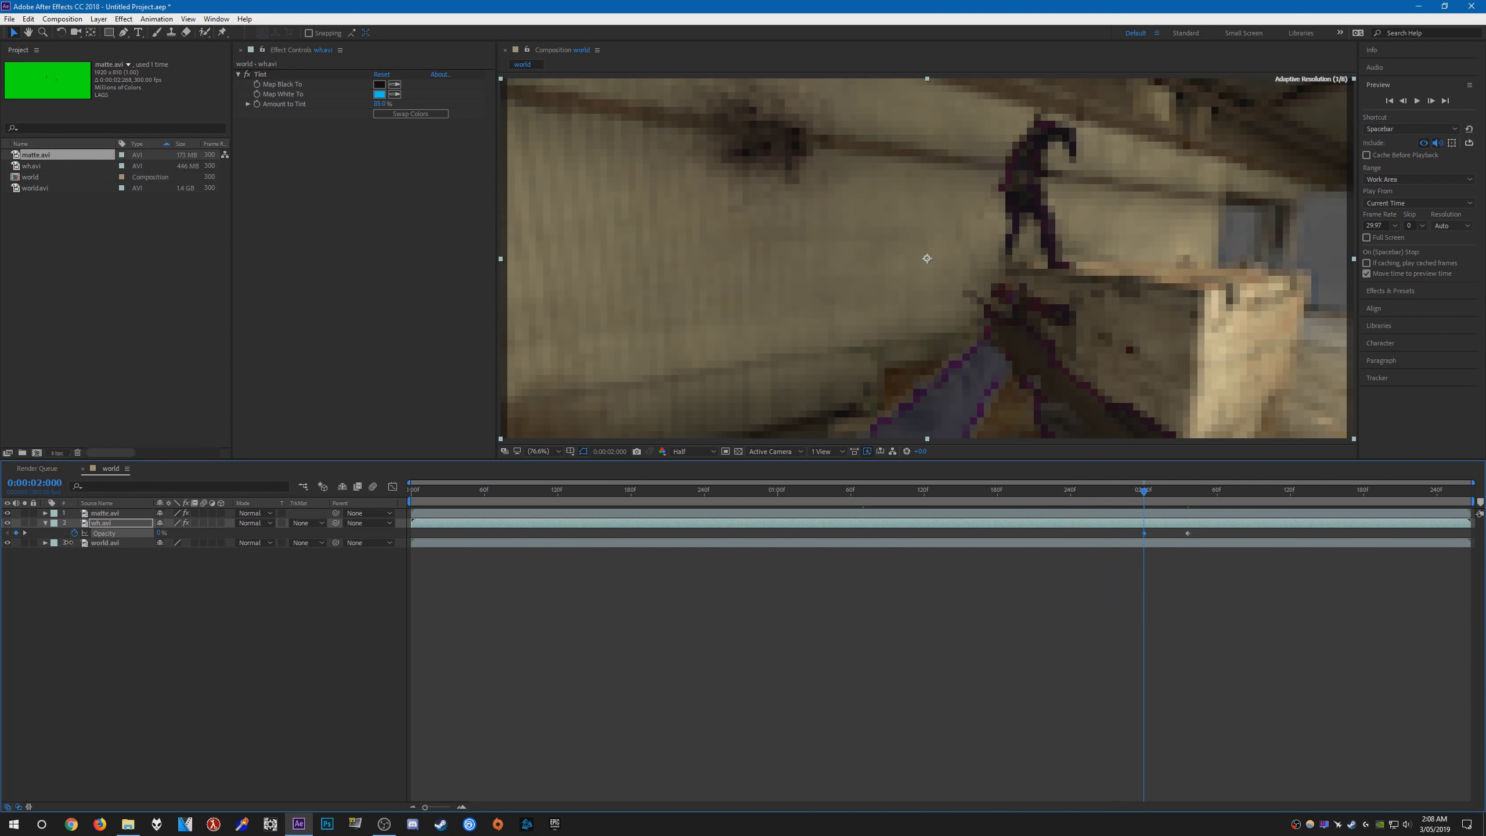
{"action": "left_click_drag", "start_coordinate": [1142, 492], "coordinate": [1332, 509]}
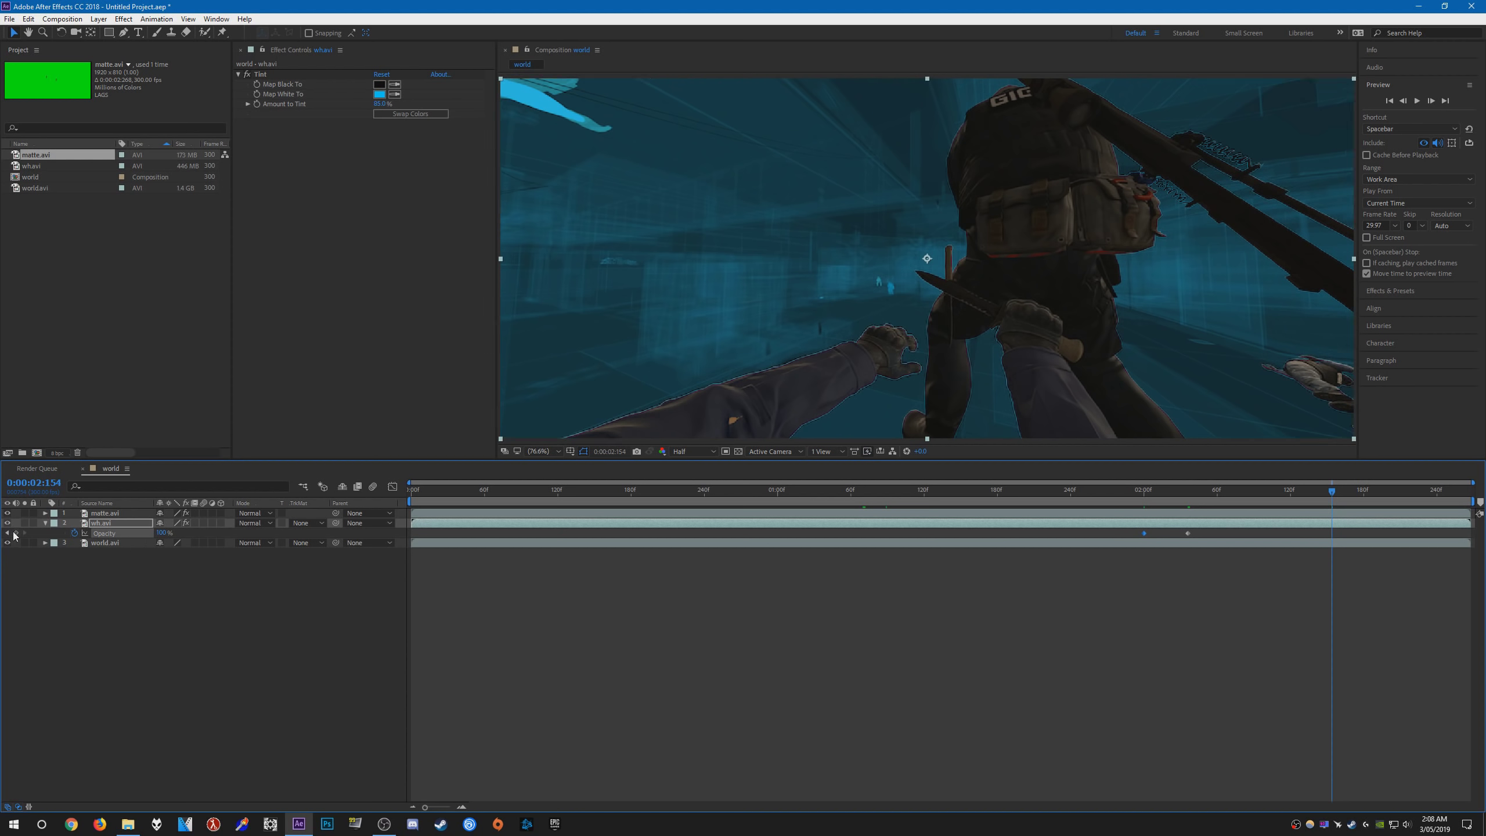
{"action": "left_click_drag", "start_coordinate": [1344, 489], "coordinate": [1370, 490]}
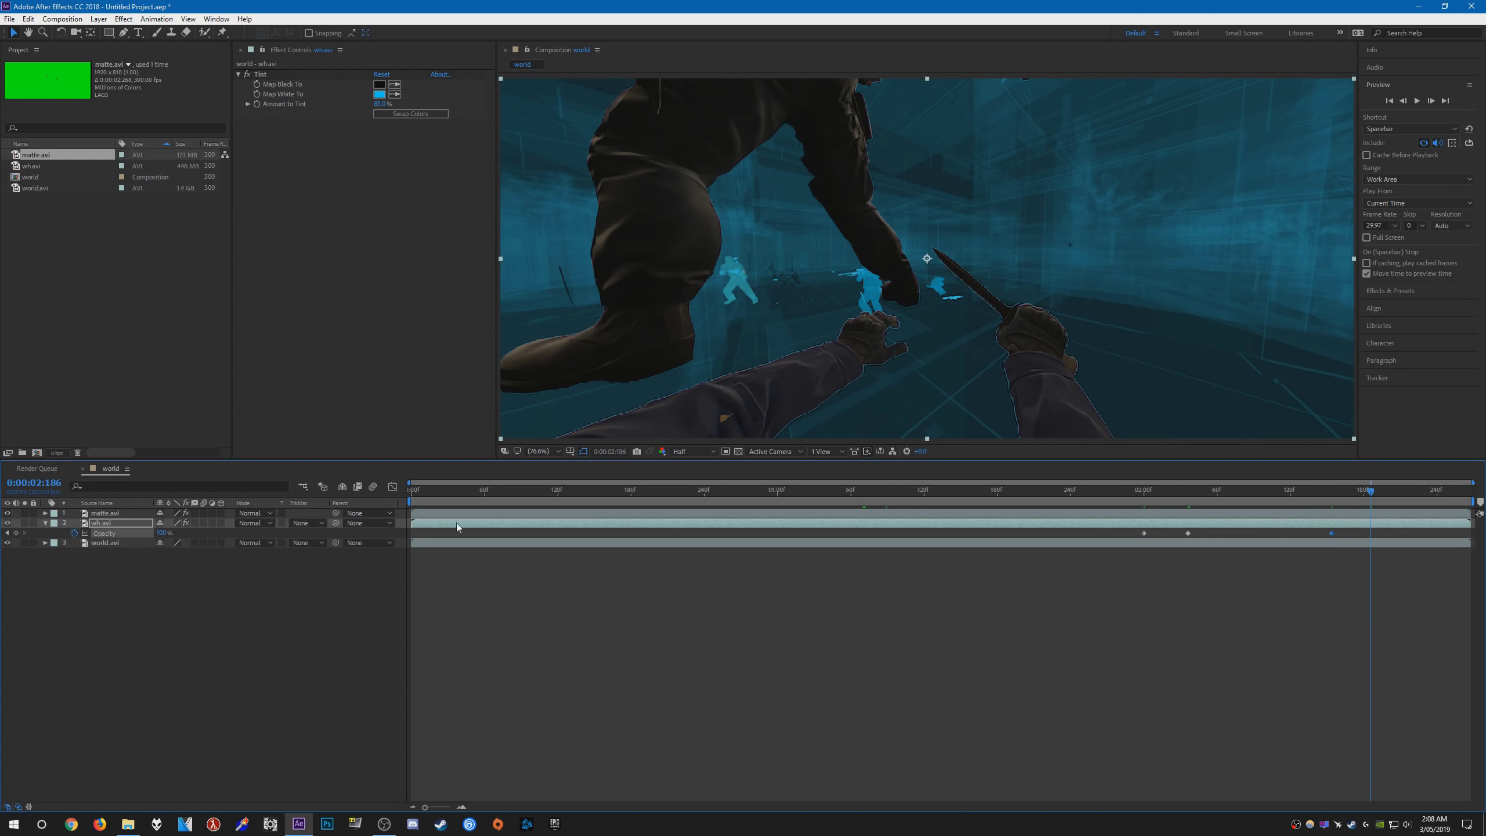
{"action": "left_click_drag", "start_coordinate": [162, 533], "coordinate": [140, 533]}
{"action": "left_click_drag", "start_coordinate": [1369, 493], "coordinate": [1316, 494]}
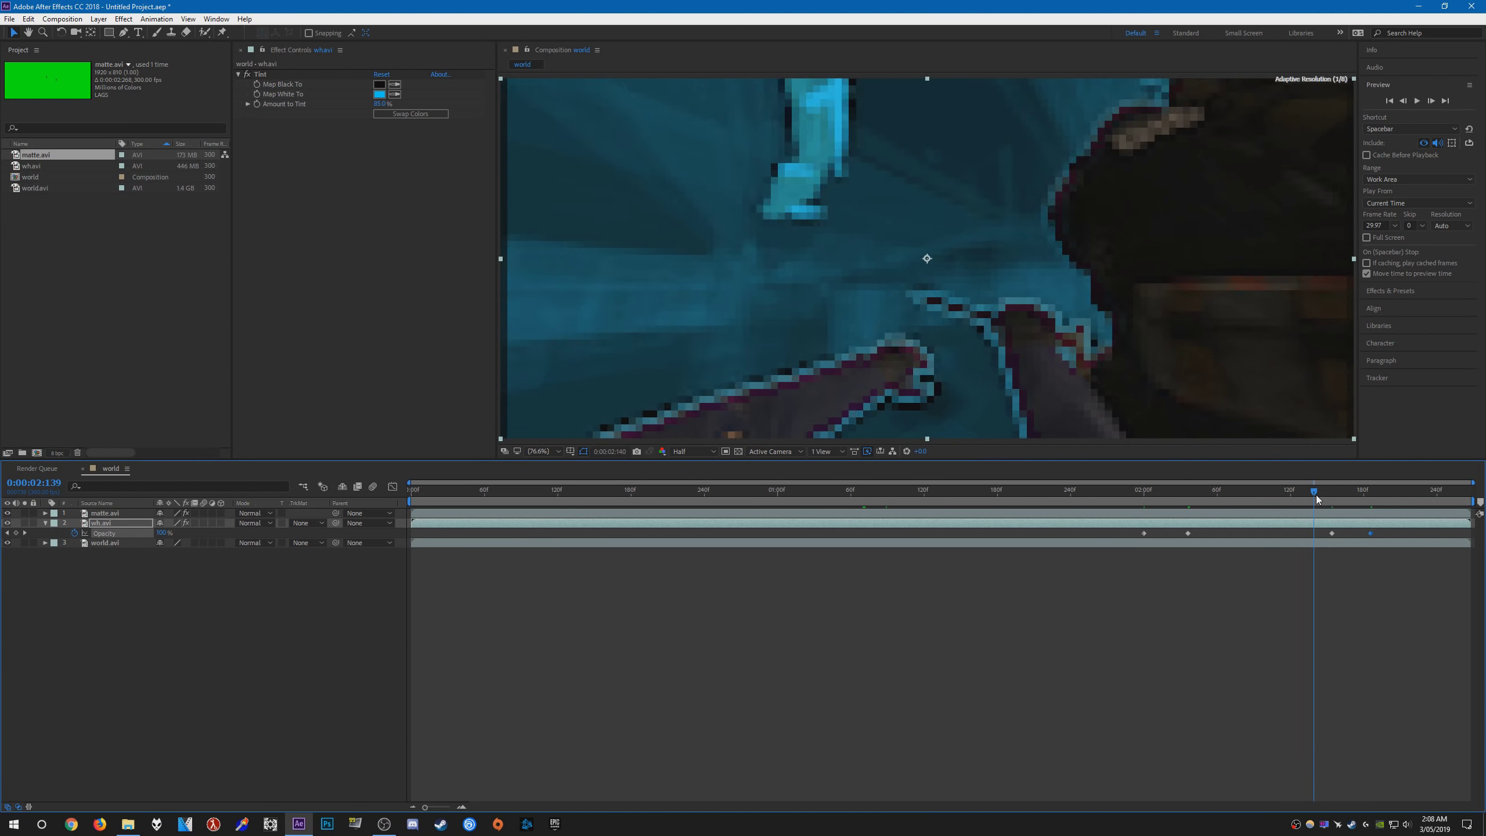
{"action": "left_click_drag", "start_coordinate": [1379, 532], "coordinate": [1201, 486]}
Step: Collapse the wh.avi layer, review the opacity fade, and zoom the view out
{"action": "left_click", "coordinate": [298, 658]}
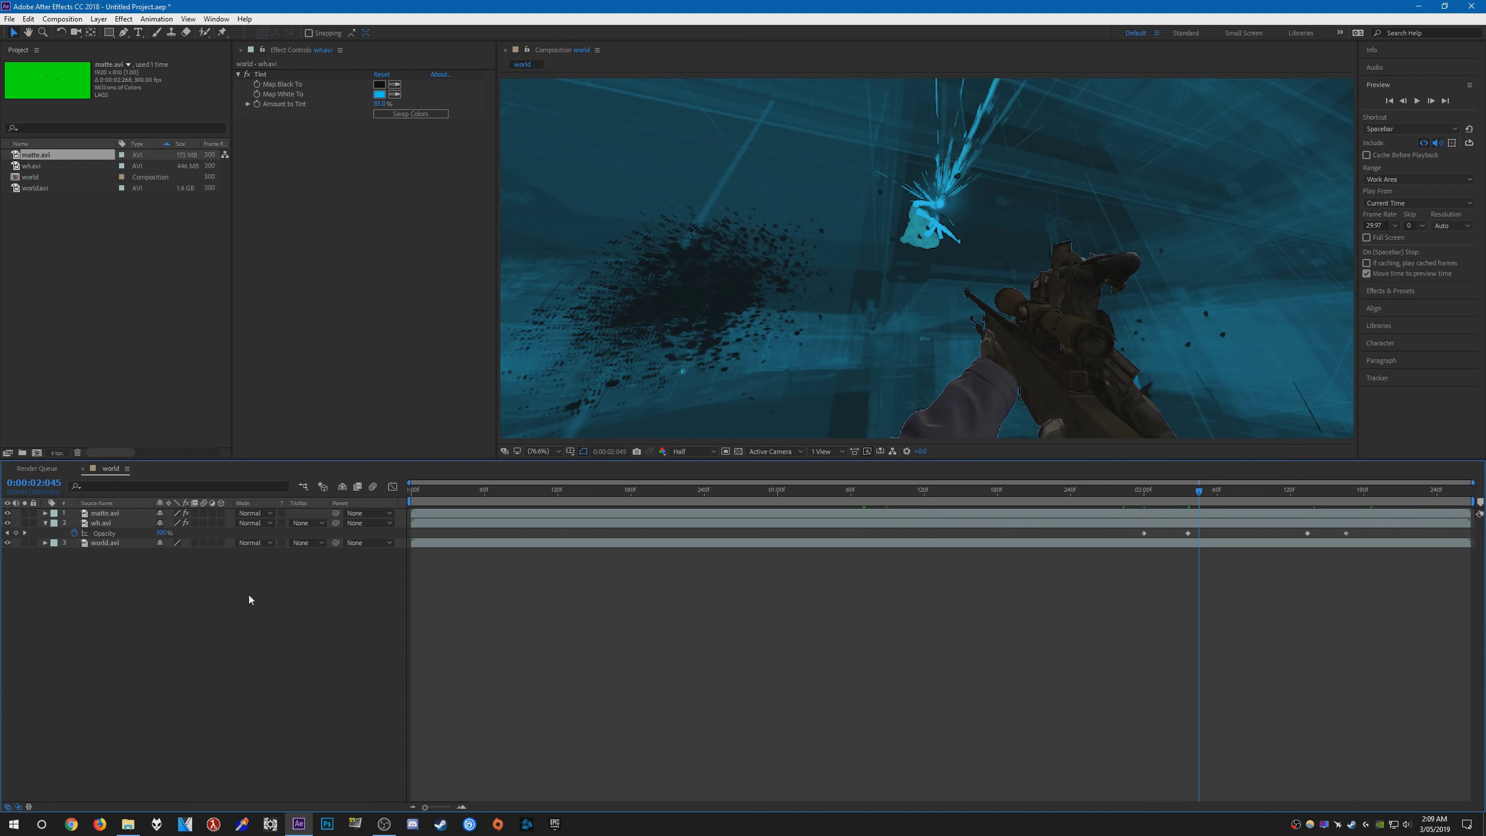
{"action": "left_click", "coordinate": [45, 523]}
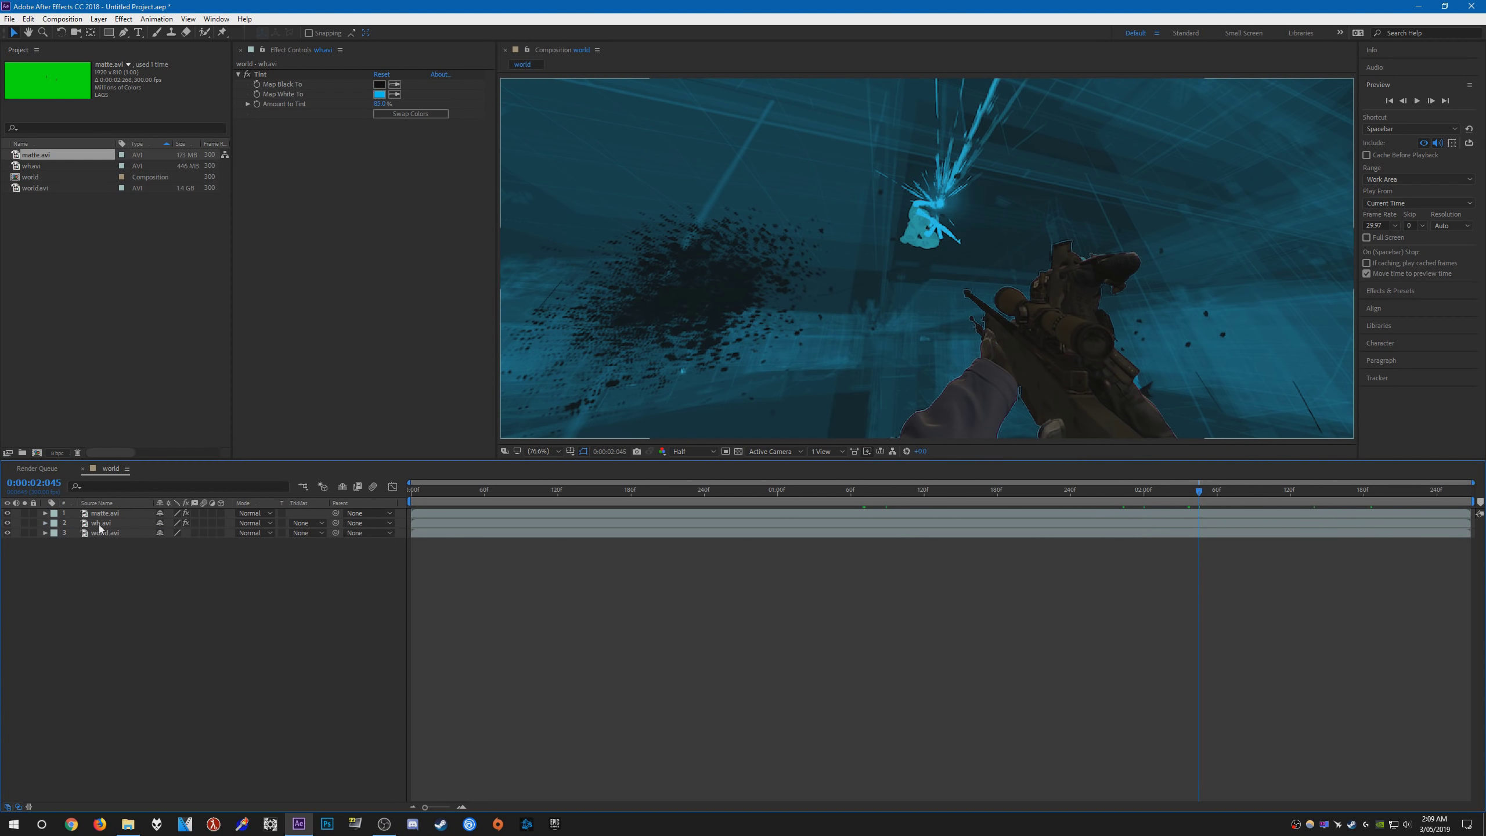
{"action": "left_click_drag", "start_coordinate": [1199, 495], "coordinate": [1140, 509]}
{"action": "left_click_drag", "start_coordinate": [1140, 509], "coordinate": [1195, 501]}
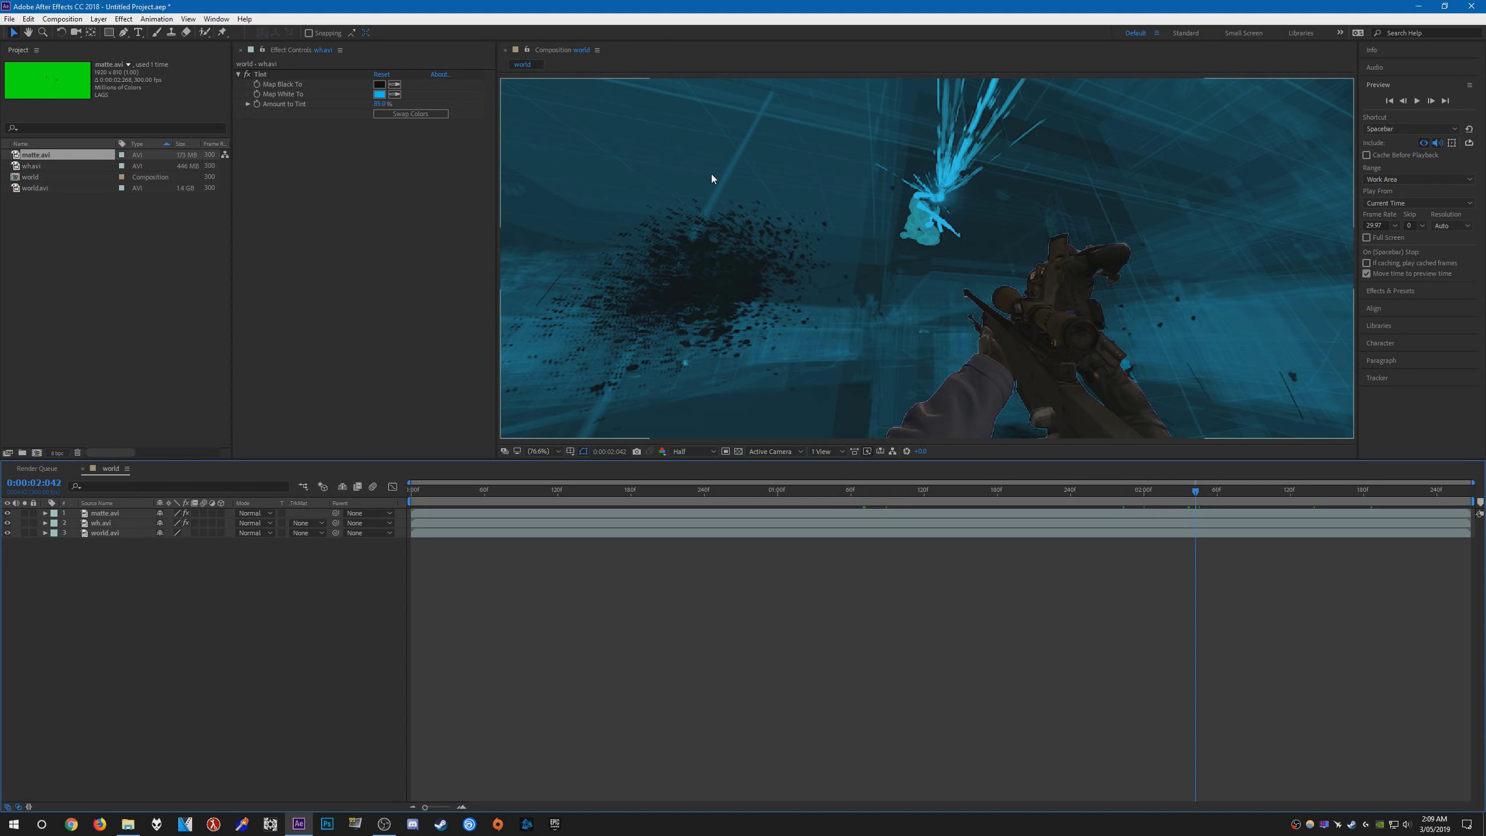
{"action": "key", "text": "comma"}
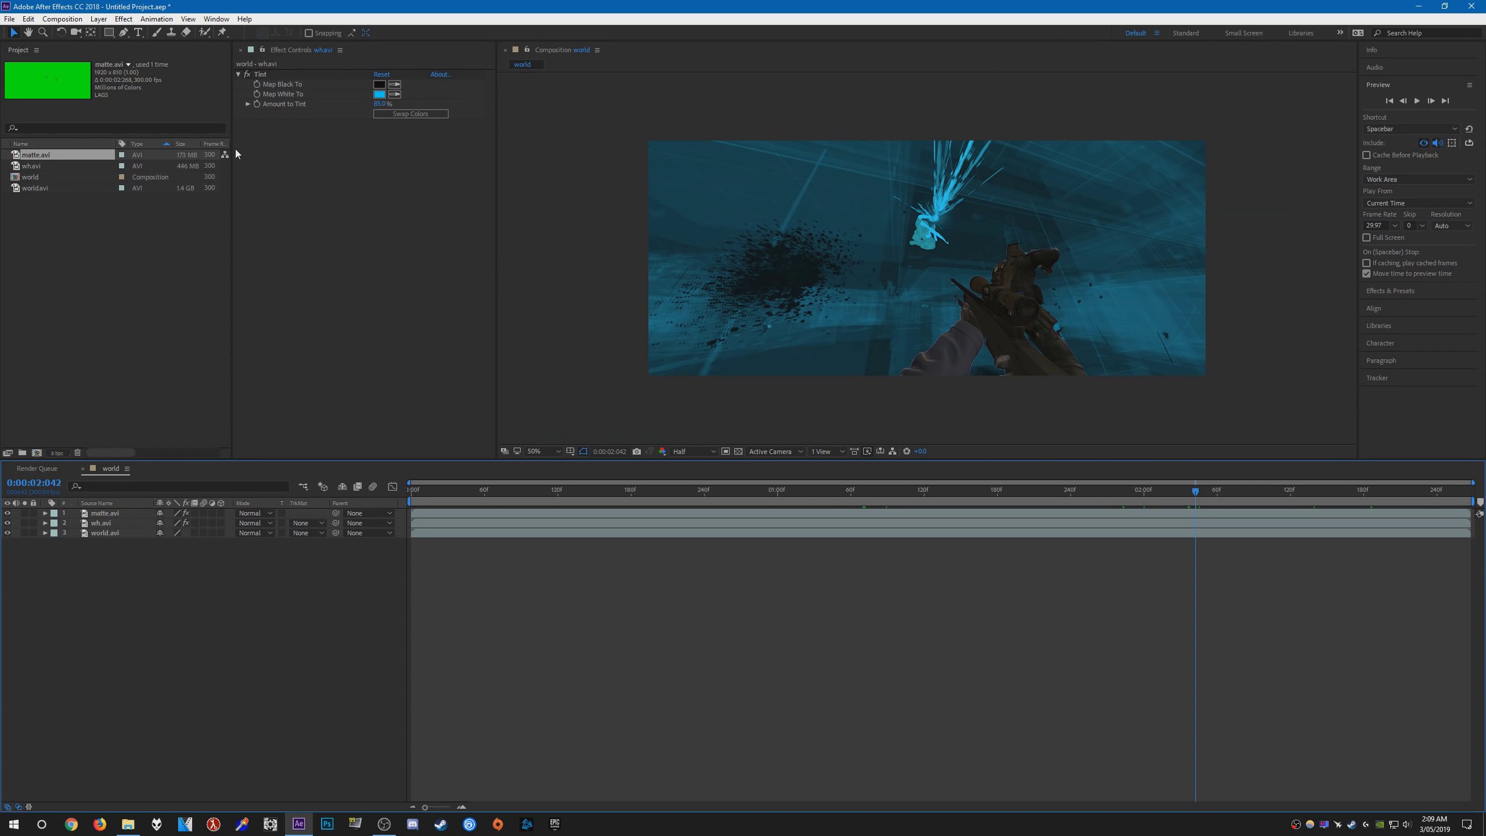
Step: Draw a closed Pen-tool Bezier mask on wh.avi around the shot enemy
{"action": "left_click", "coordinate": [123, 32]}
{"action": "left_click", "coordinate": [100, 524]}
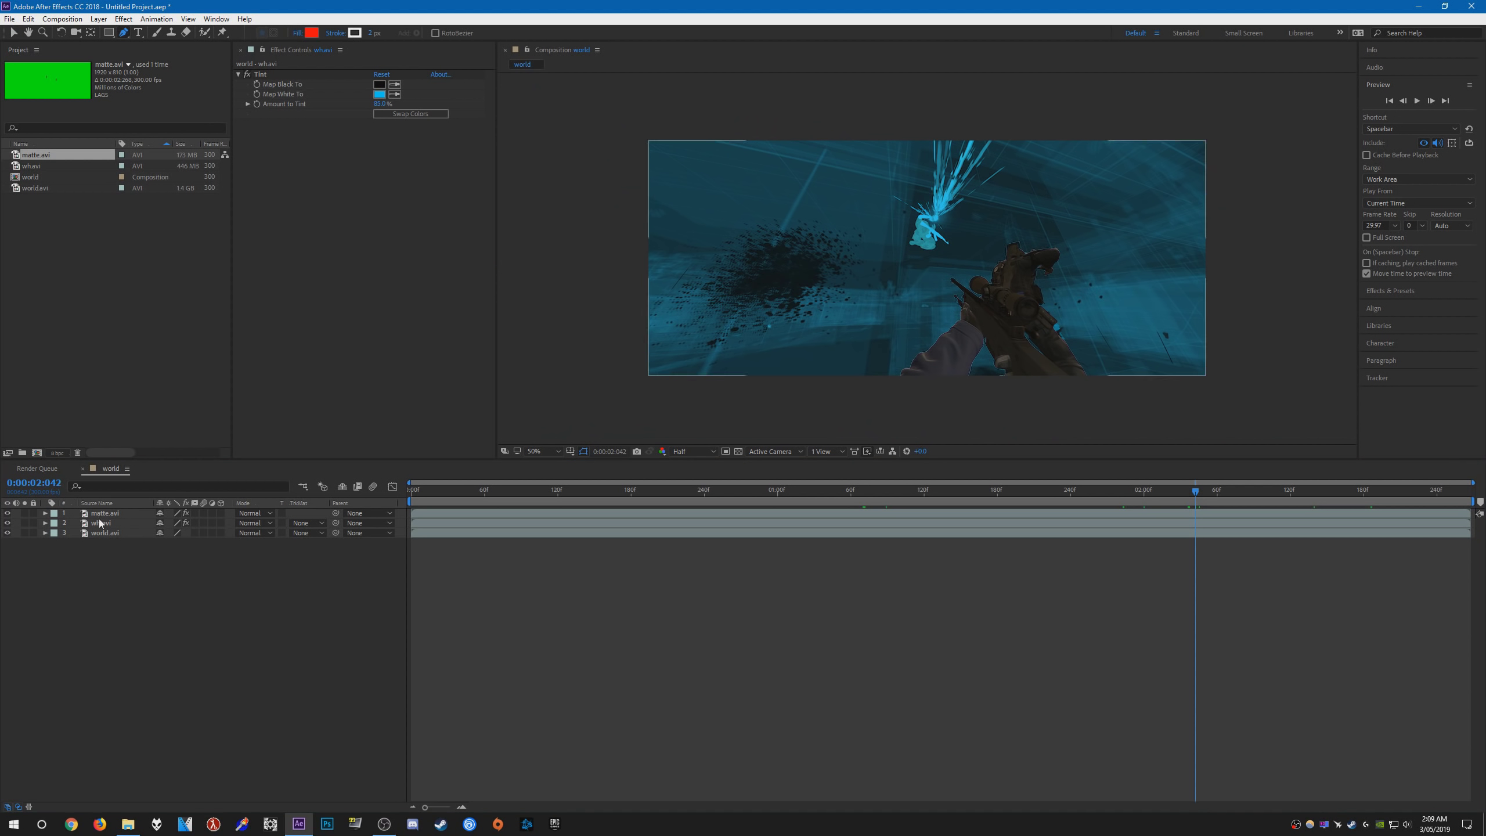
{"action": "left_click", "coordinate": [881, 162]}
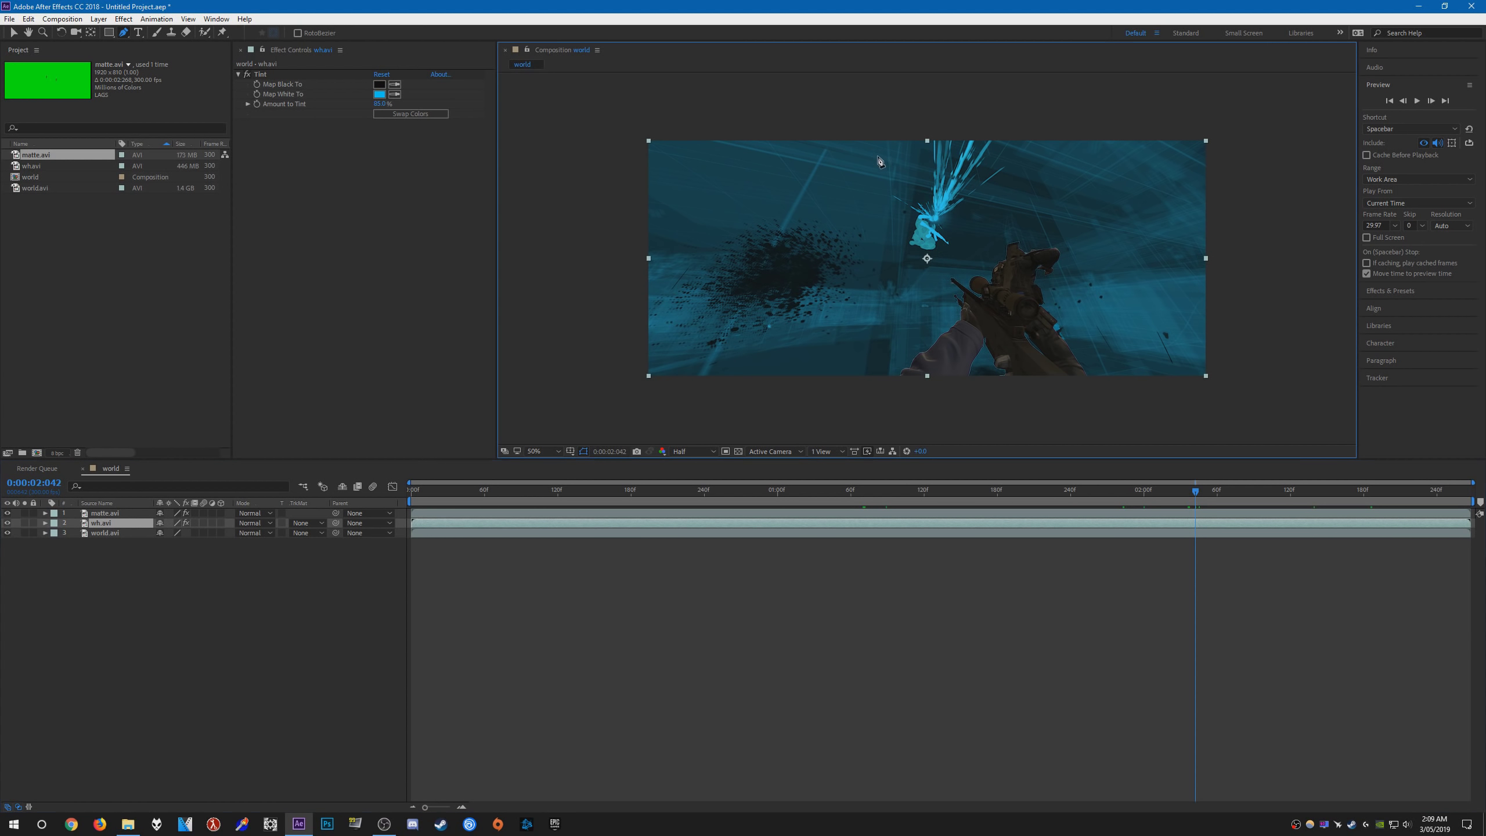
{"action": "left_click", "coordinate": [887, 141]}
{"action": "left_click_drag", "start_coordinate": [791, 217], "coordinate": [790, 252]}
{"action": "left_click_drag", "start_coordinate": [878, 285], "coordinate": [889, 286]}
{"action": "left_click_drag", "start_coordinate": [1078, 286], "coordinate": [1110, 270]}
{"action": "left_click", "coordinate": [1103, 188]}
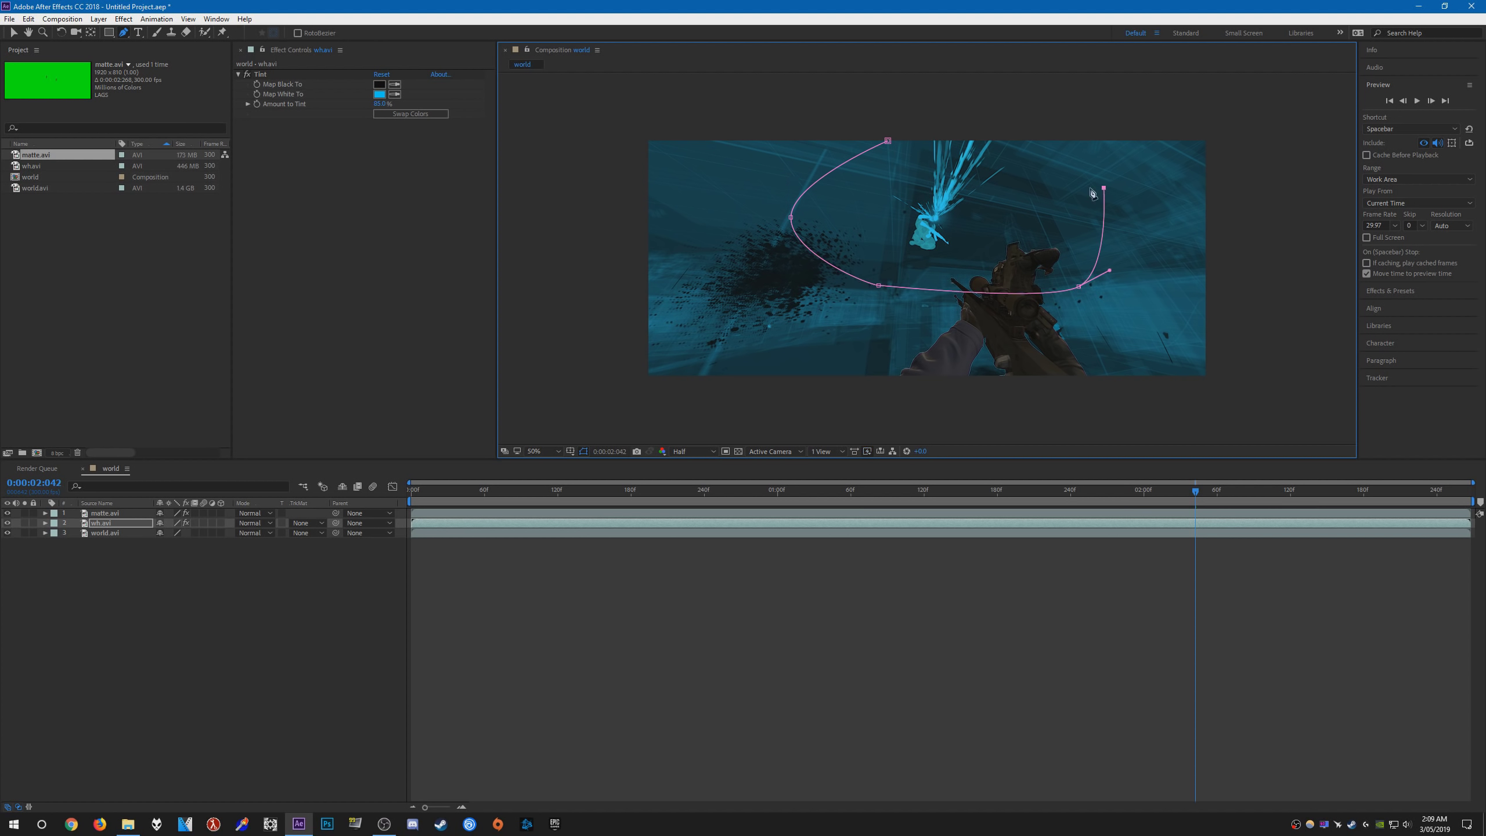
{"action": "left_click", "coordinate": [988, 129]}
{"action": "left_click_drag", "start_coordinate": [991, 134], "coordinate": [909, 130]}
{"action": "left_click", "coordinate": [888, 140]}
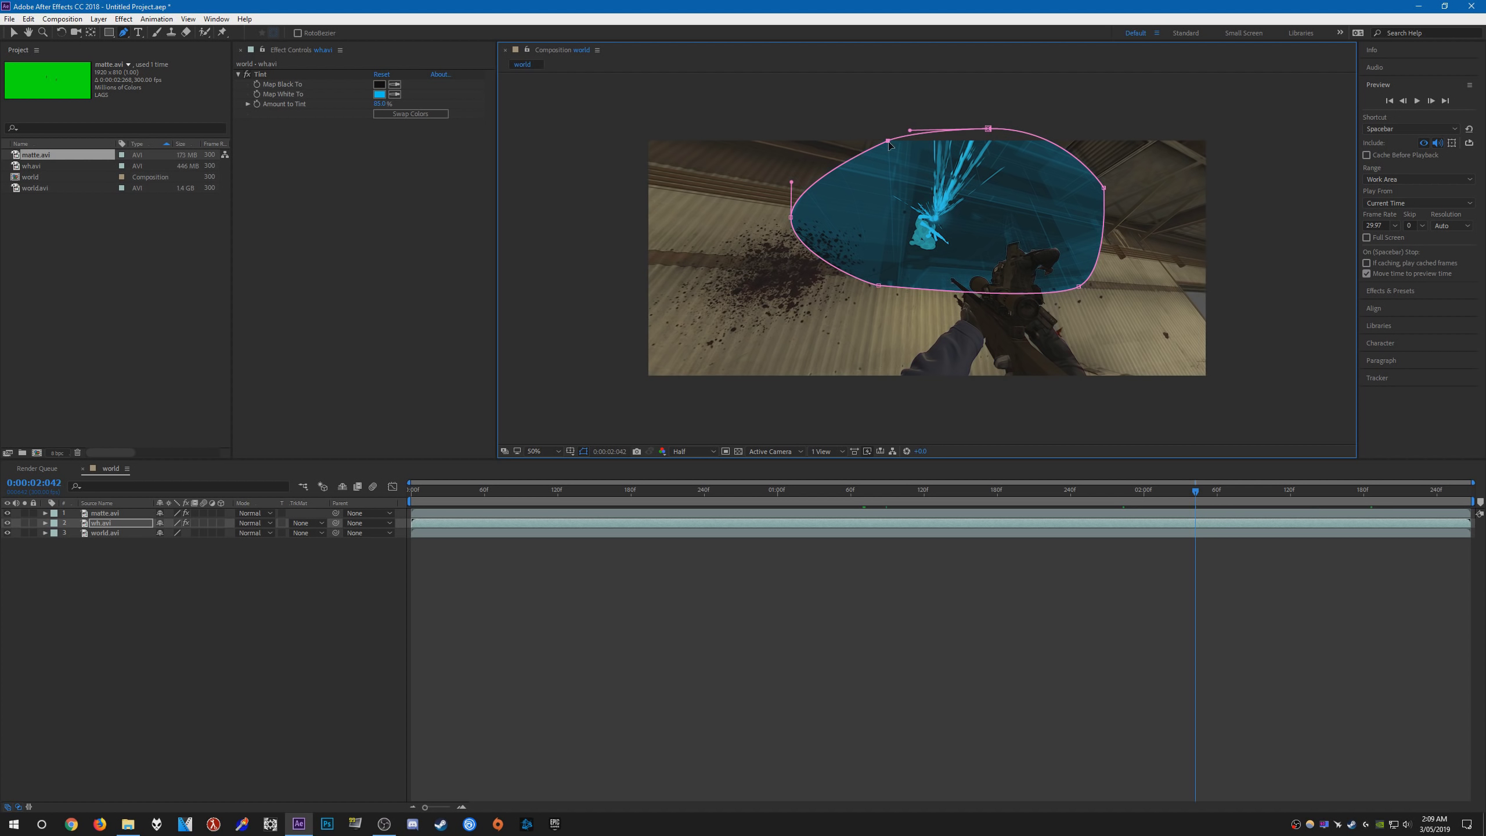
Step: Widen the mask by pushing its upper-left, left and right vertices outward
{"action": "left_click_drag", "start_coordinate": [888, 142], "coordinate": [852, 142]}
{"action": "left_click_drag", "start_coordinate": [792, 217], "coordinate": [776, 215]}
{"action": "left_click", "coordinate": [871, 284]}
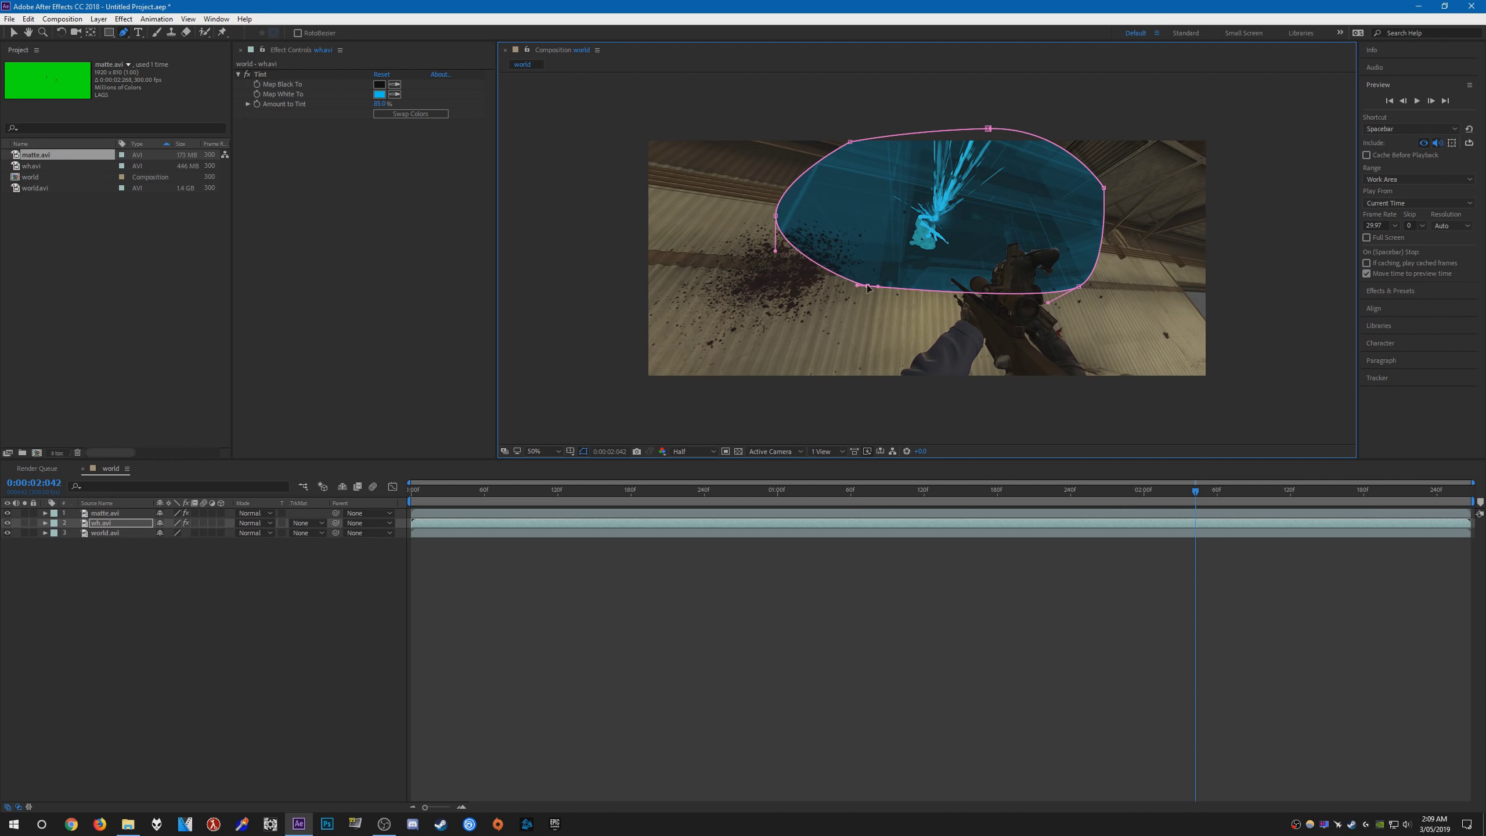
{"action": "left_click", "coordinate": [1081, 287]}
{"action": "left_click_drag", "start_coordinate": [1105, 191], "coordinate": [1113, 199]}
{"action": "left_click", "coordinate": [375, 618]}
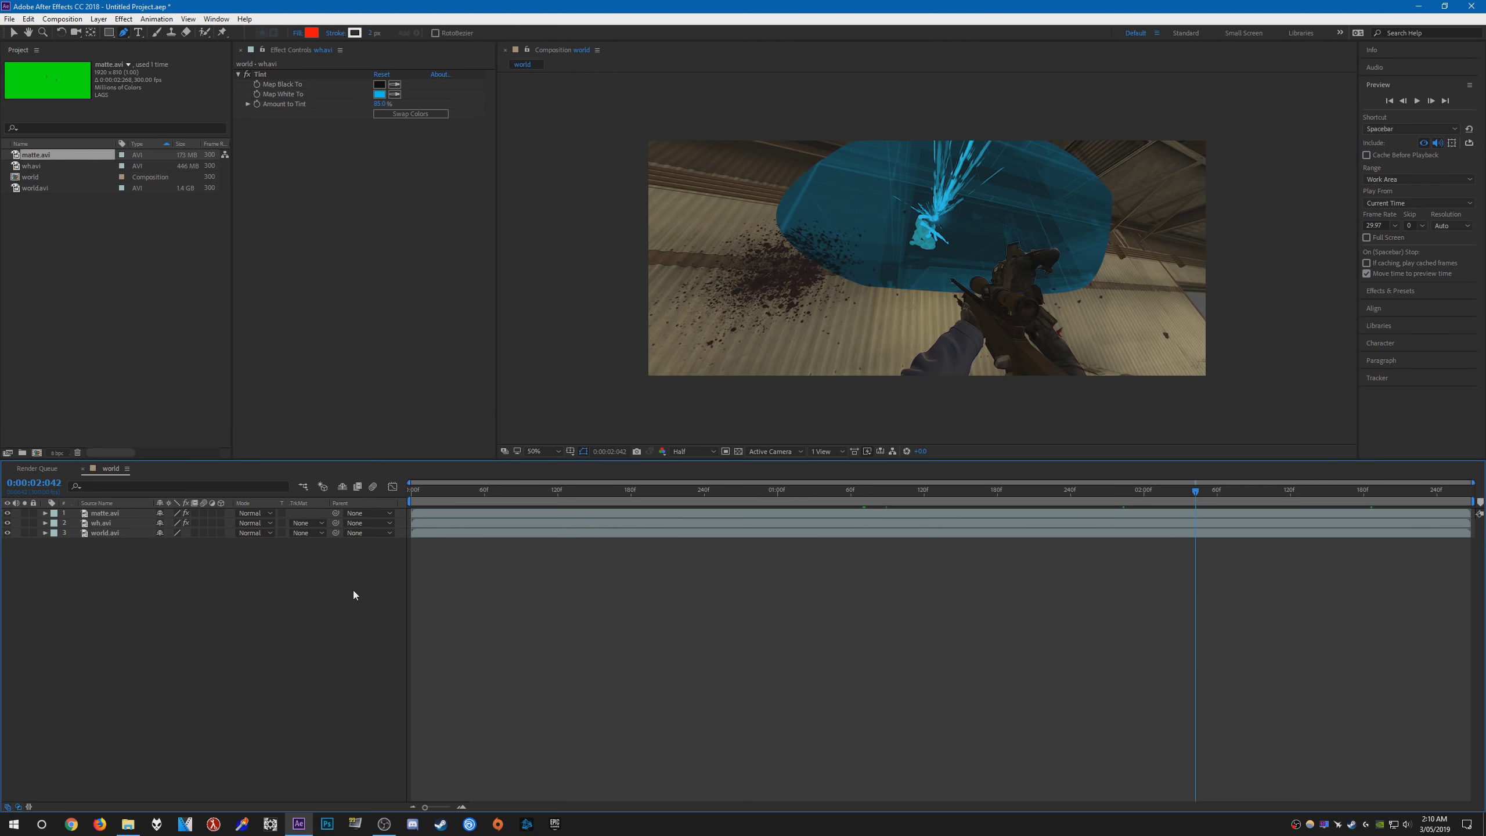
Step: Raise Mask 1's Mask Feather on wh.avi to 210 pixels
{"action": "left_click", "coordinate": [117, 523]}
{"action": "left_click", "coordinate": [46, 523]}
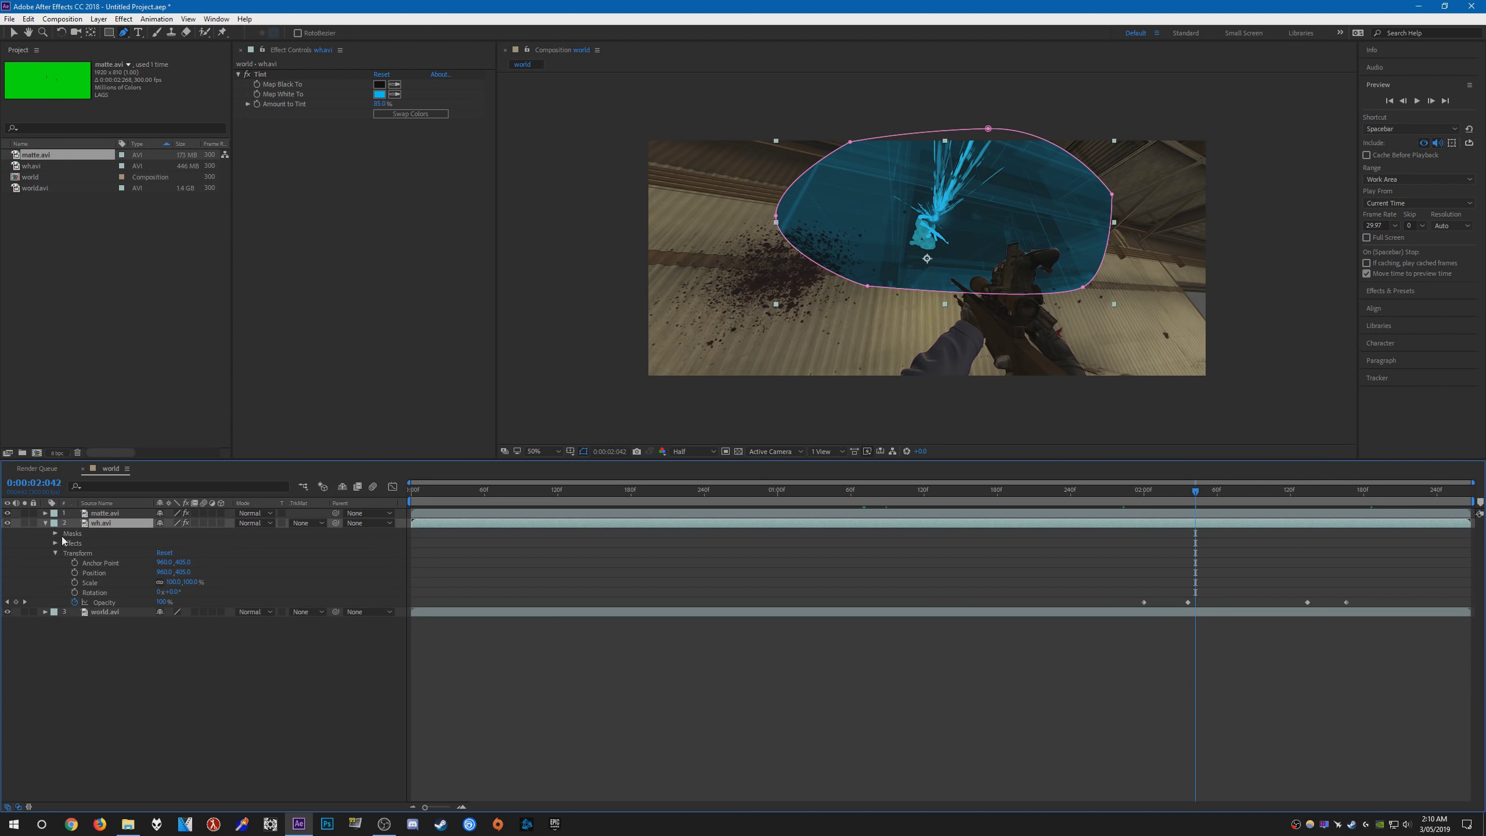
{"action": "left_click", "coordinate": [56, 533]}
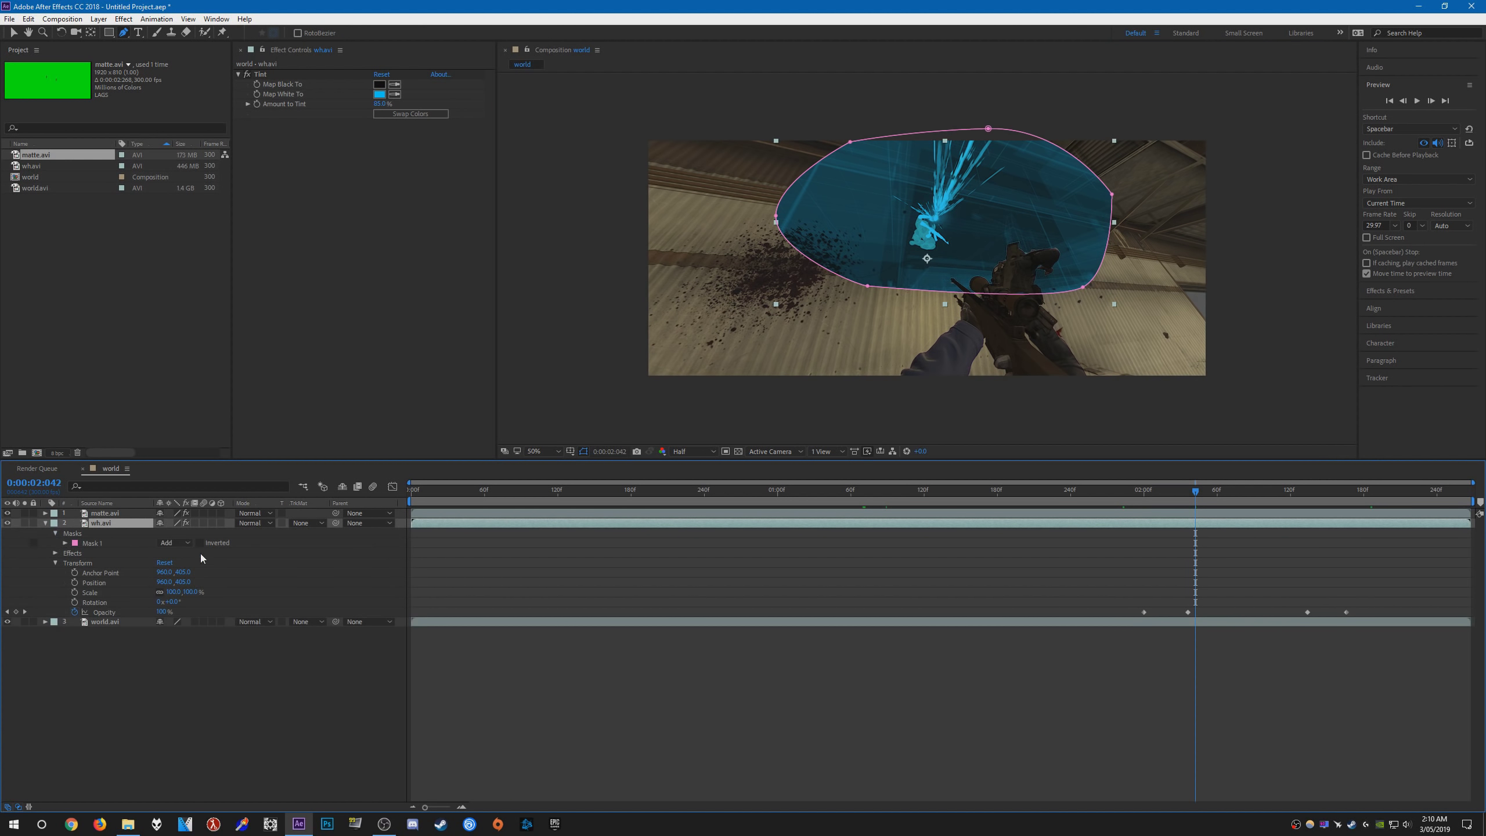
{"action": "left_click", "coordinate": [65, 543]}
{"action": "left_click_drag", "start_coordinate": [175, 563], "coordinate": [304, 568]}
{"action": "left_click", "coordinate": [253, 713]}
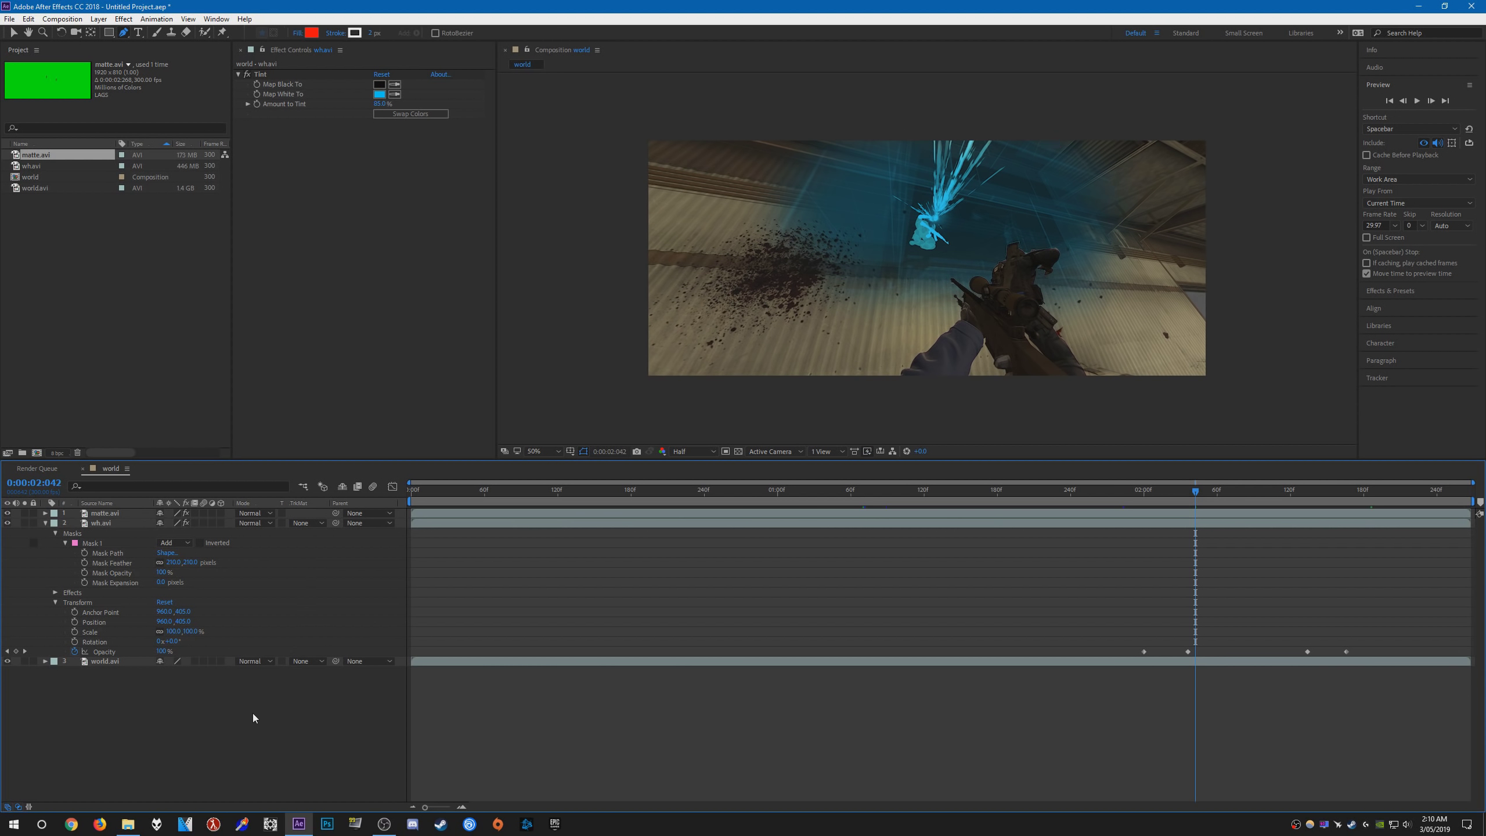
{"action": "left_click", "coordinate": [44, 524]}
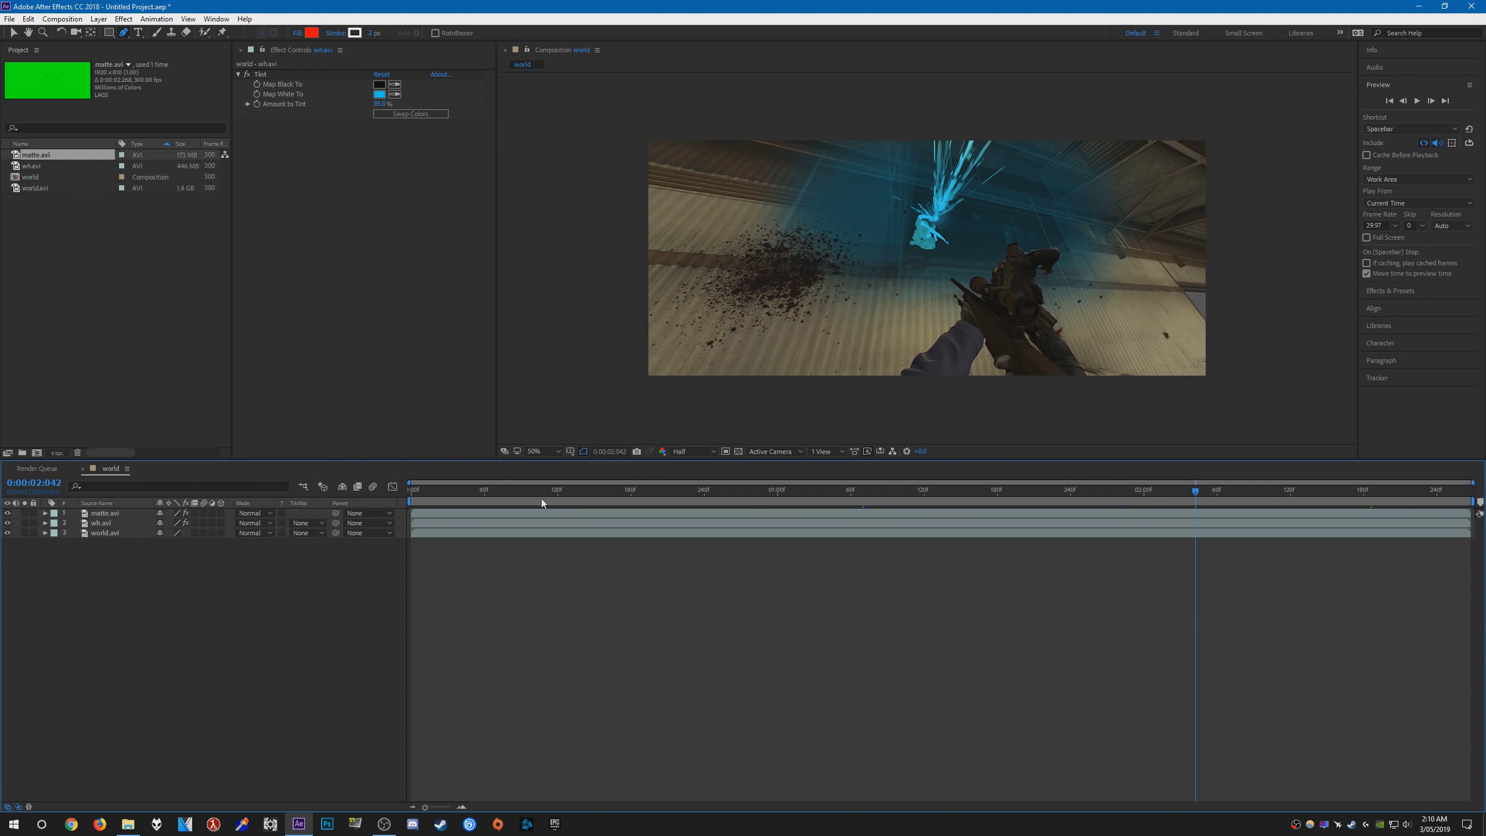
Step: Select the wh.avi layer's Mask Path, then play a preview of the masked composite and stop it
{"action": "left_click", "coordinate": [100, 522]}
{"action": "left_click", "coordinate": [45, 523]}
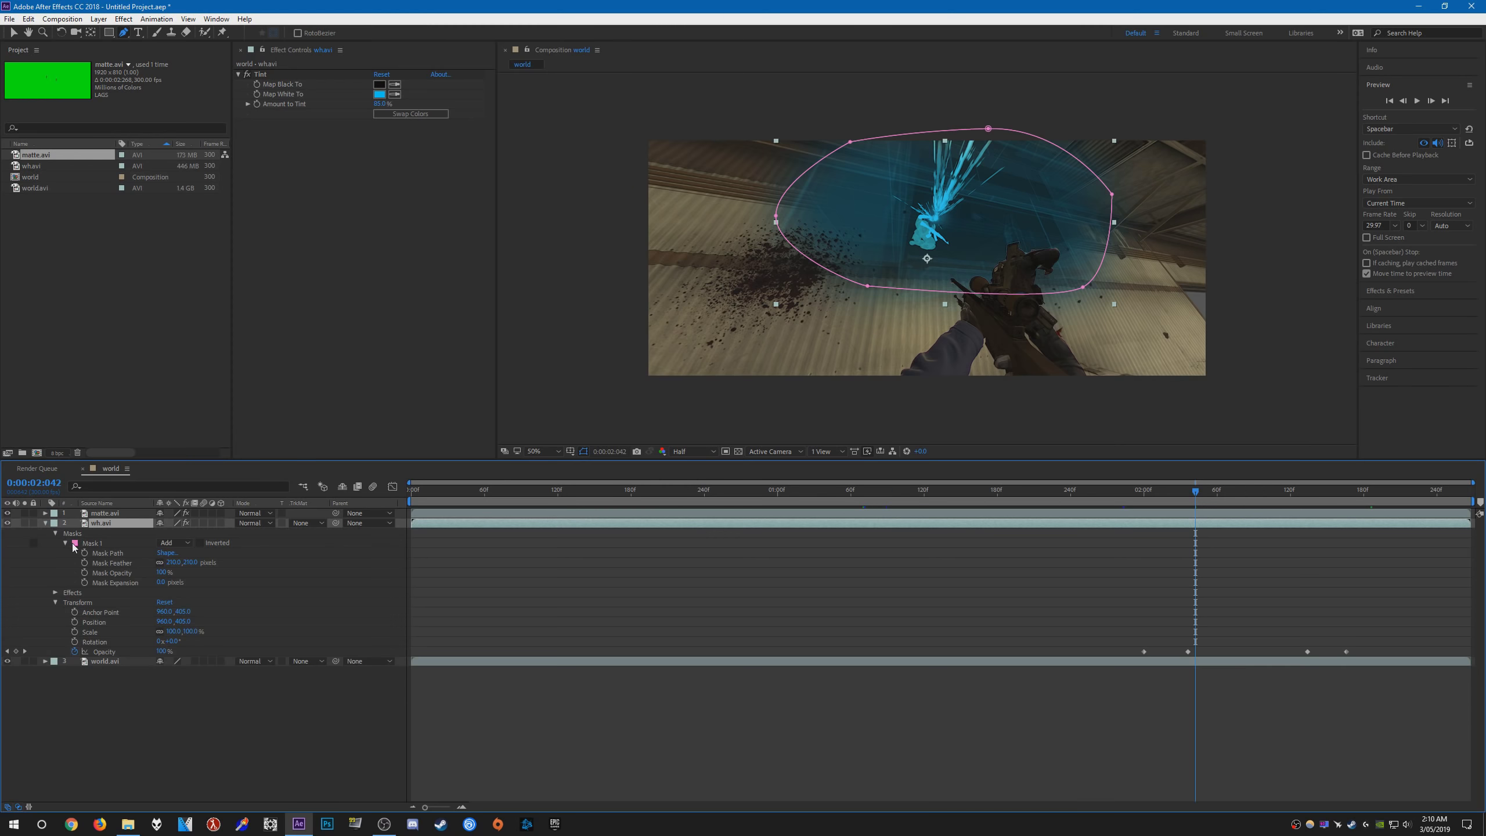
{"action": "left_click", "coordinate": [110, 553]}
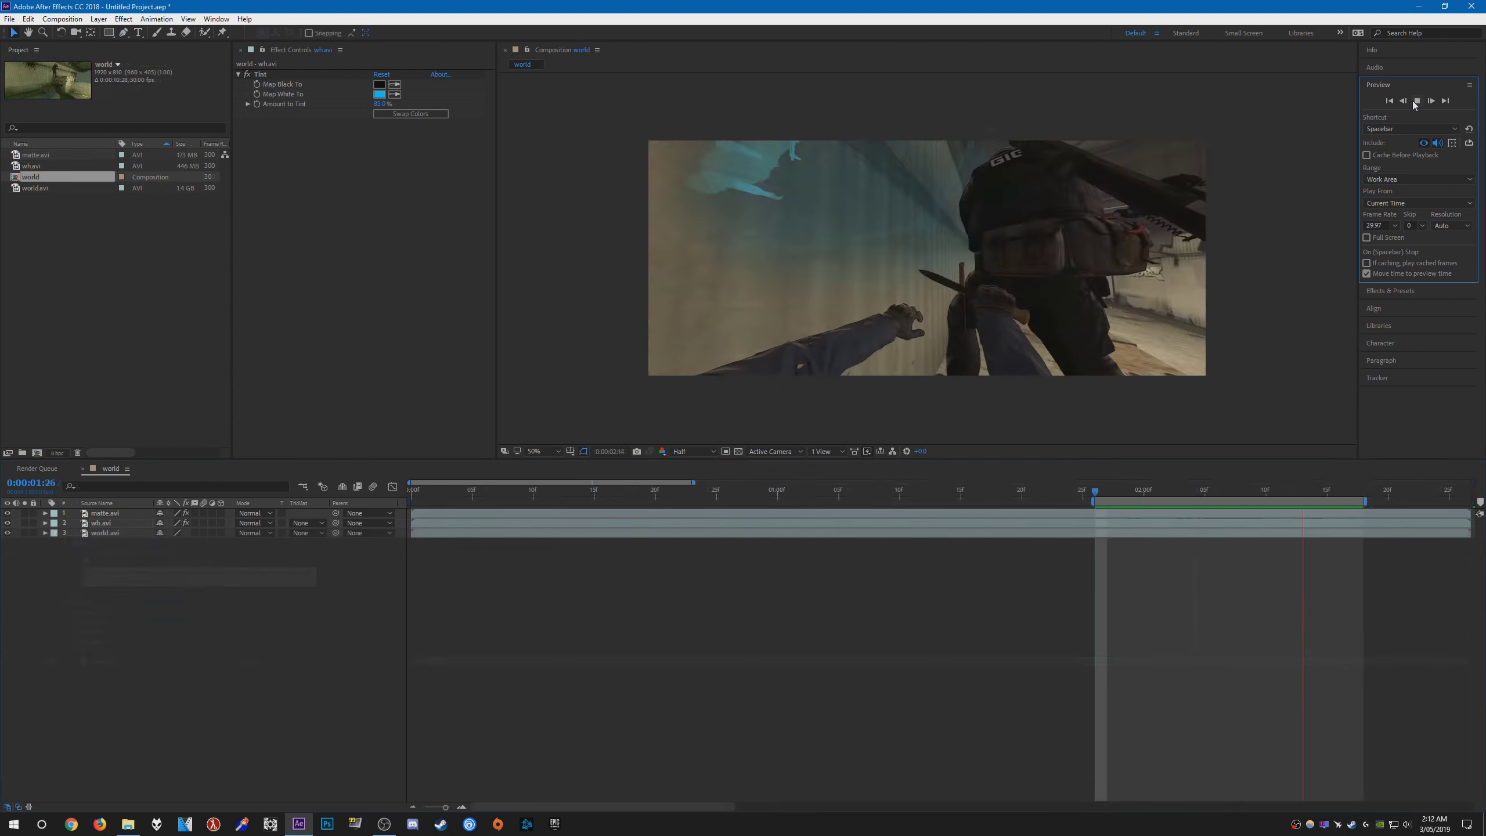
{"action": "left_click", "coordinate": [1414, 102]}
Step: Move the time indicator to 0:00:02:00 and set the viewer magnification to Fit
{"action": "left_click_drag", "start_coordinate": [1095, 495], "coordinate": [1232, 497]}
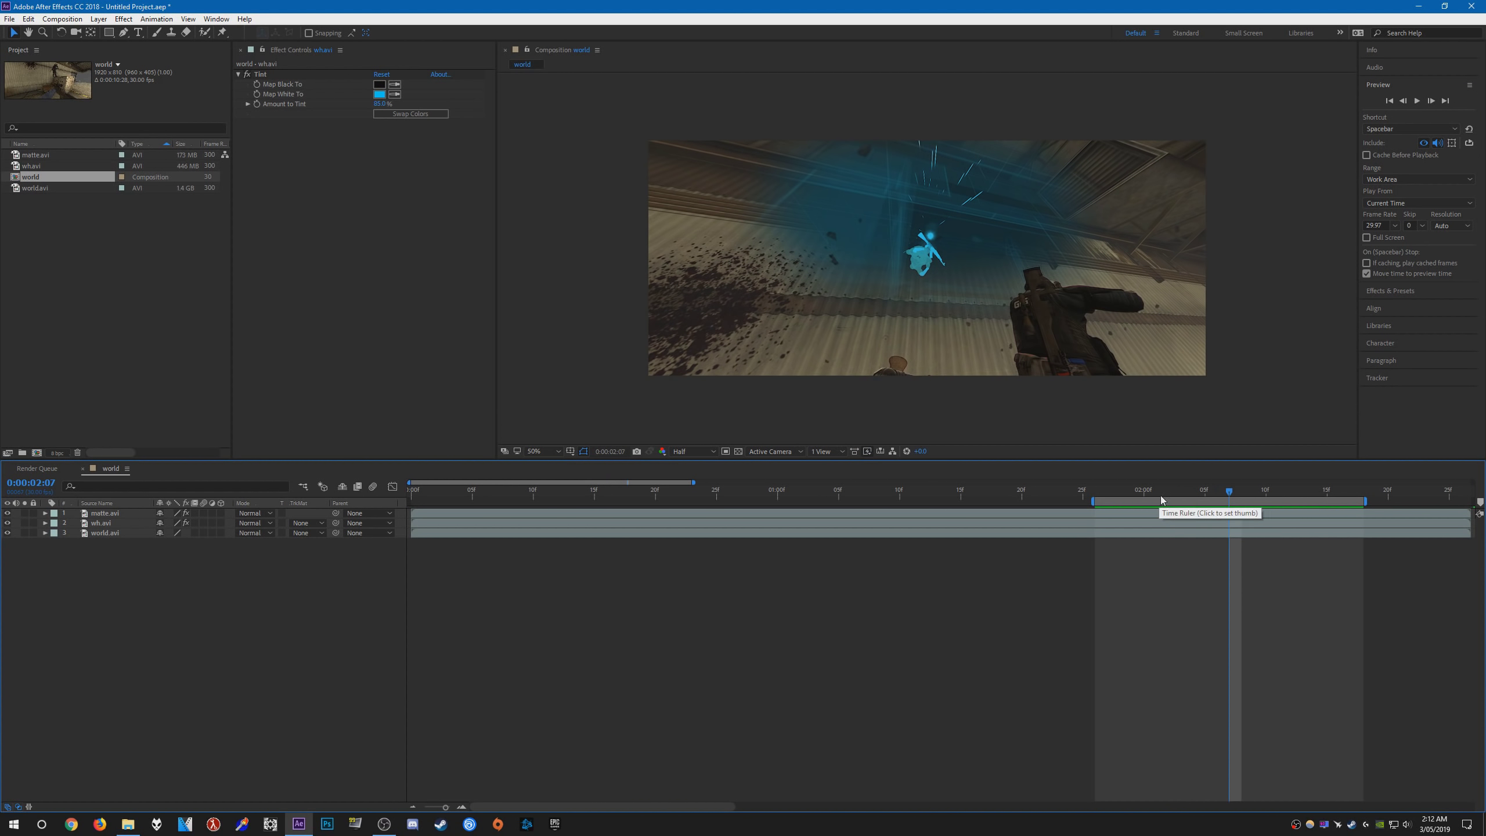
{"action": "left_click", "coordinate": [541, 450]}
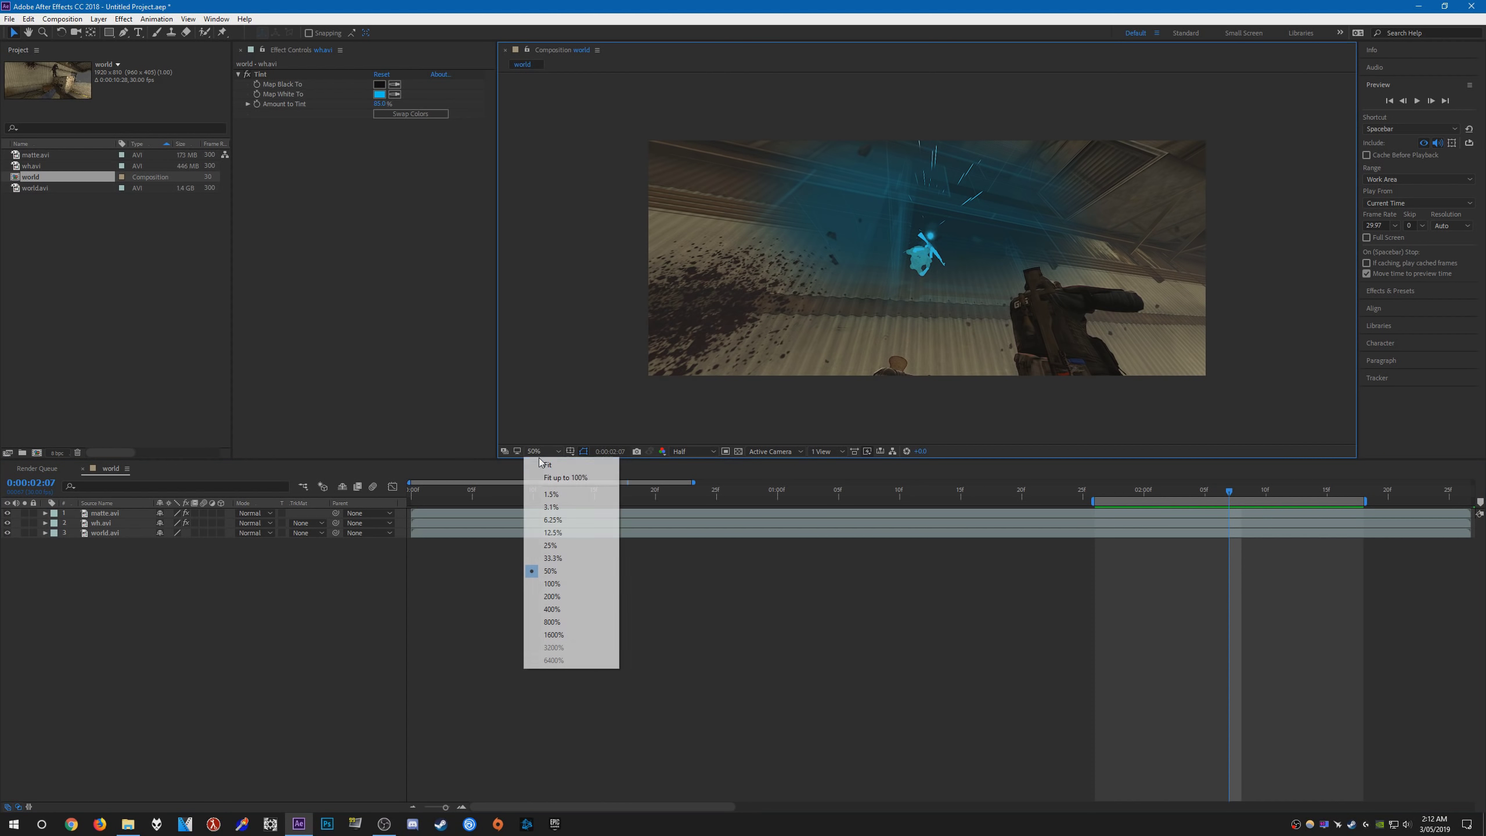
{"action": "left_click", "coordinate": [547, 465]}
{"action": "left_click", "coordinate": [278, 672]}
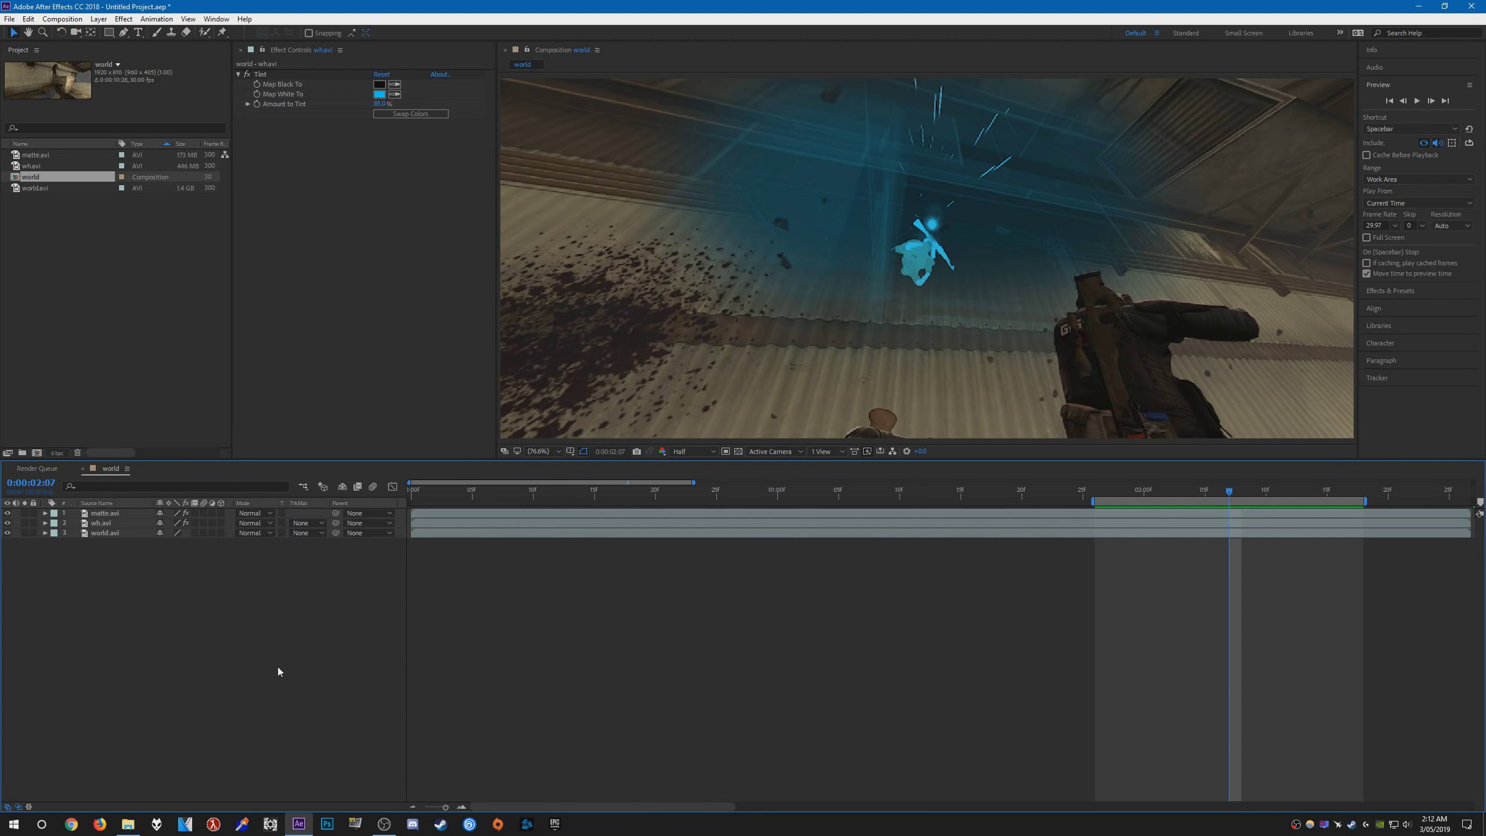